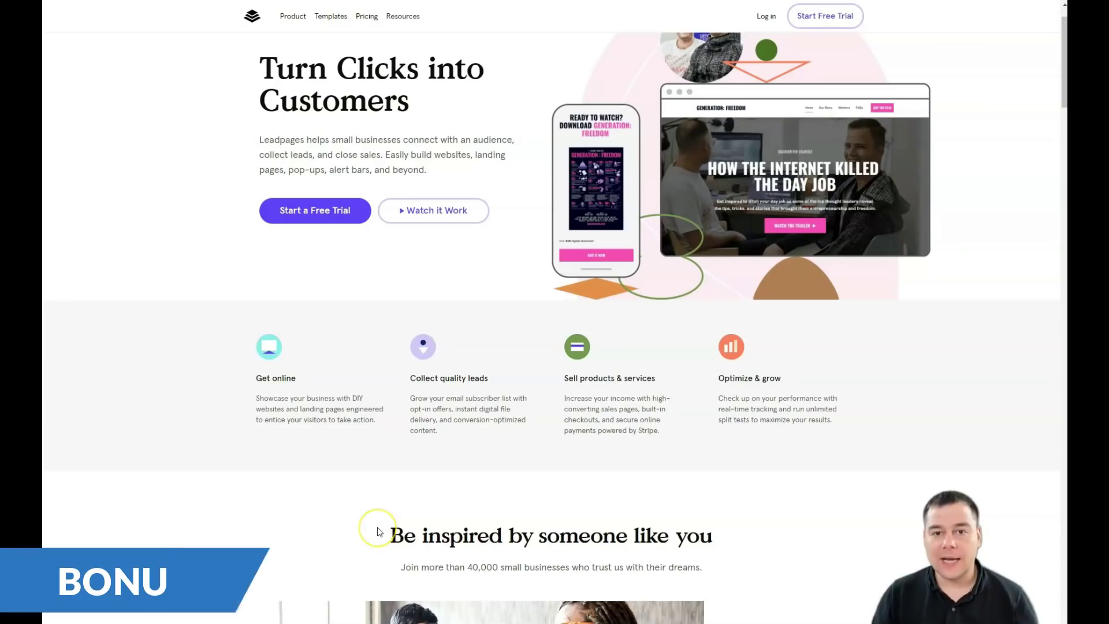
Look through the Leadpages homepage from the feature overview down to the closing free trial section
scroll(379, 530, down, 2)
scroll(378, 530, down, 6)
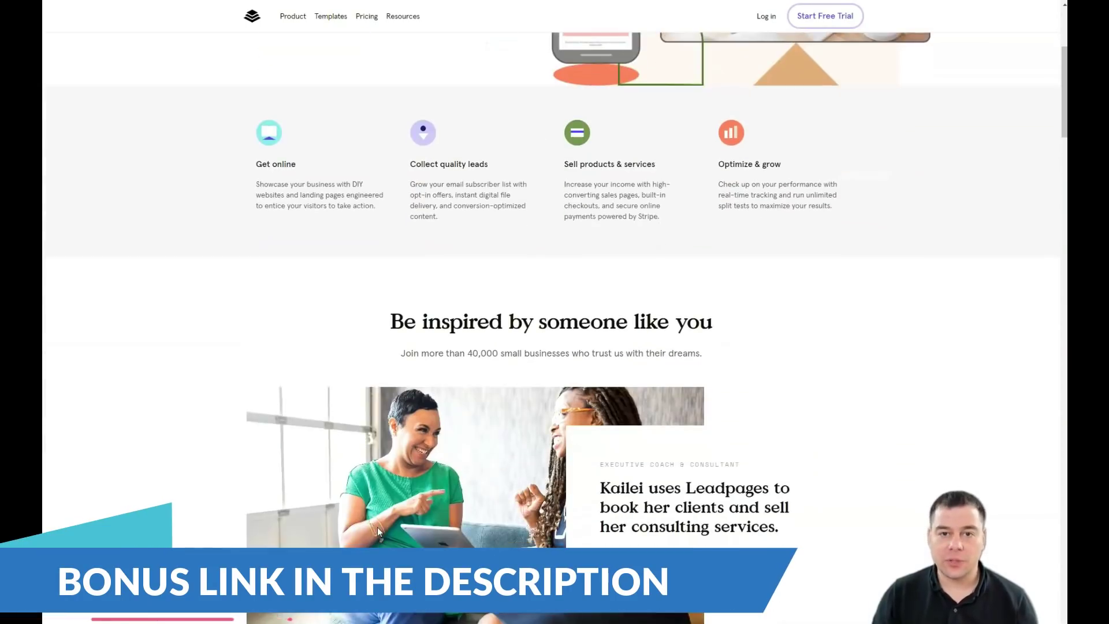
scroll(379, 532, down, 5)
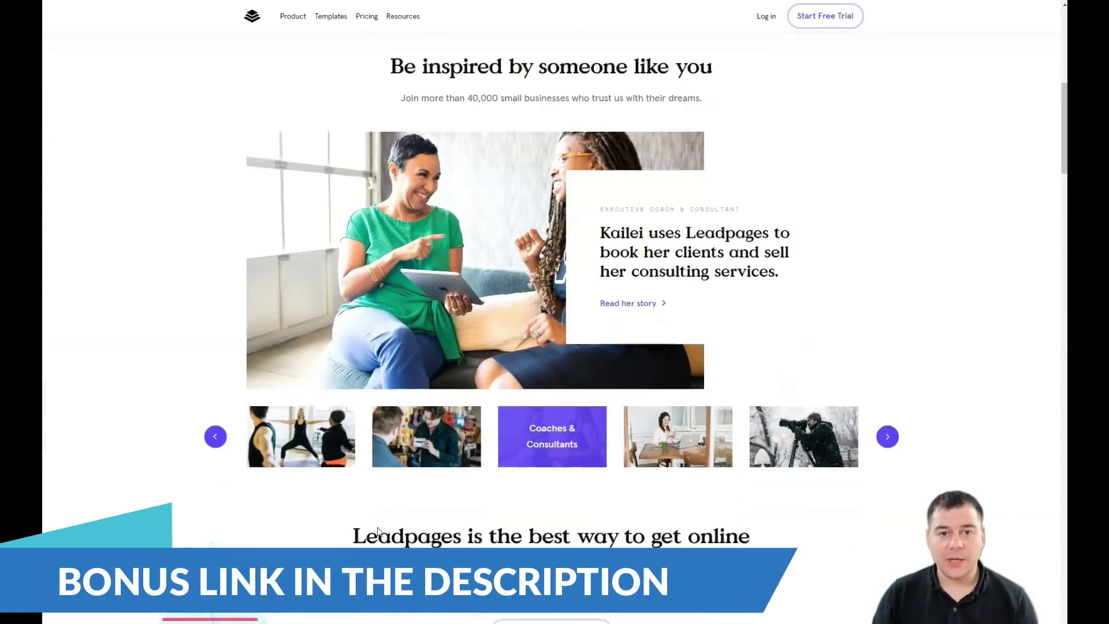
scroll(378, 529, down, 5)
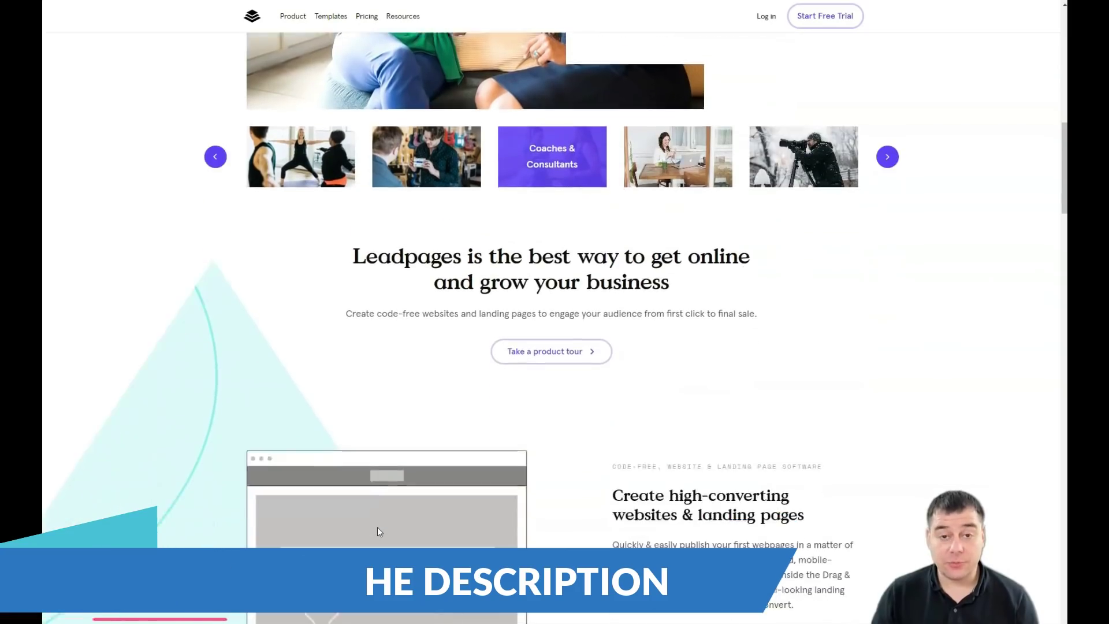
scroll(379, 531, down, 6)
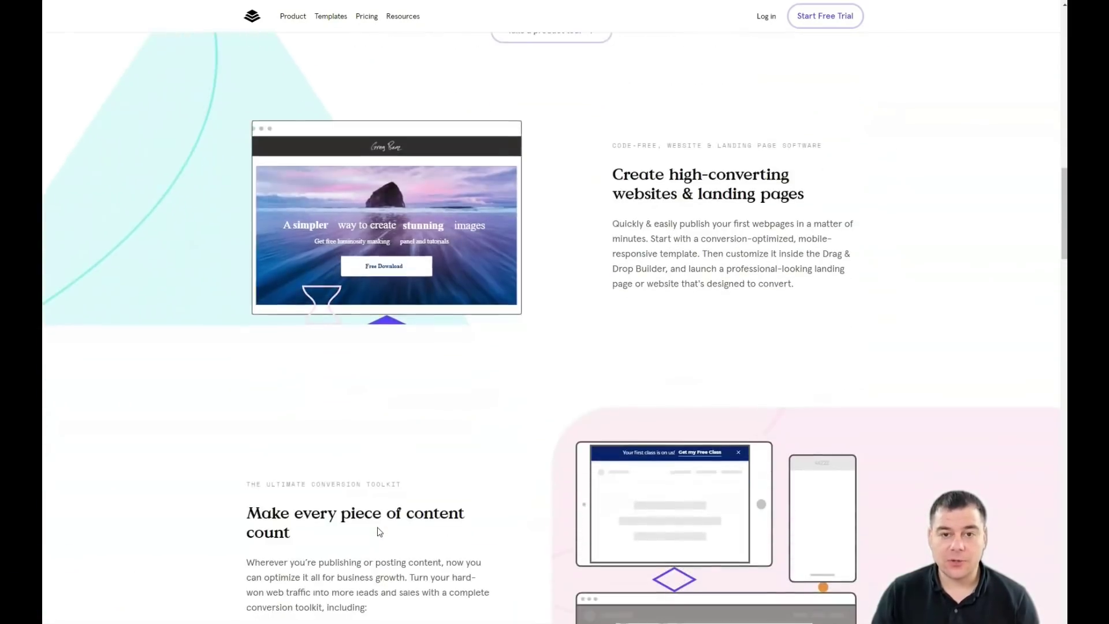
scroll(380, 532, down, 7)
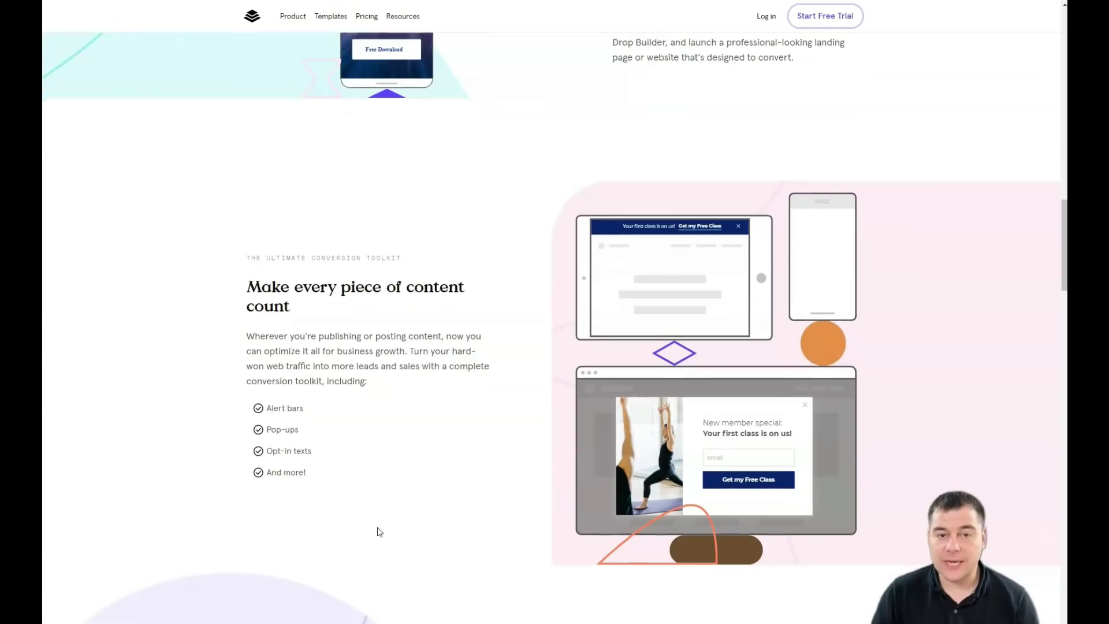
scroll(379, 532, down, 3)
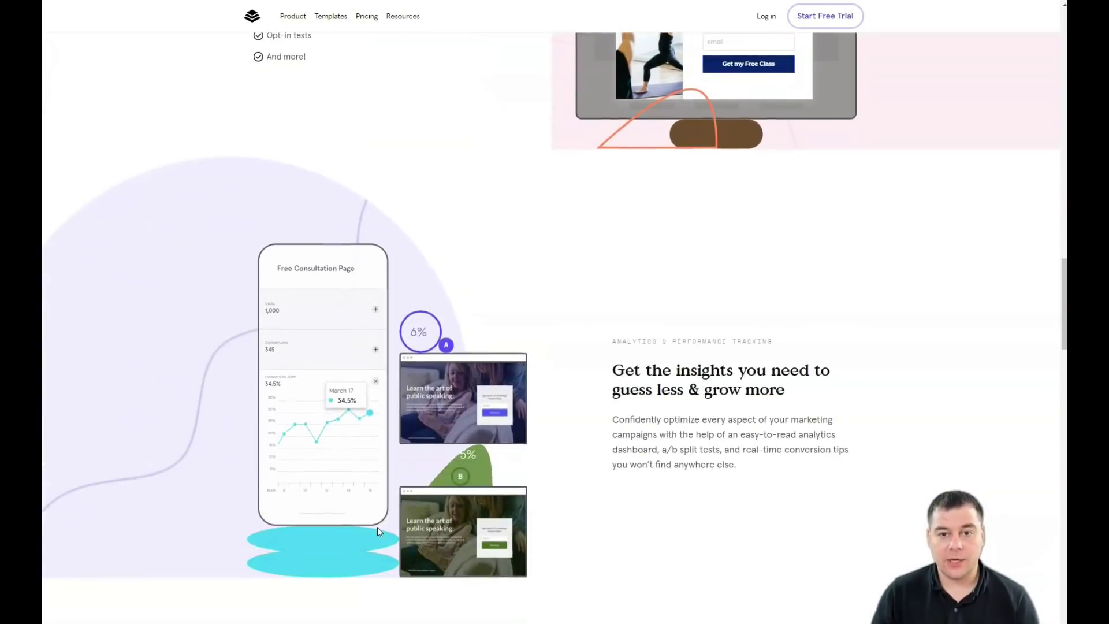
scroll(380, 532, down, 6)
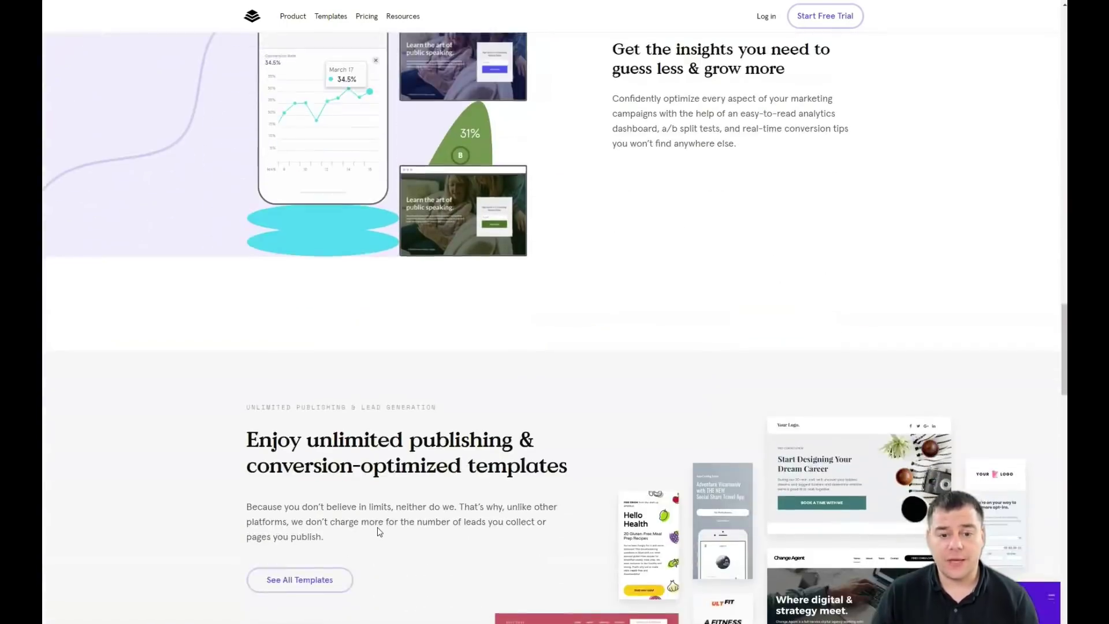
scroll(376, 527, down, 3)
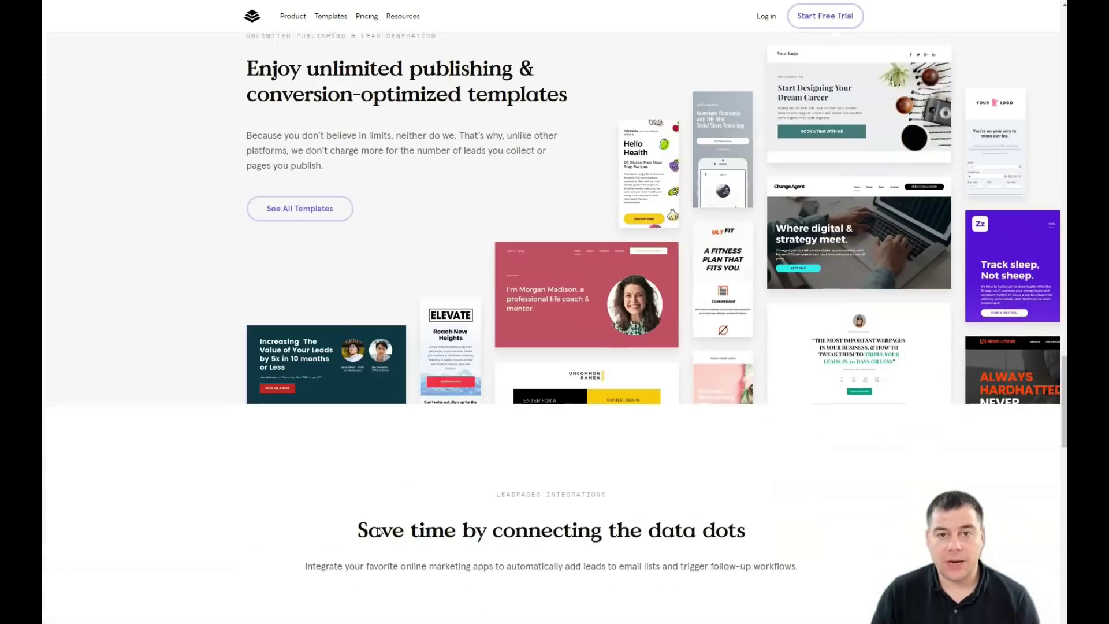
scroll(379, 532, down, 8)
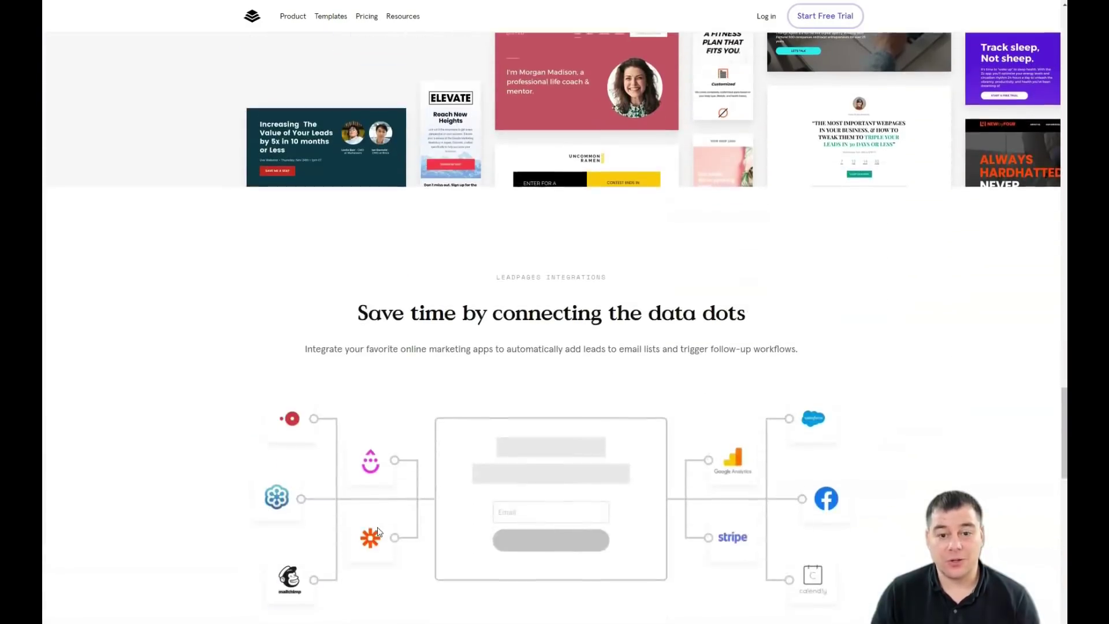
scroll(378, 530, down, 7)
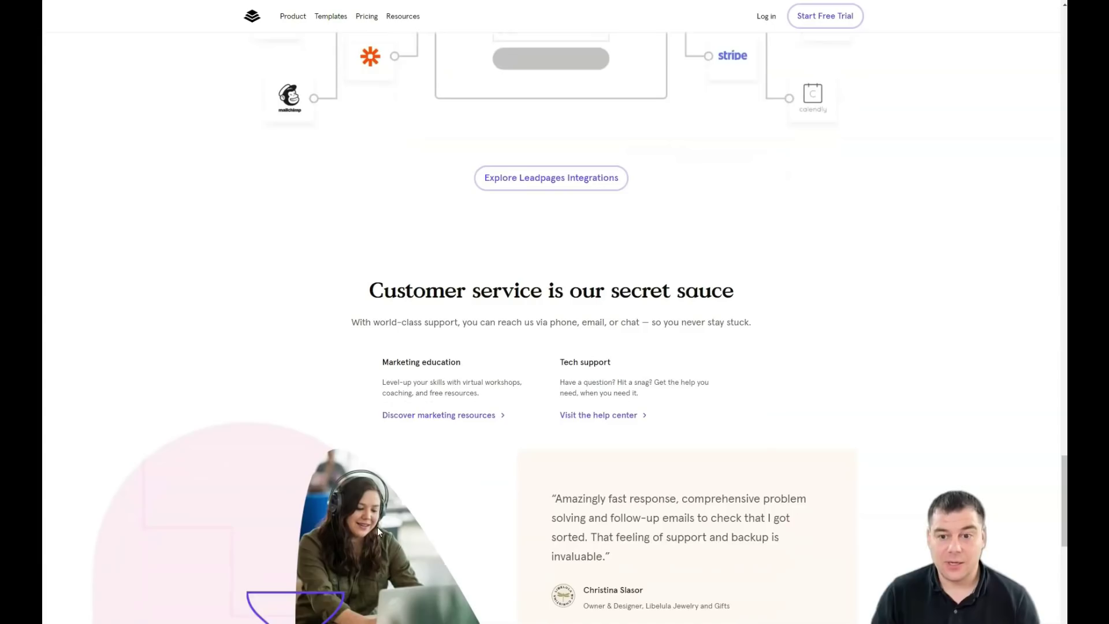
scroll(378, 532, down, 6)
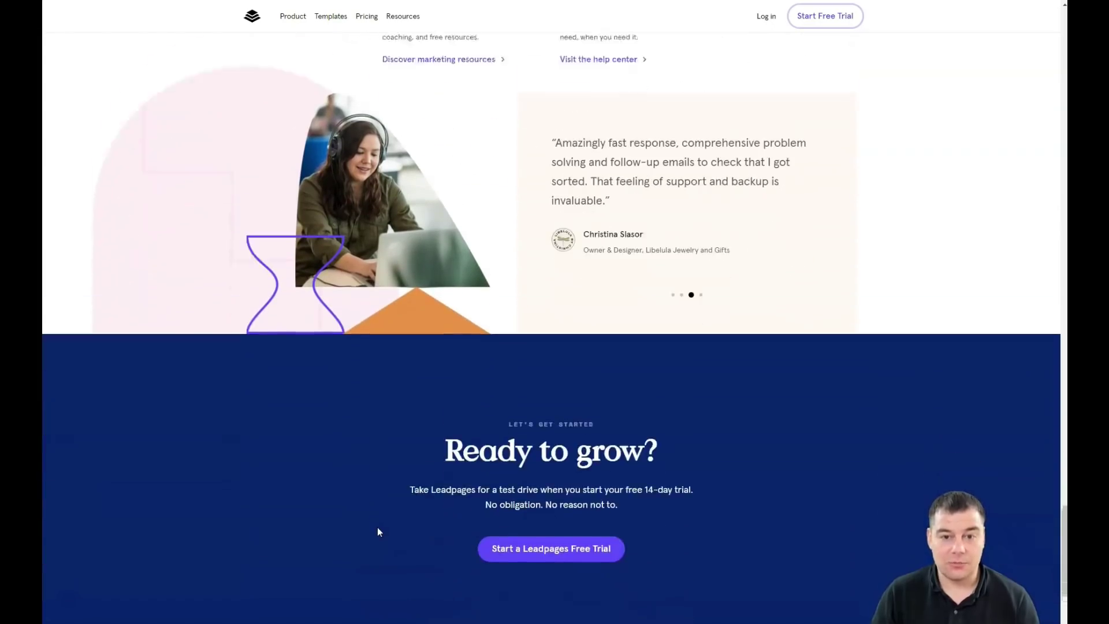
Review the homepage's integrations, templates, analytics and conversion toolkit sections on the way back to the main headline
scroll(380, 531, up, 12)
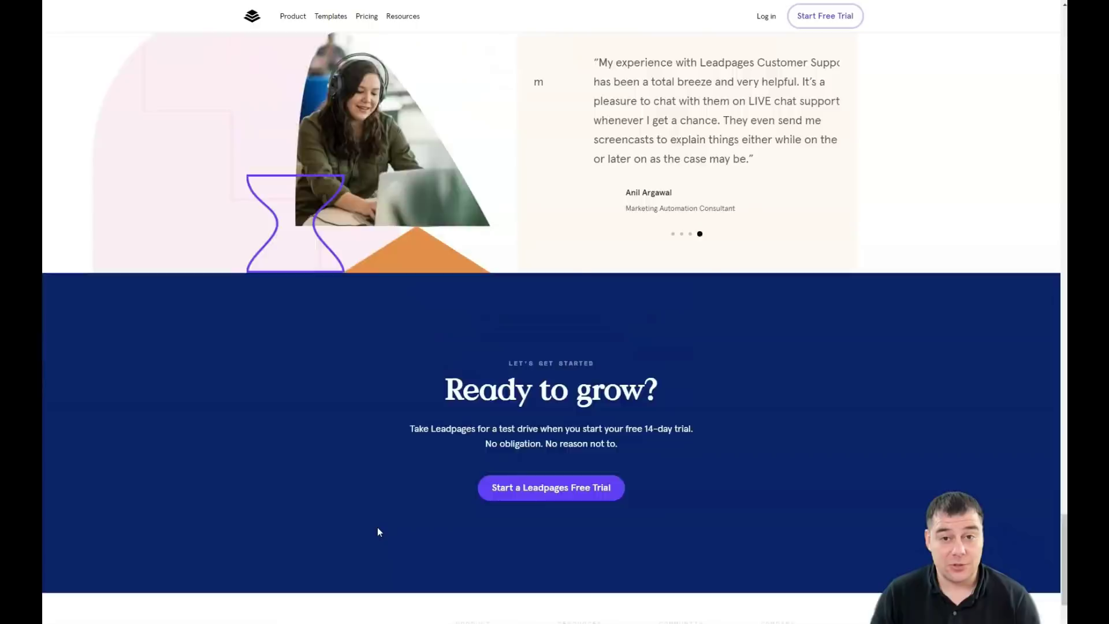
scroll(381, 532, up, 10)
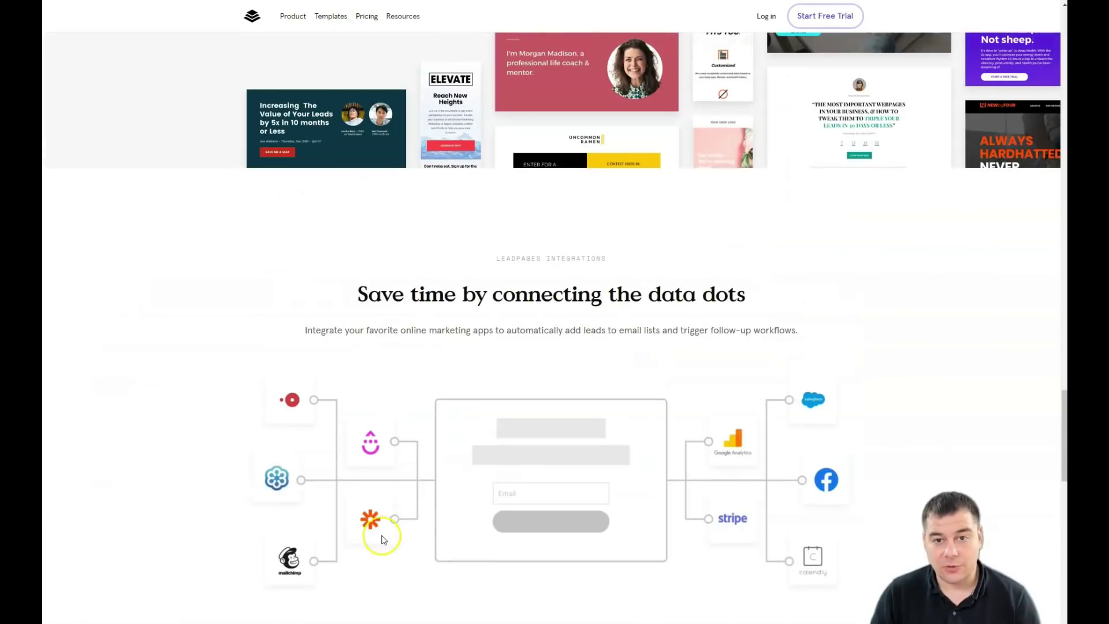
scroll(380, 543, up, 4)
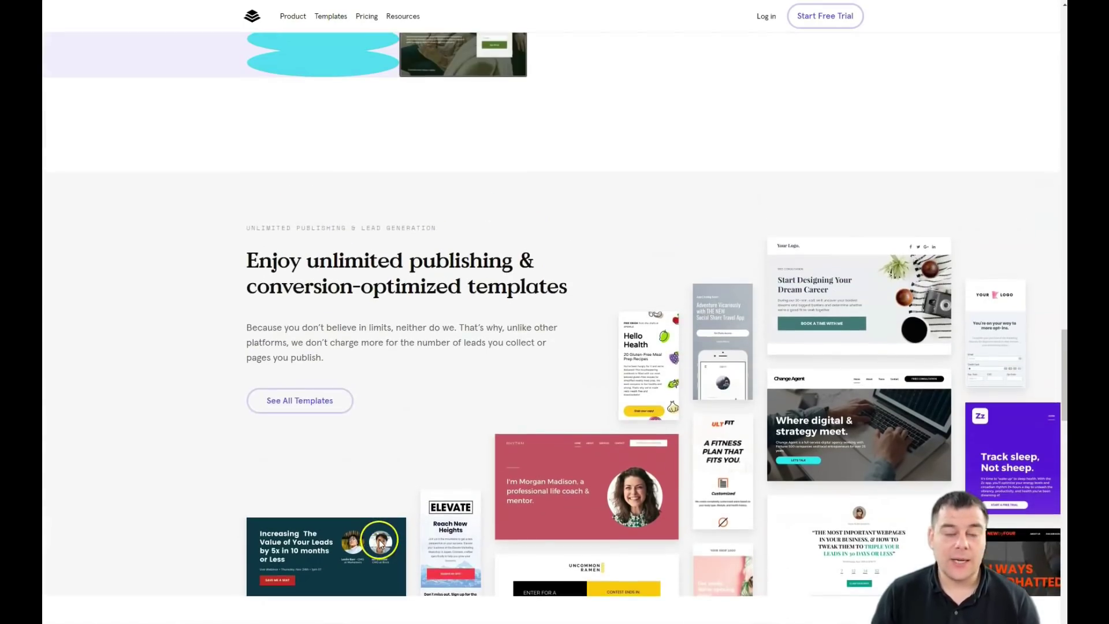
scroll(381, 543, up, 5)
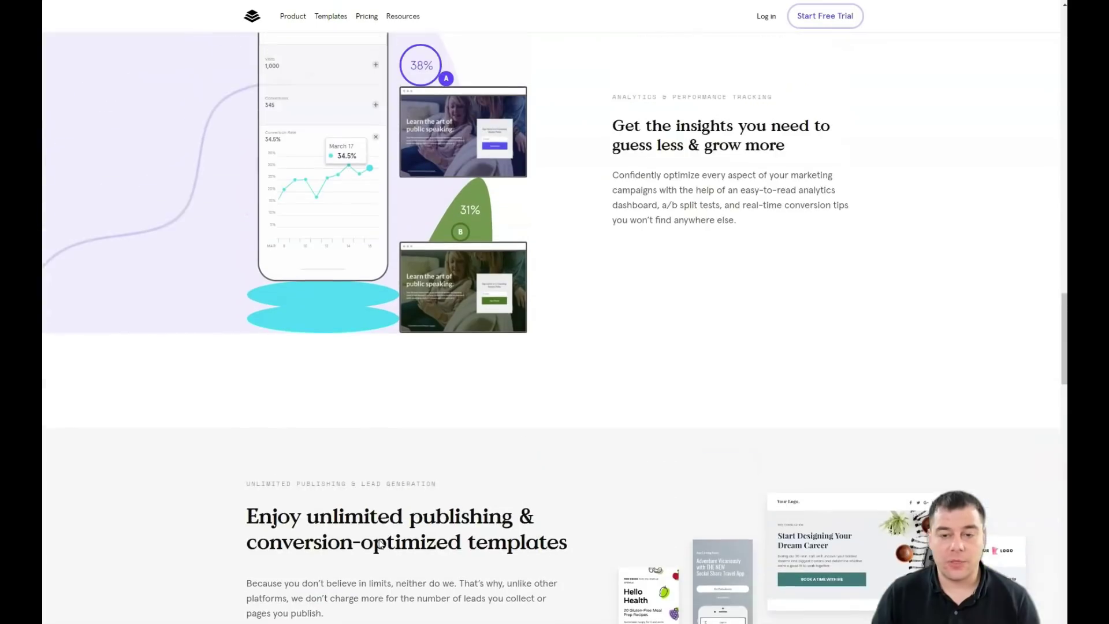
scroll(380, 543, up, 8)
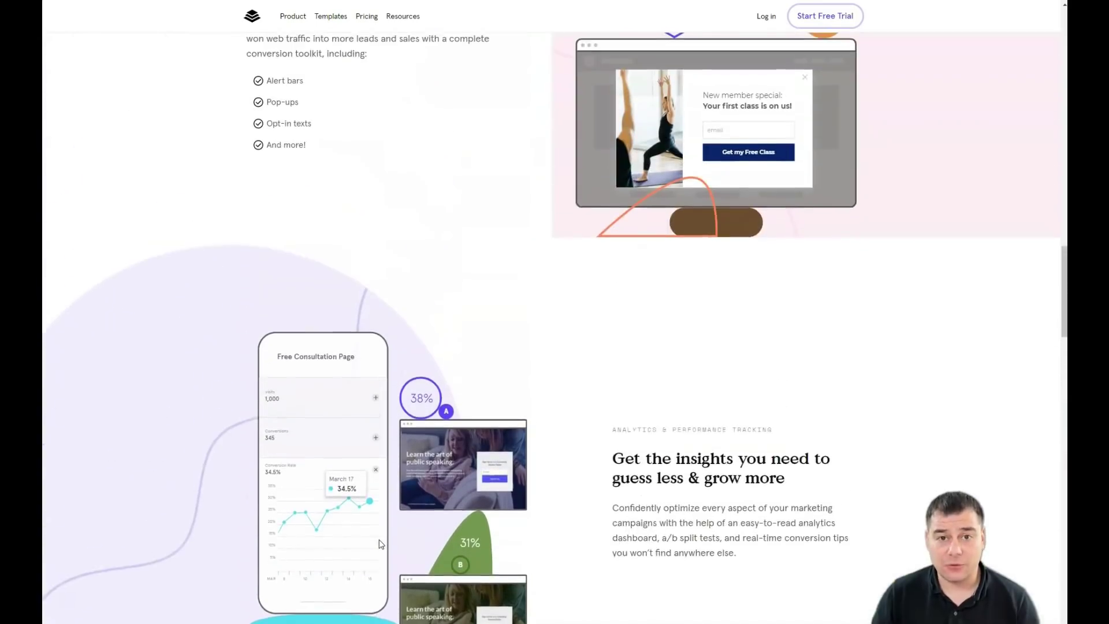
scroll(379, 543, up, 4)
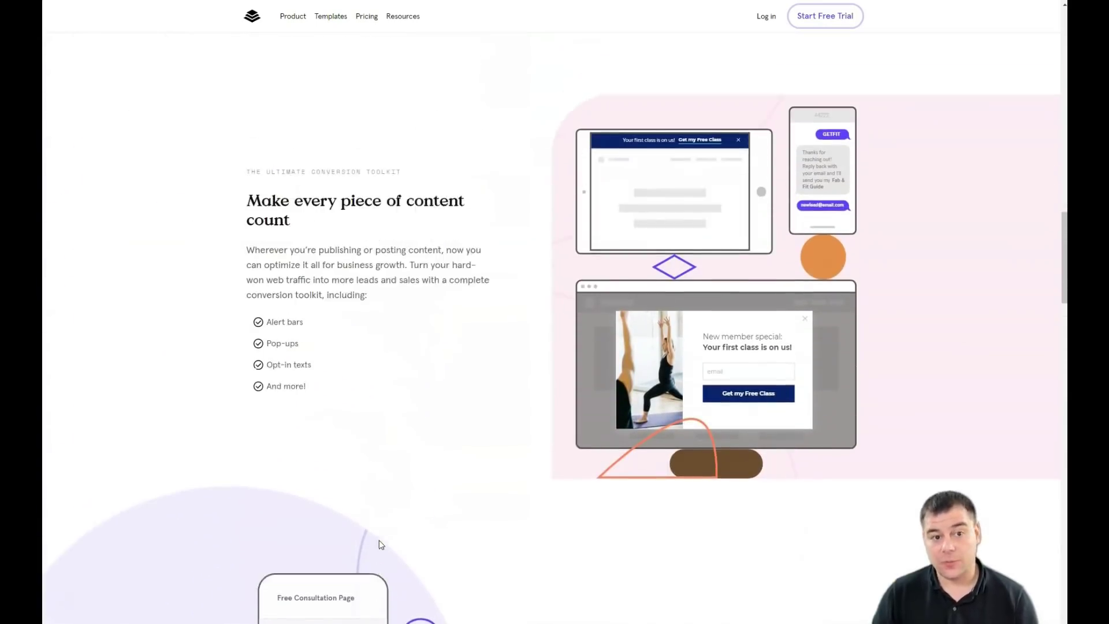
scroll(380, 546, up, 6)
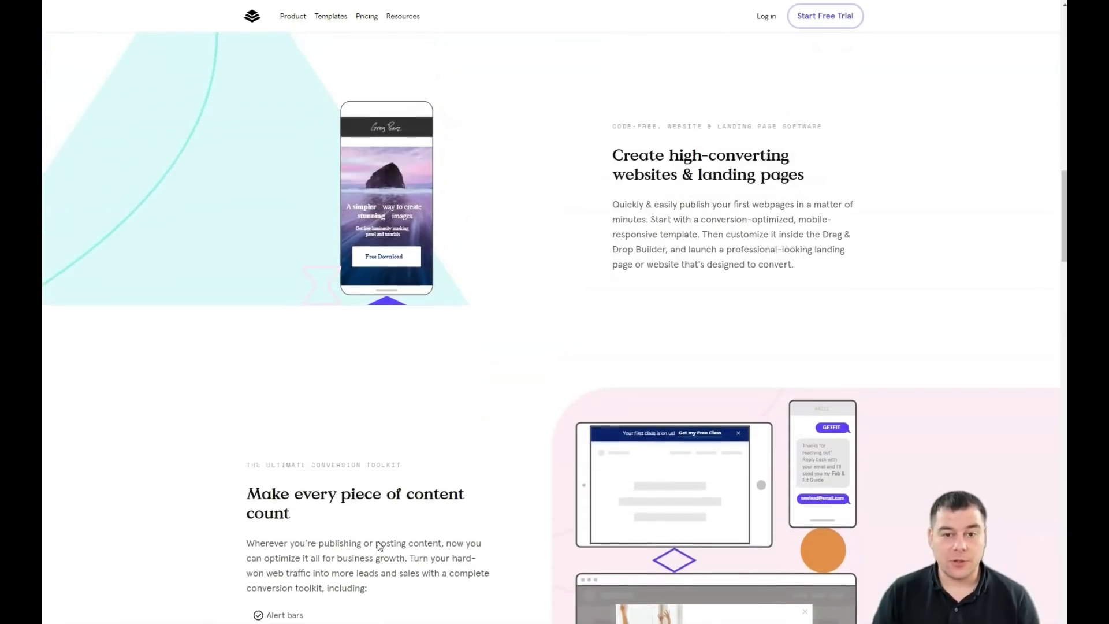
scroll(380, 546, up, 5)
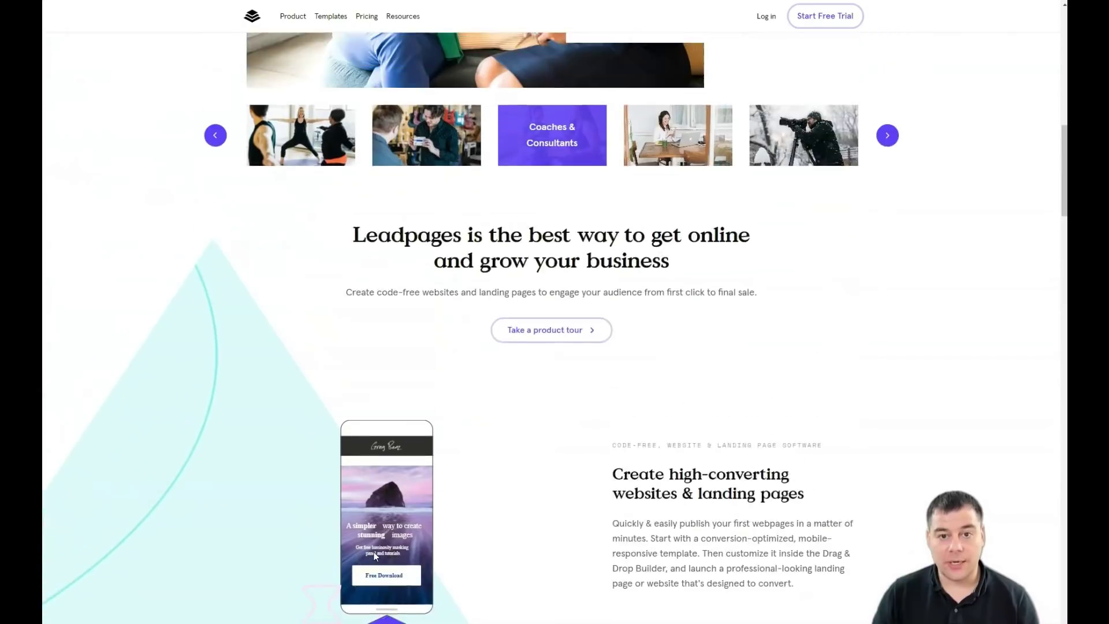
scroll(374, 556, up, 5)
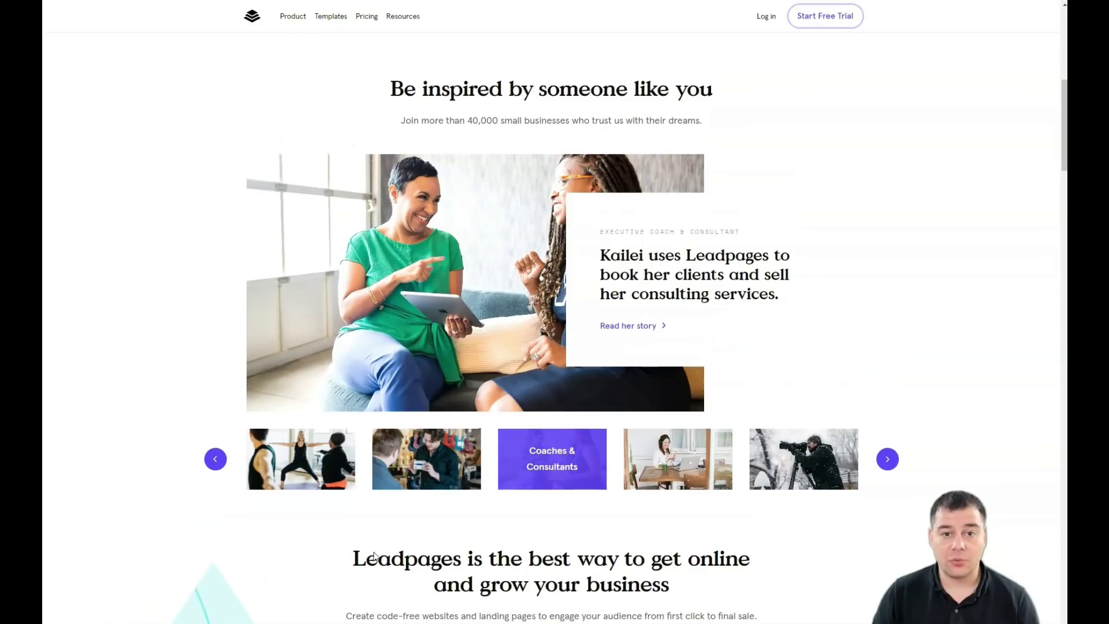
scroll(373, 556, up, 5)
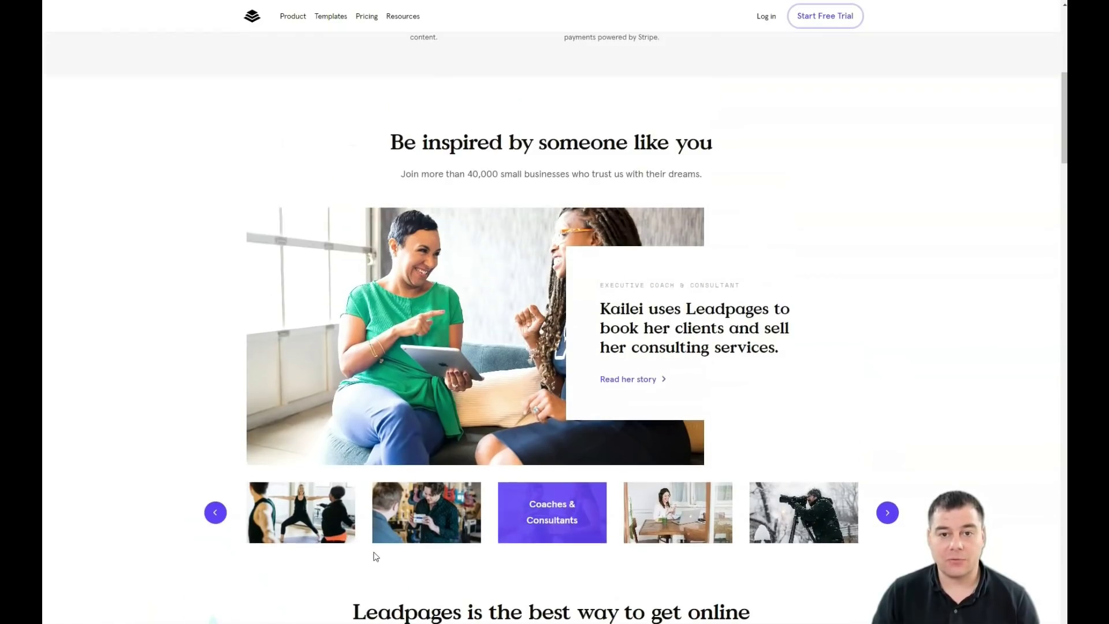
scroll(373, 555, up, 1)
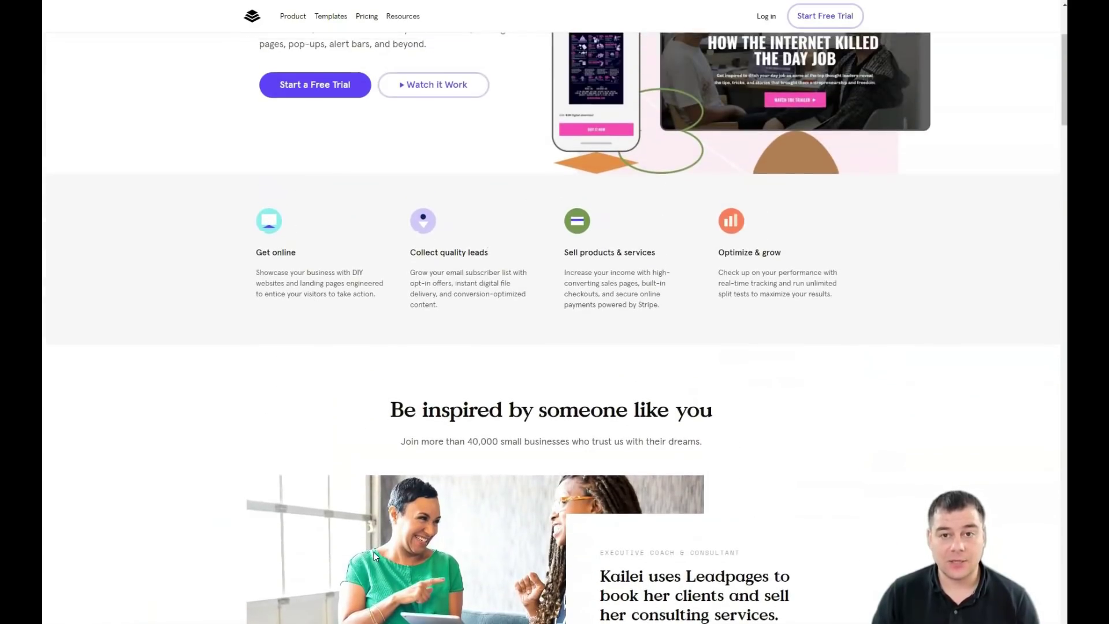
scroll(373, 555, up, 1)
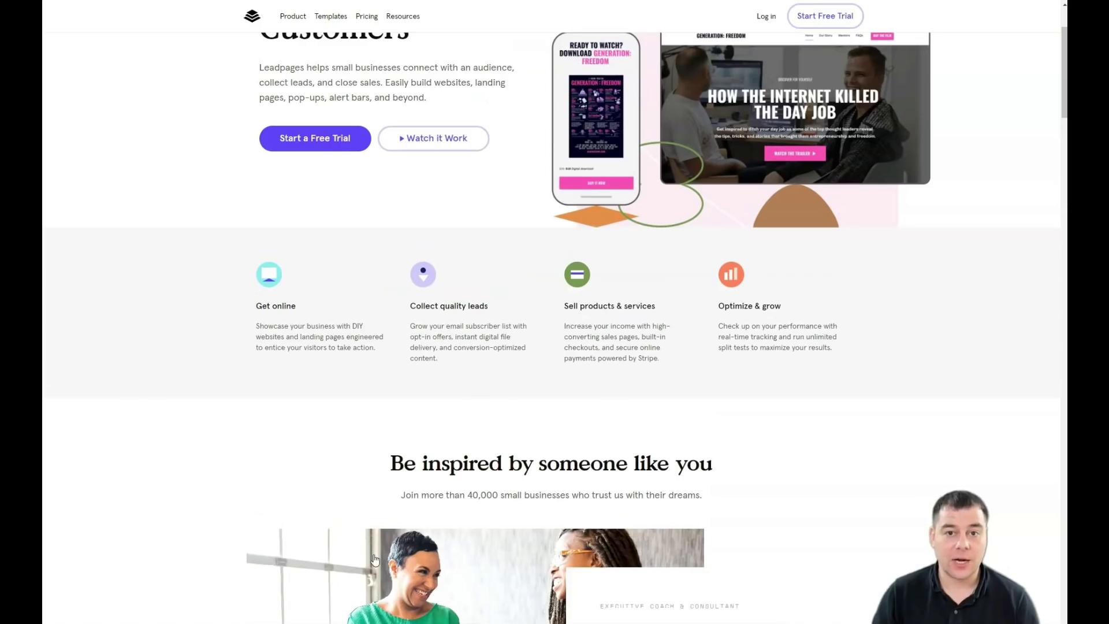
scroll(374, 559, down, 1)
scroll(375, 559, up, 2)
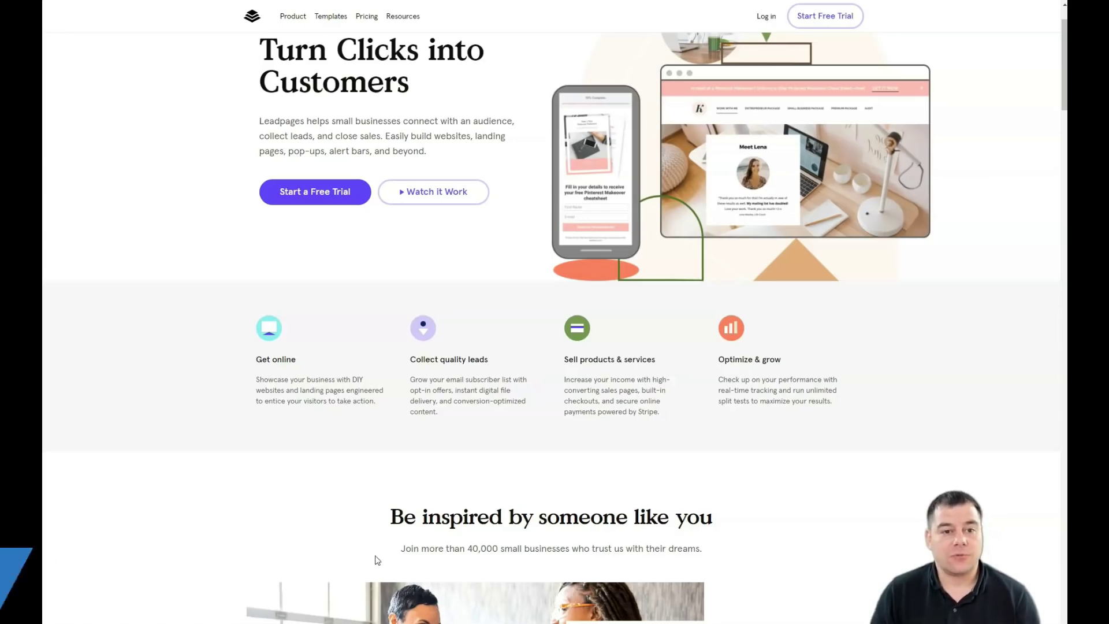
scroll(377, 560, down, 3)
scroll(377, 559, down, 1)
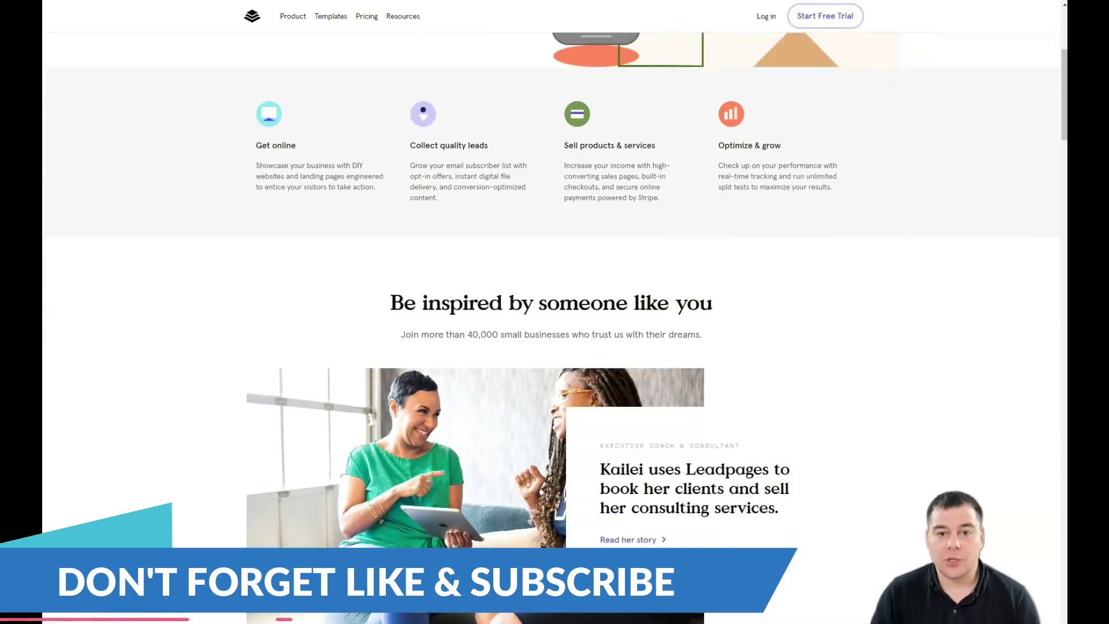
scroll(377, 560, up, 3)
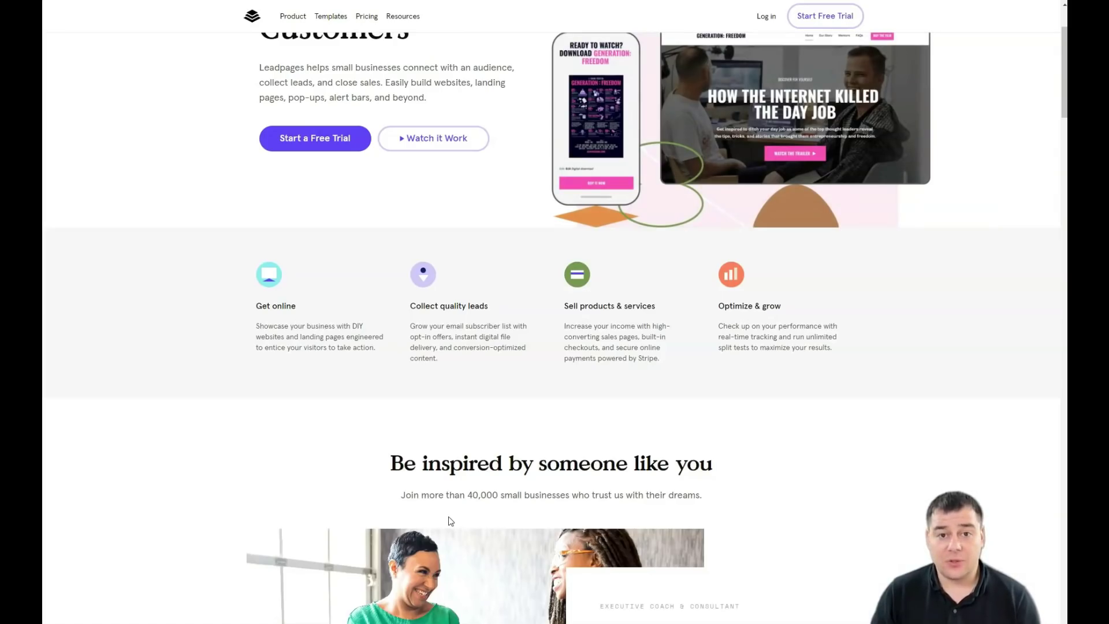
scroll(451, 520, up, 1)
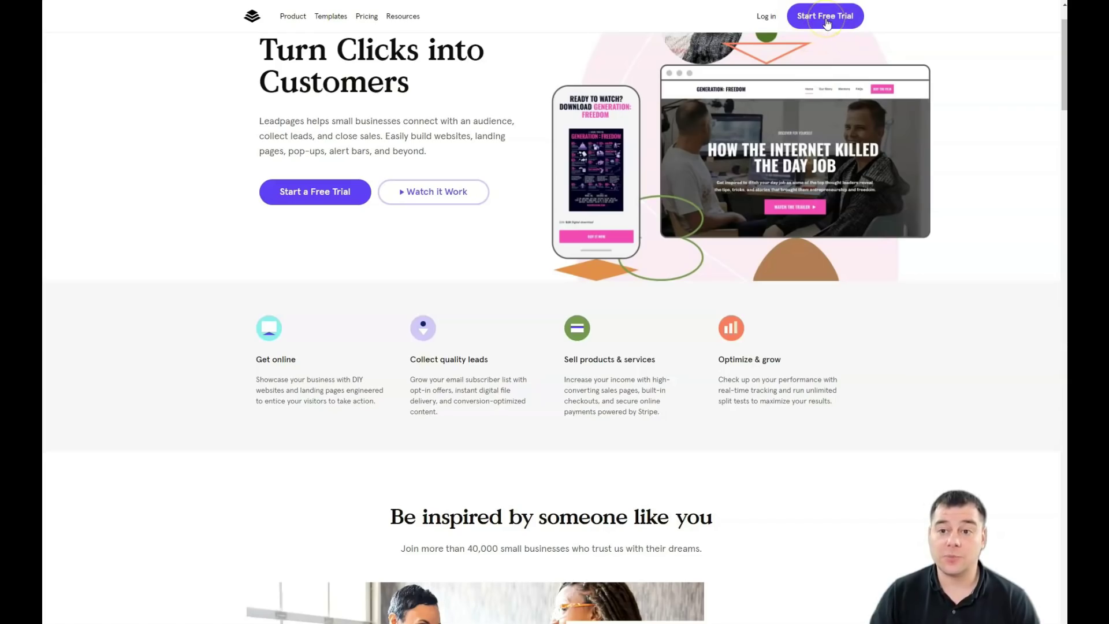
Open the free trial plan selection and compare the Advanced, Pro and Standard plans
click(827, 18)
scroll(569, 307, down, 2)
scroll(571, 305, up, 1)
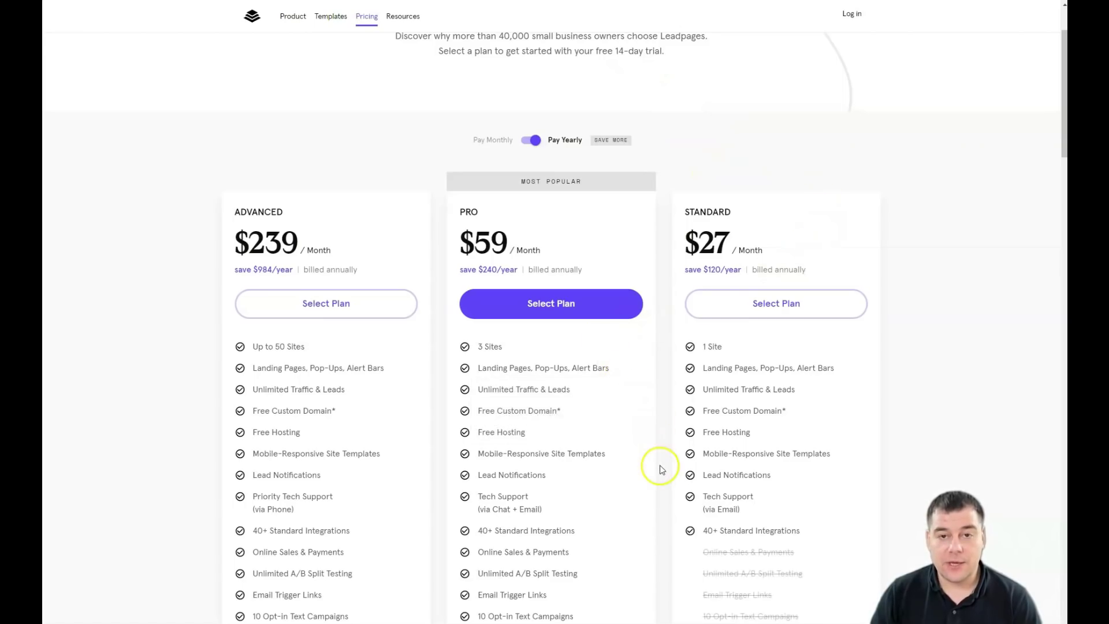
scroll(661, 466, down, 2)
scroll(661, 463, up, 2)
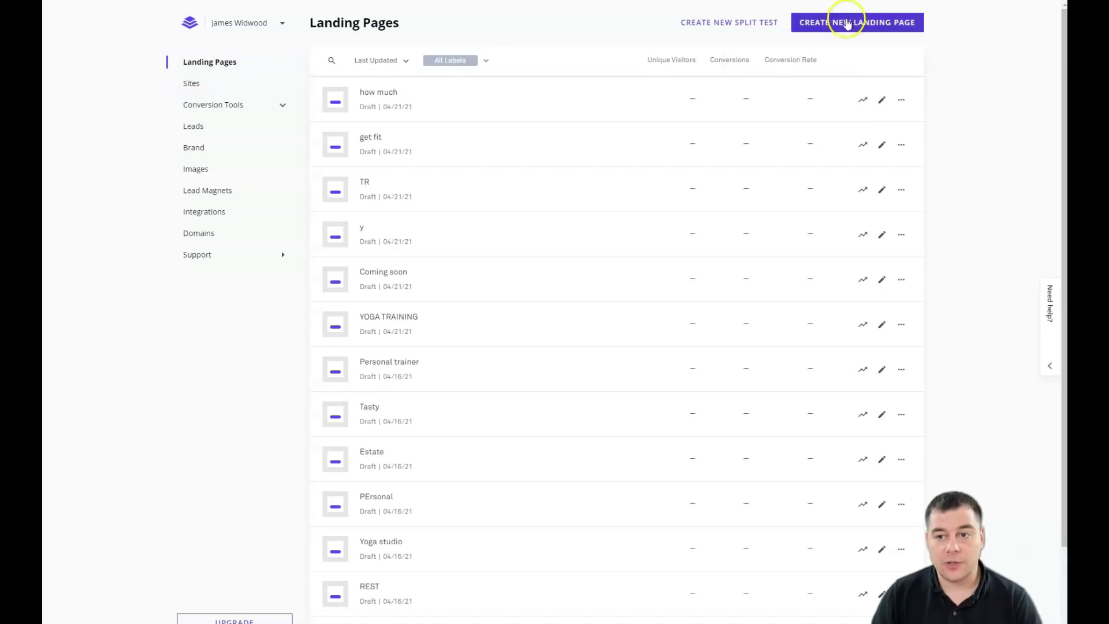
Start creating a new landing page and browse the template gallery sorted by conversion rate
click(845, 29)
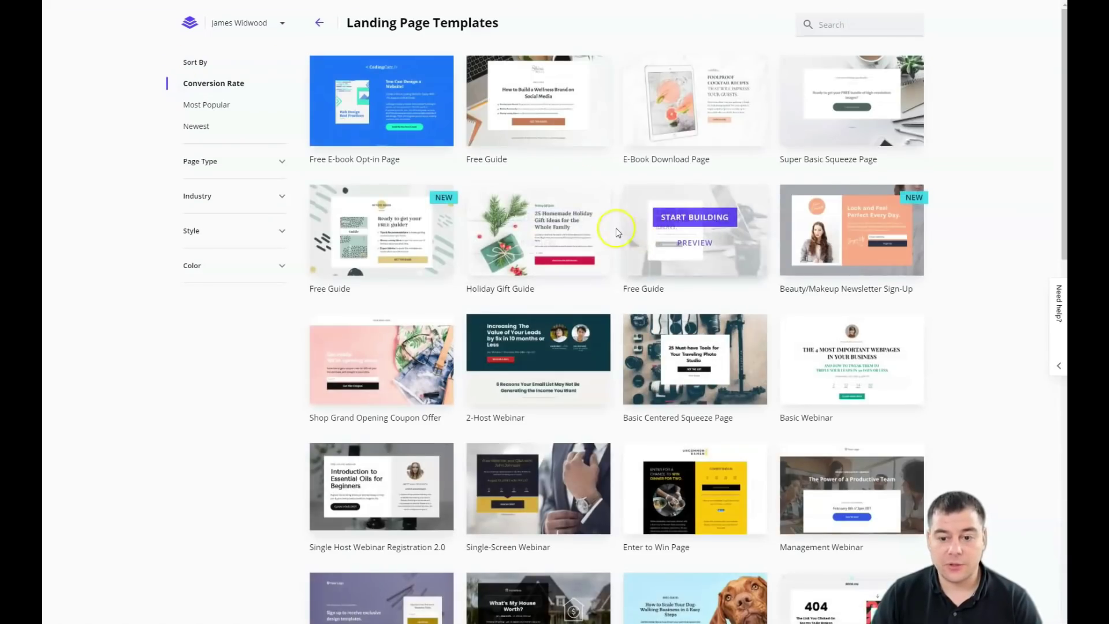
scroll(617, 232, down, 2)
scroll(617, 232, down, 4)
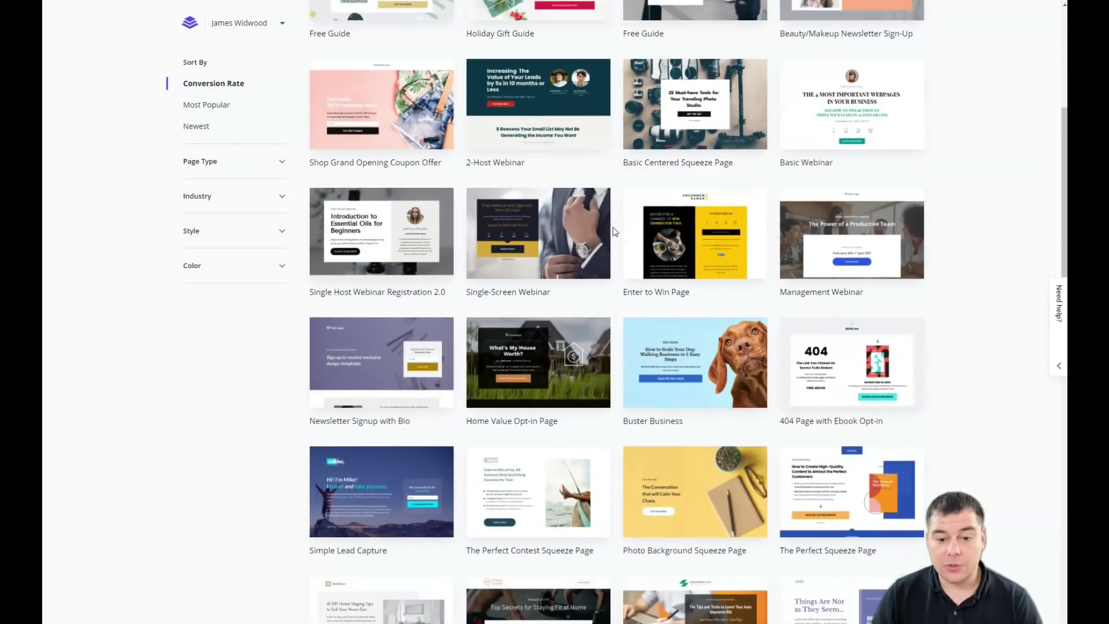
scroll(615, 232, down, 6)
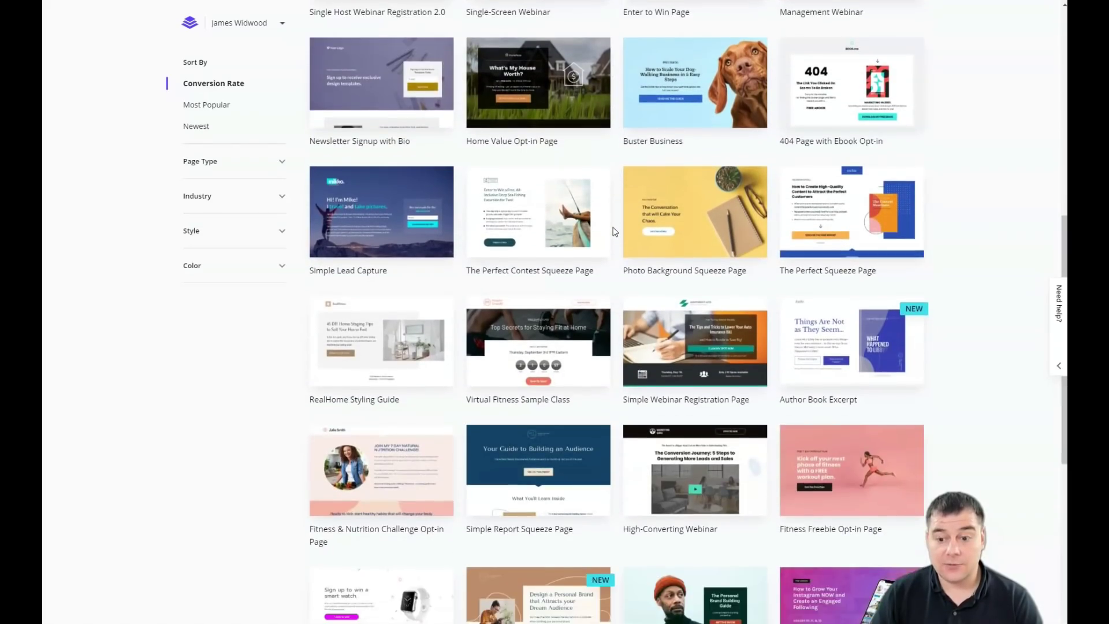
scroll(615, 232, down, 5)
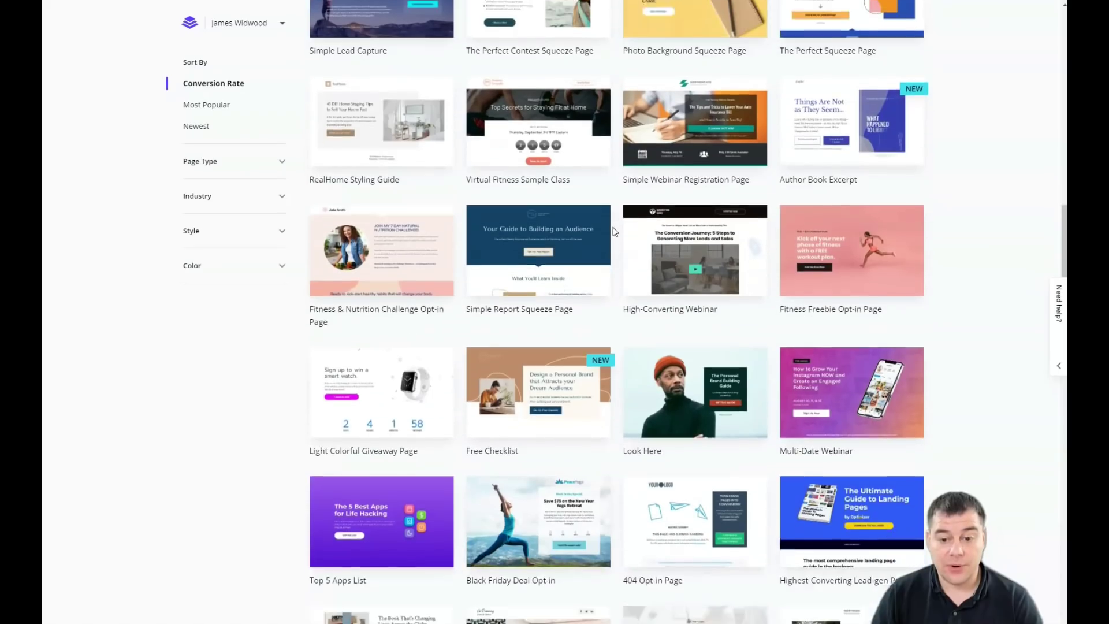
scroll(615, 232, down, 7)
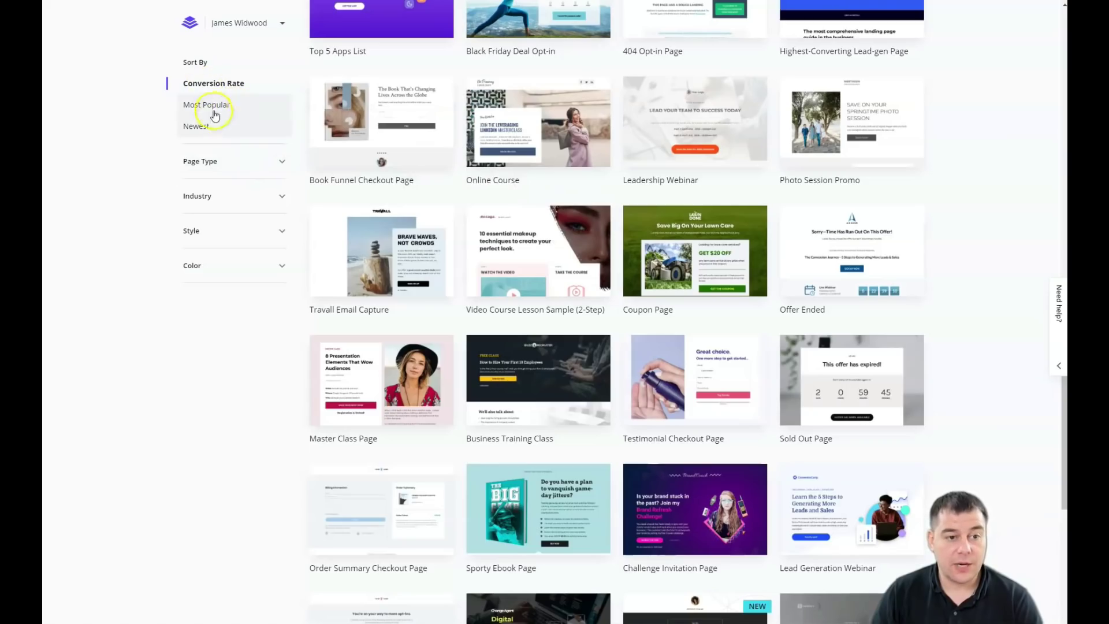
Examine the template gallery's filter choices for page type and industry
click(280, 165)
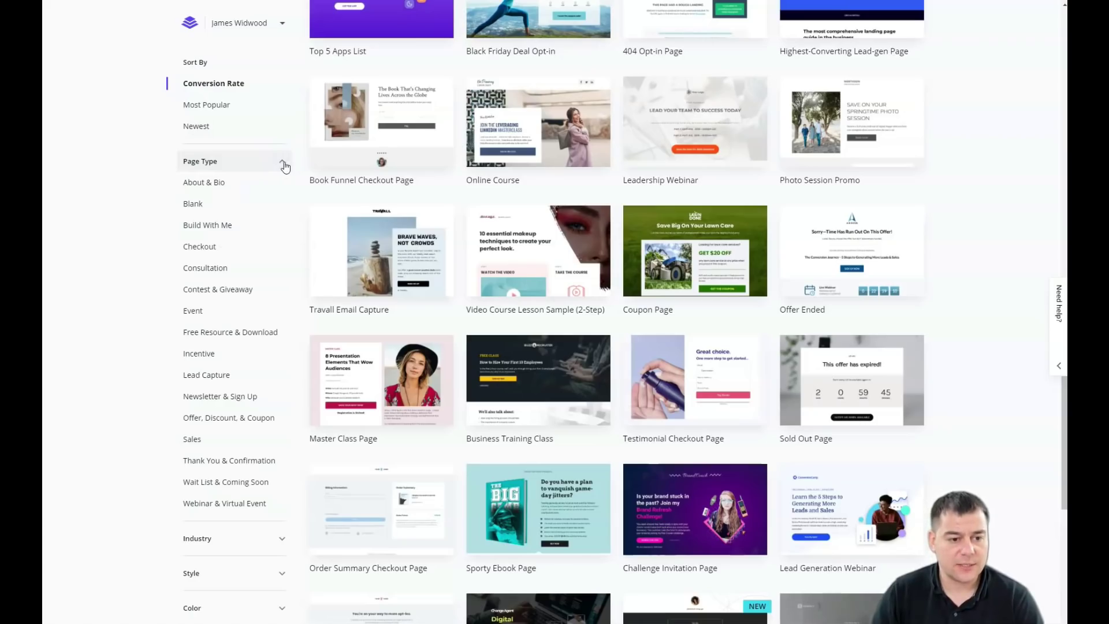
click(283, 162)
click(282, 198)
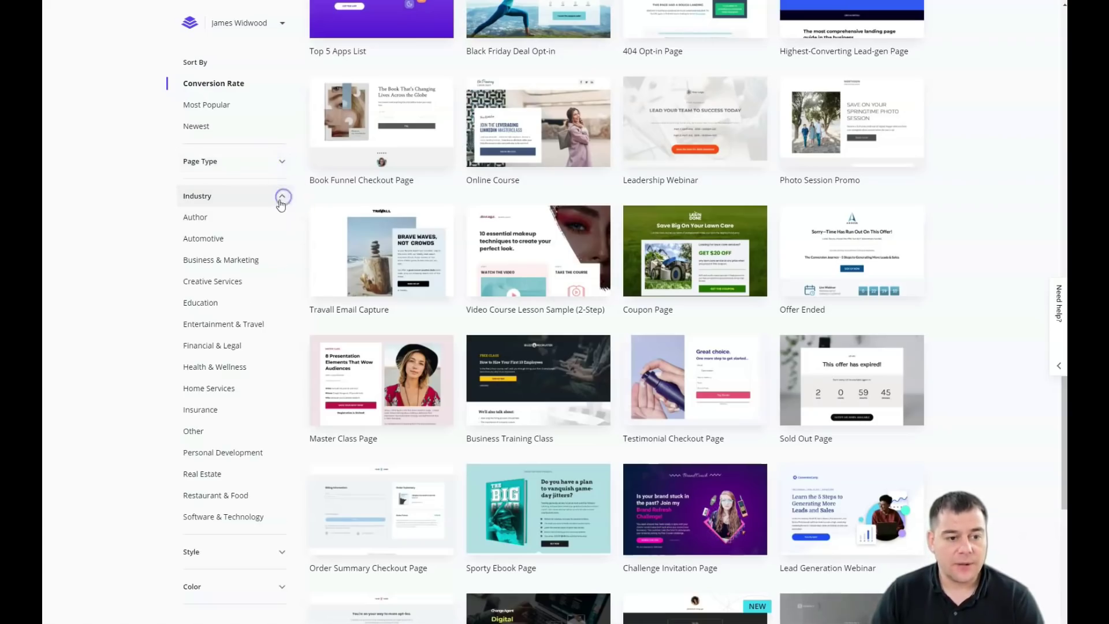
click(258, 289)
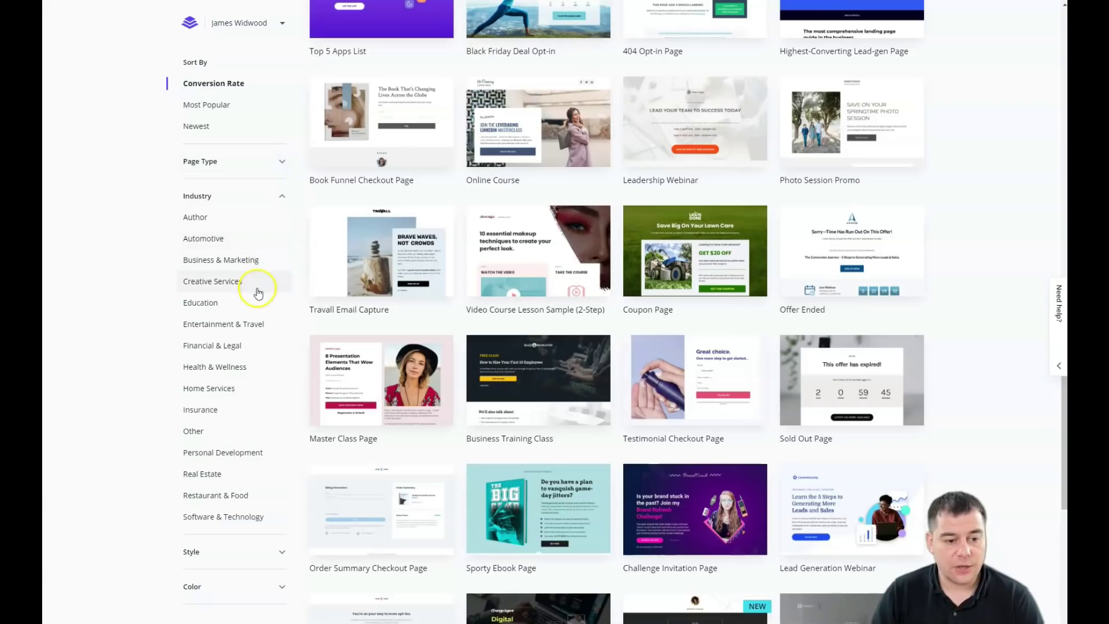
click(281, 196)
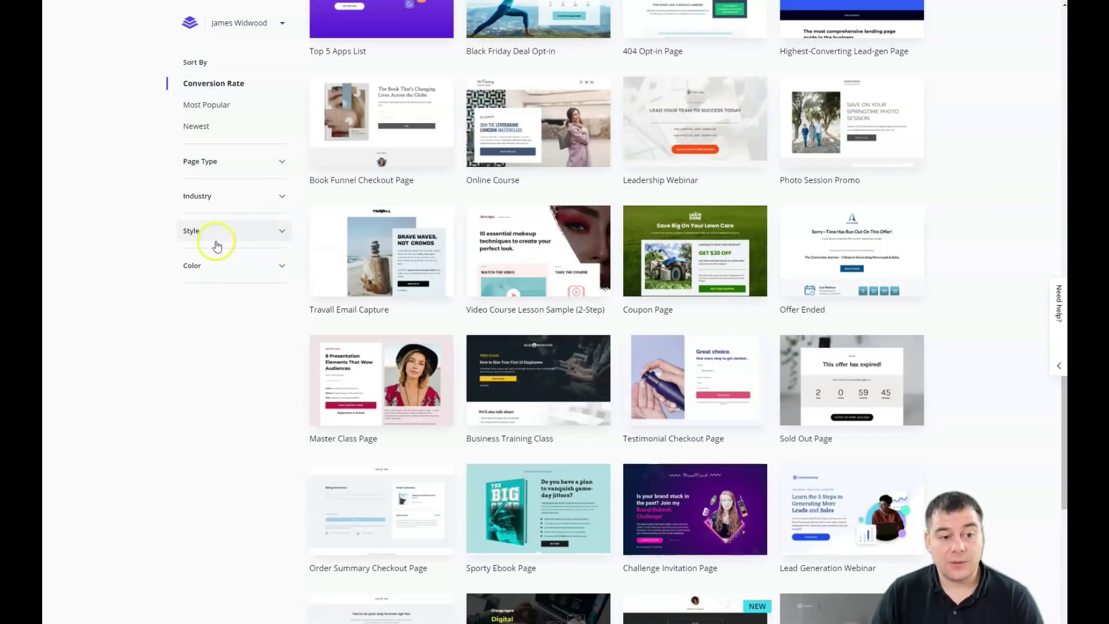
Start building a page from the Site Coming Soon template and name it bake
scroll(658, 253, down, 3)
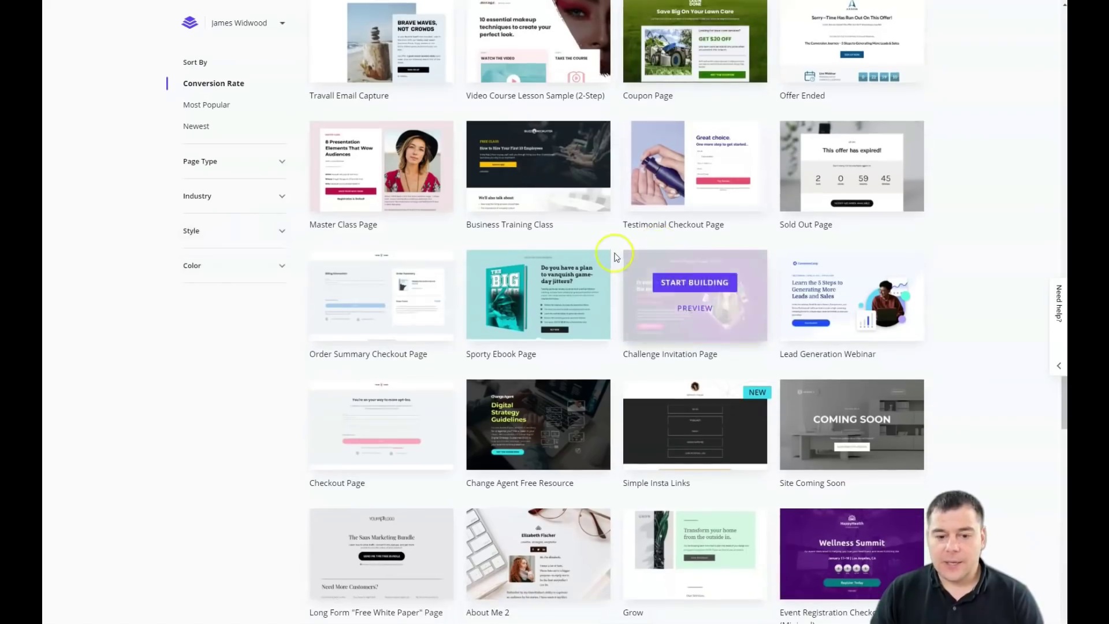
scroll(618, 248, down, 2)
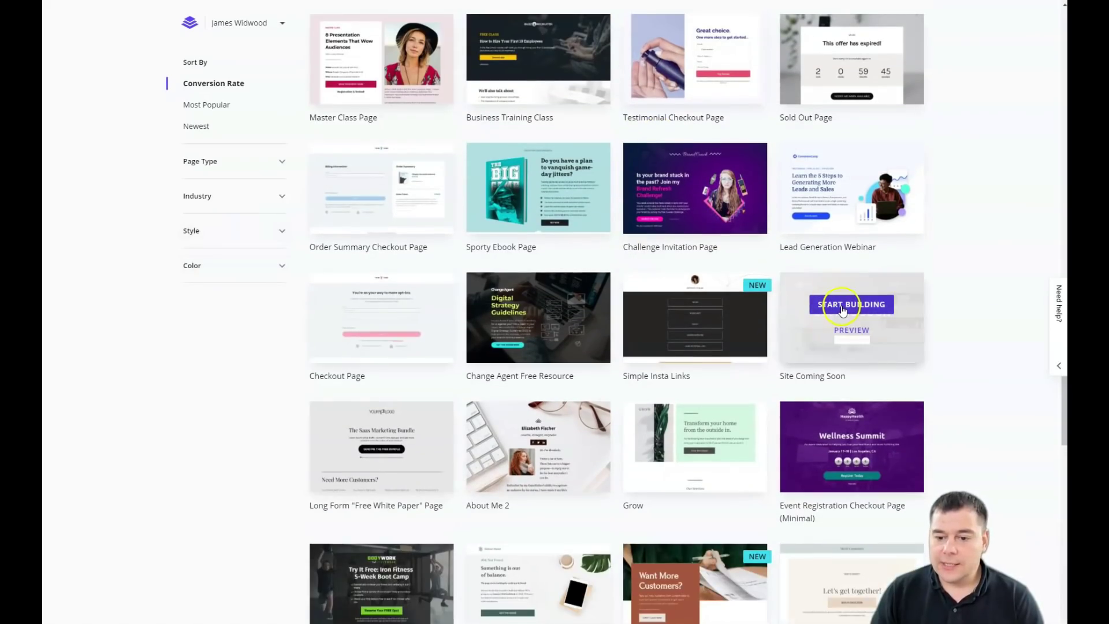
click(843, 310)
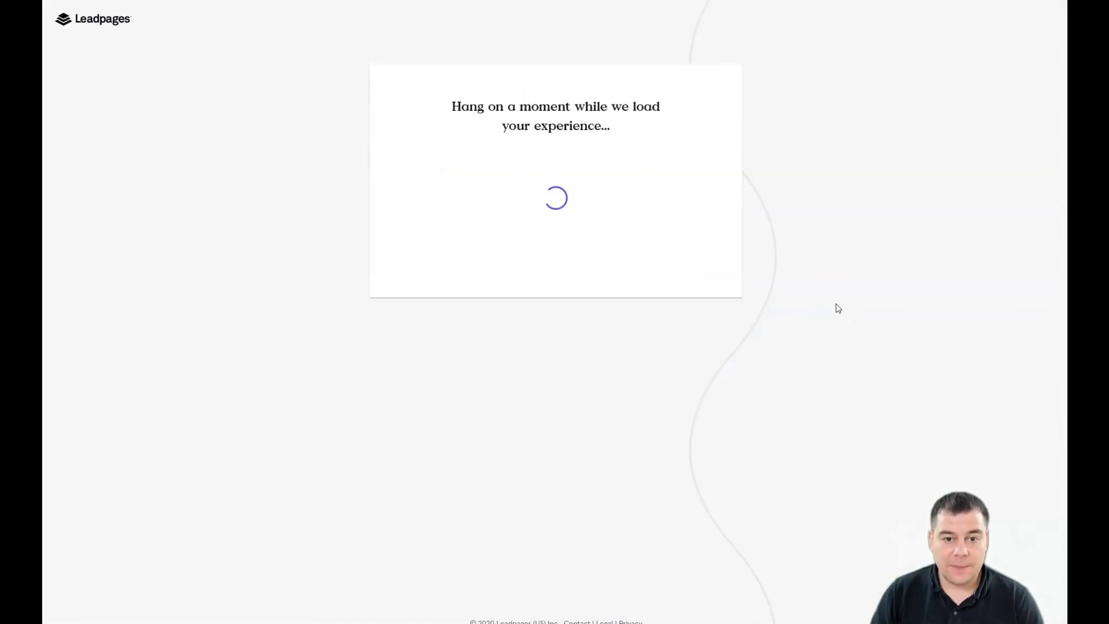
click(536, 194)
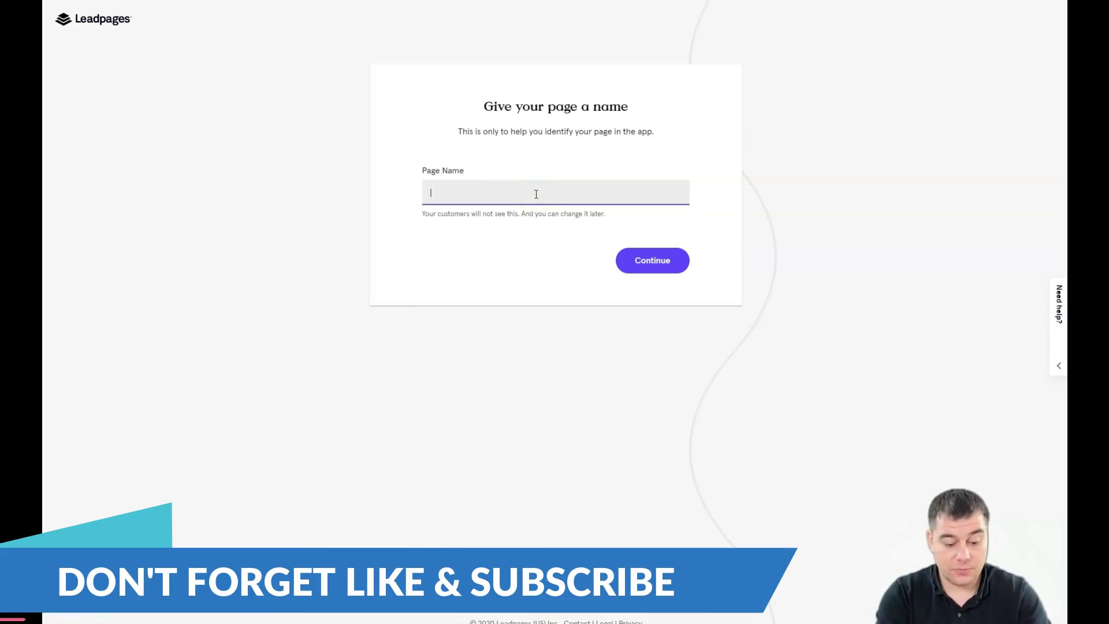
text(bake)
key(Return)
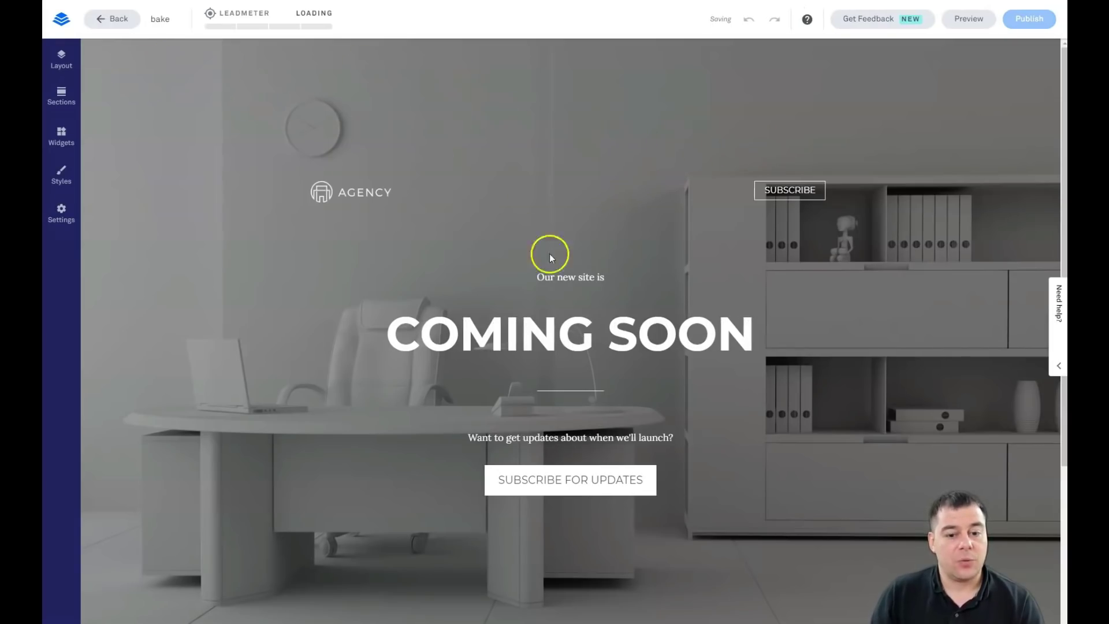
Look over the new page in the builder and review its Hero and Footer sections in the page layout
scroll(272, 279, down, 4)
scroll(260, 268, up, 4)
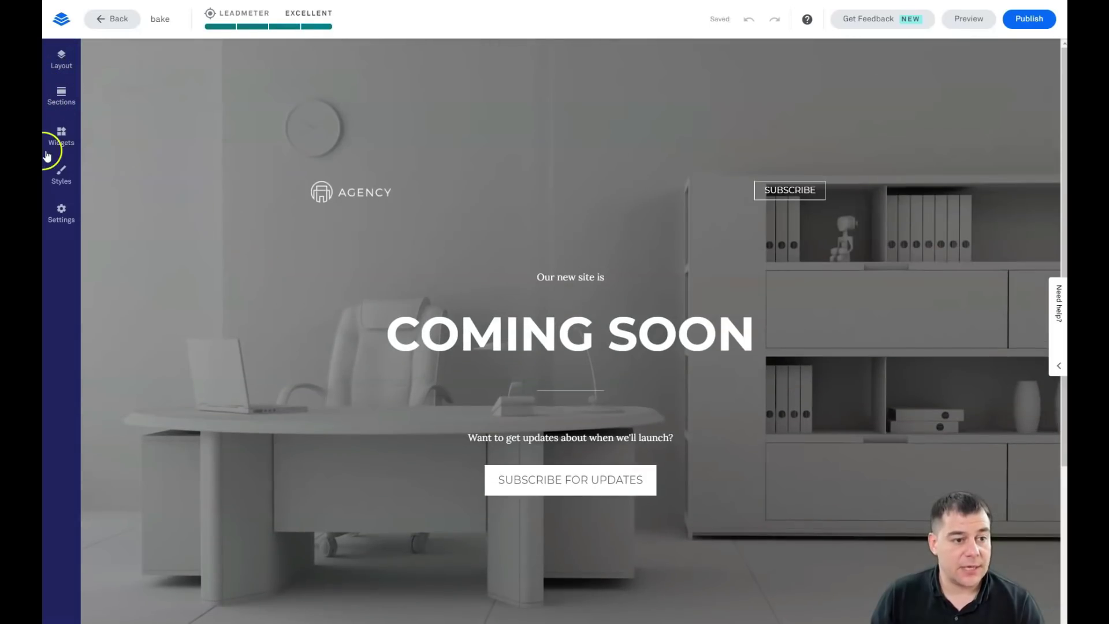
click(67, 221)
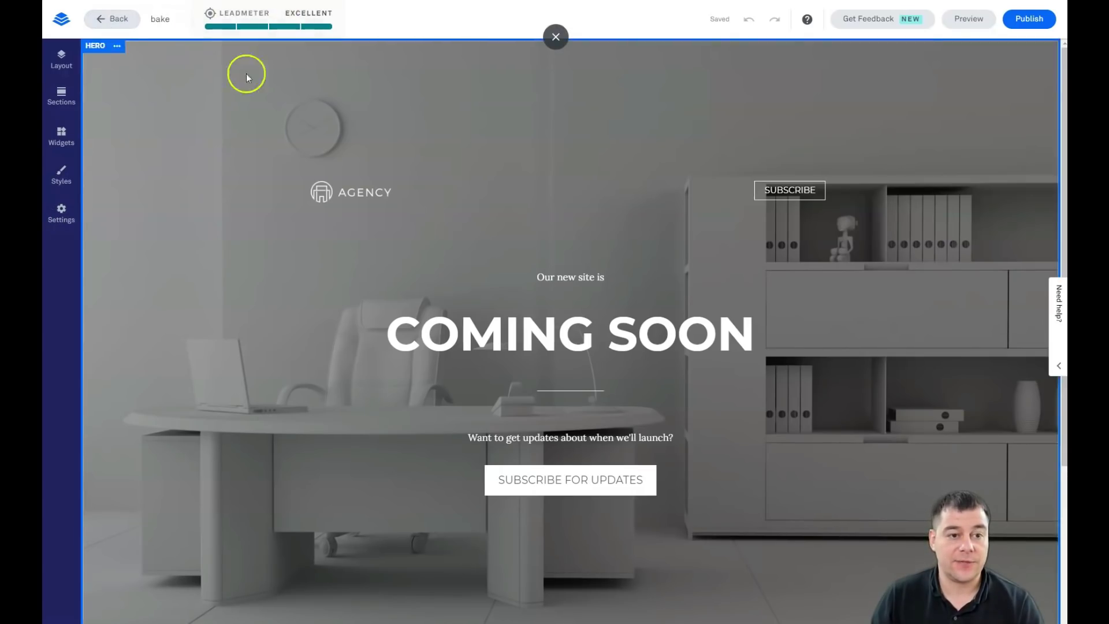
click(213, 43)
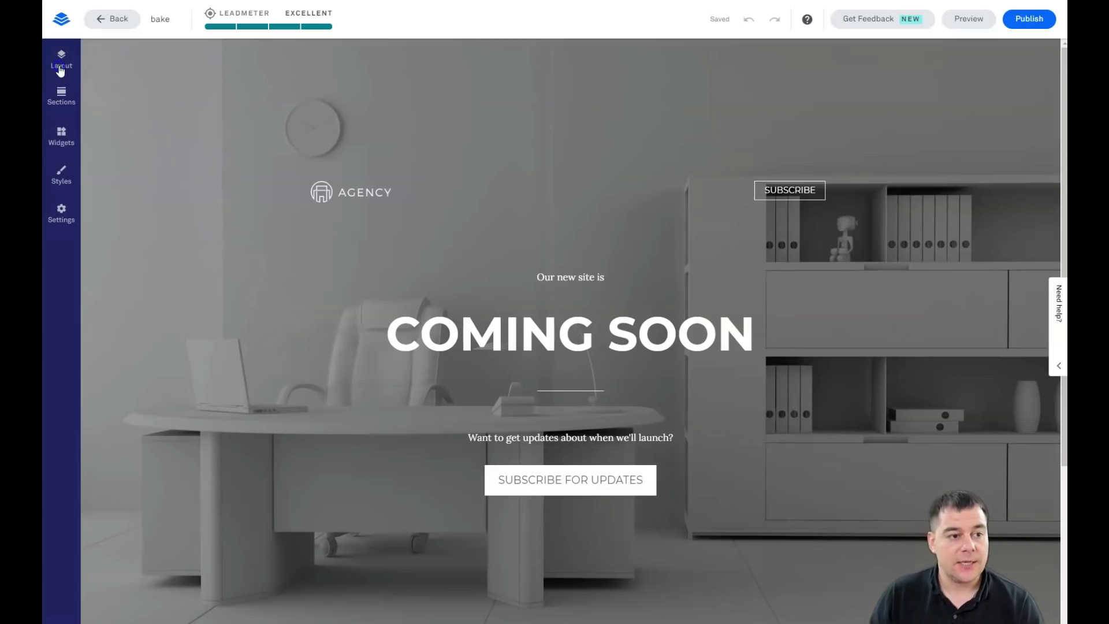
click(60, 68)
click(111, 85)
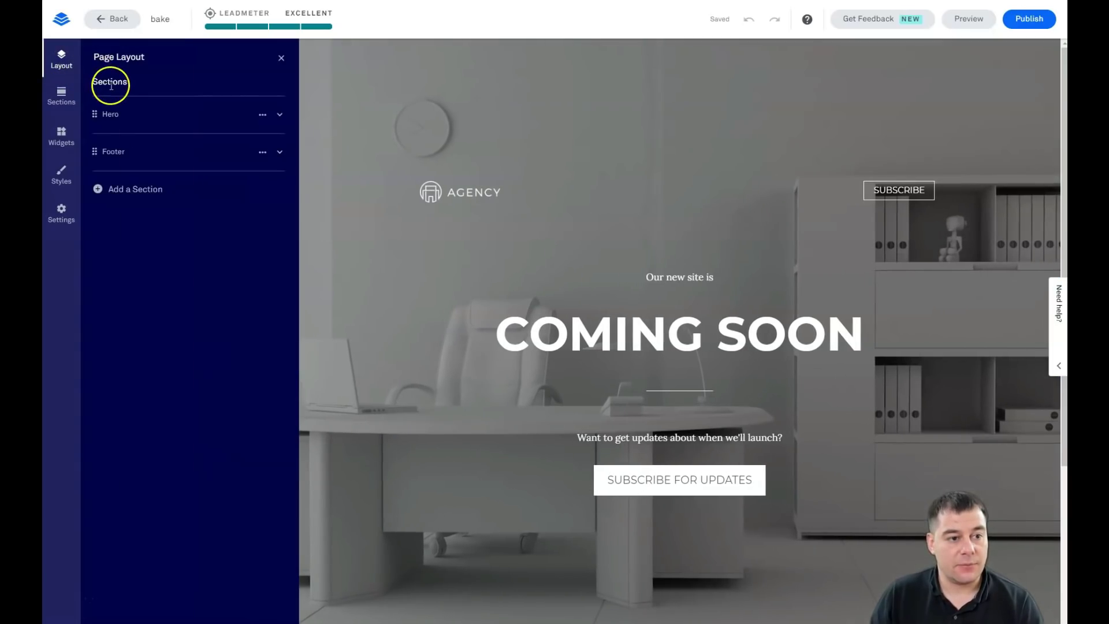
mouse_move(129, 103)
mouse_move(113, 151)
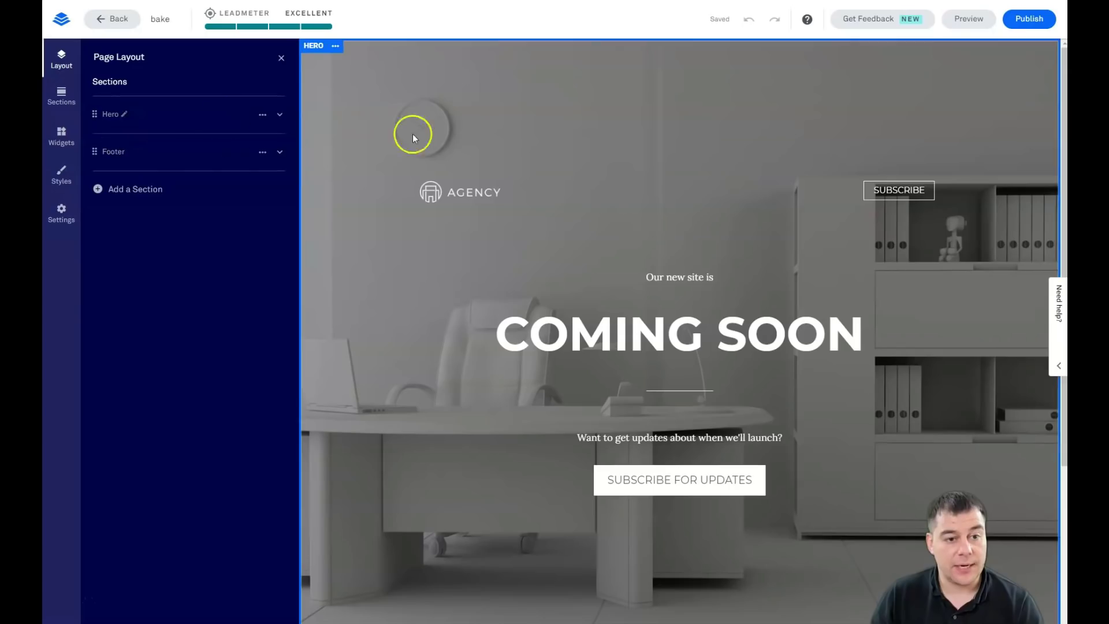
scroll(398, 168, down, 4)
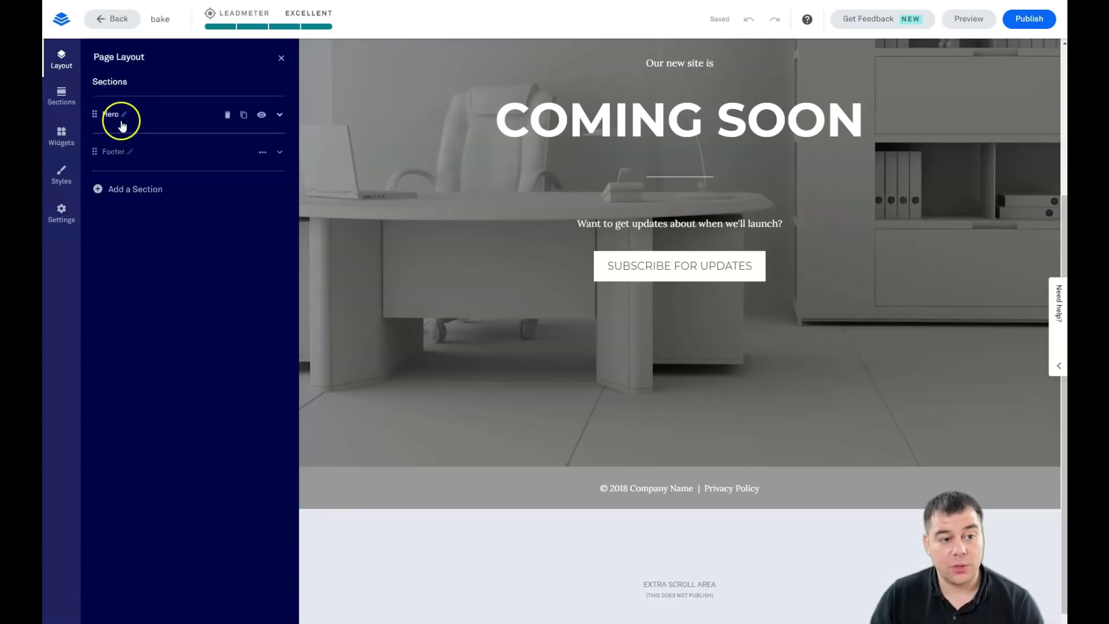
Add a section below the footer and set it to the black two-column testimonials design
click(104, 193)
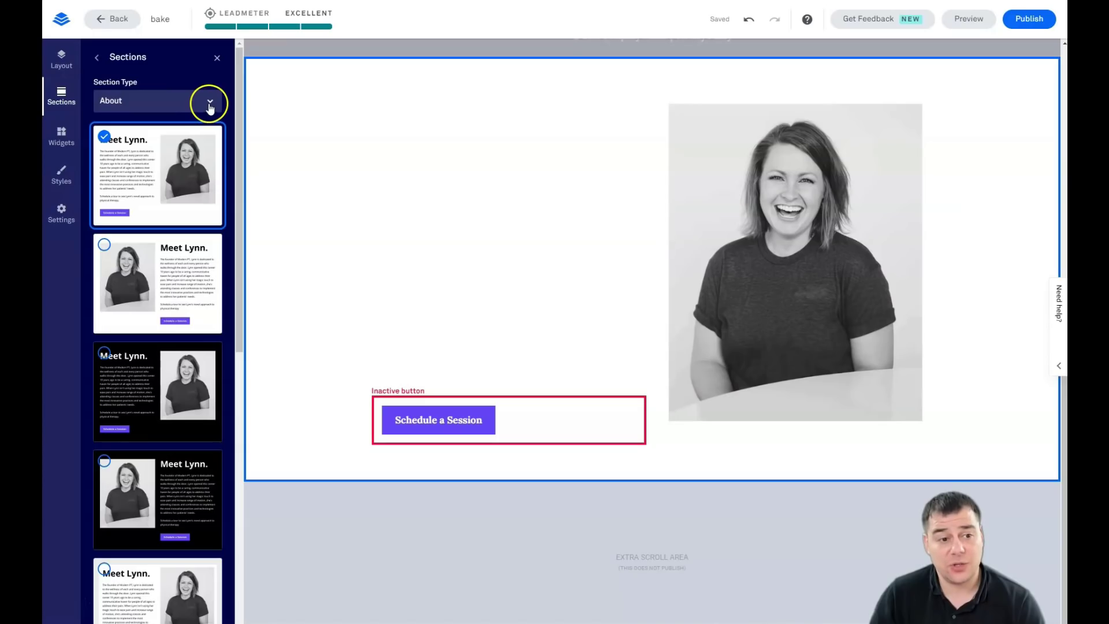
click(210, 104)
click(139, 168)
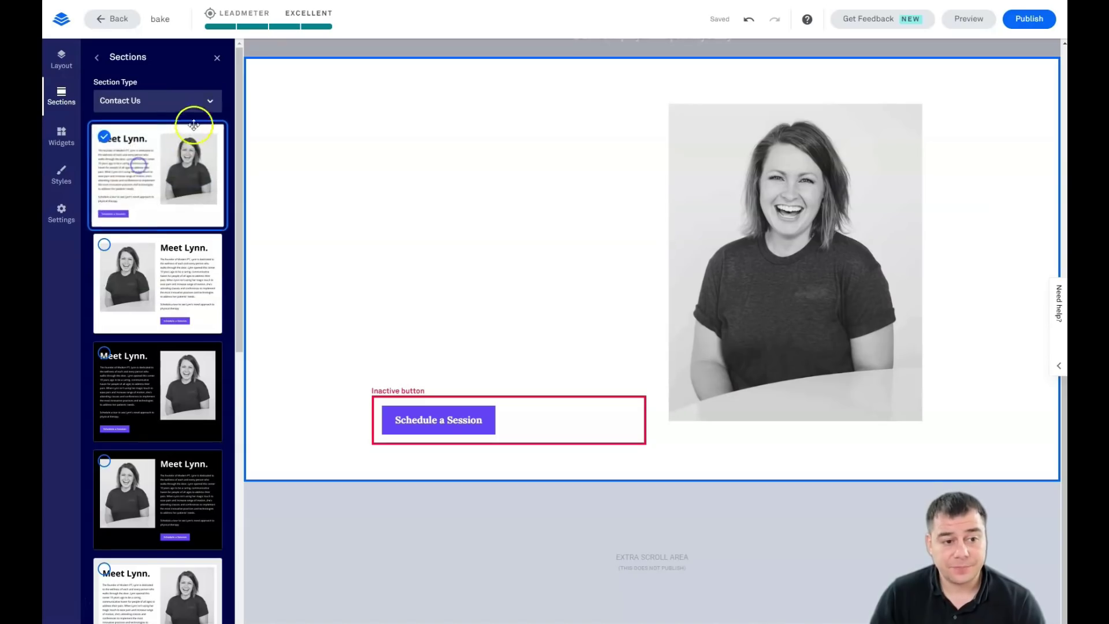
click(209, 102)
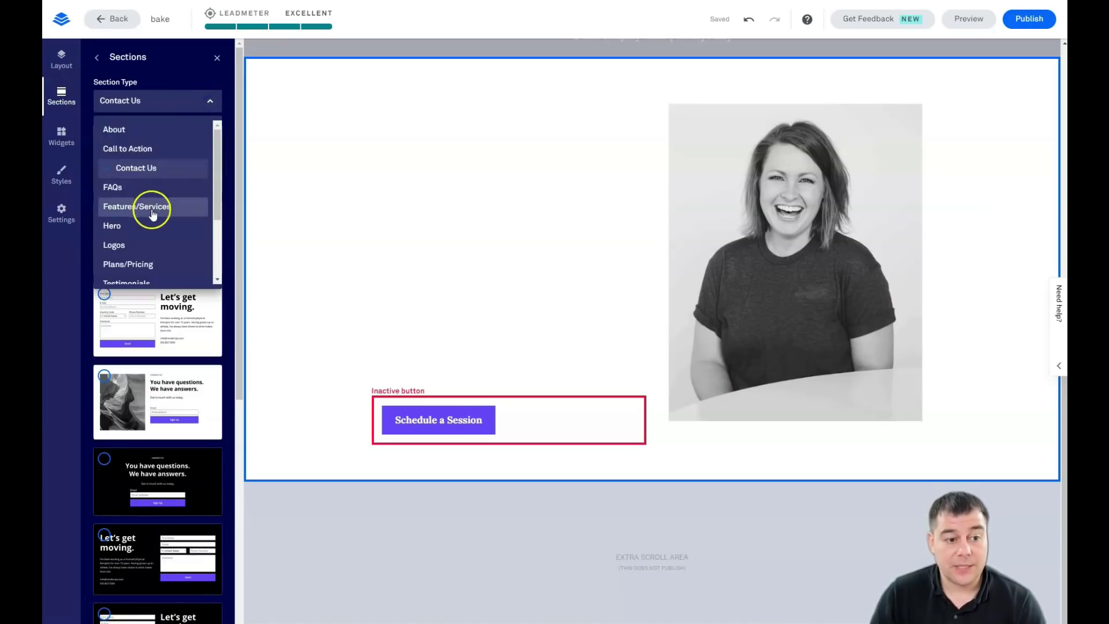
scroll(148, 210, down, 2)
click(138, 231)
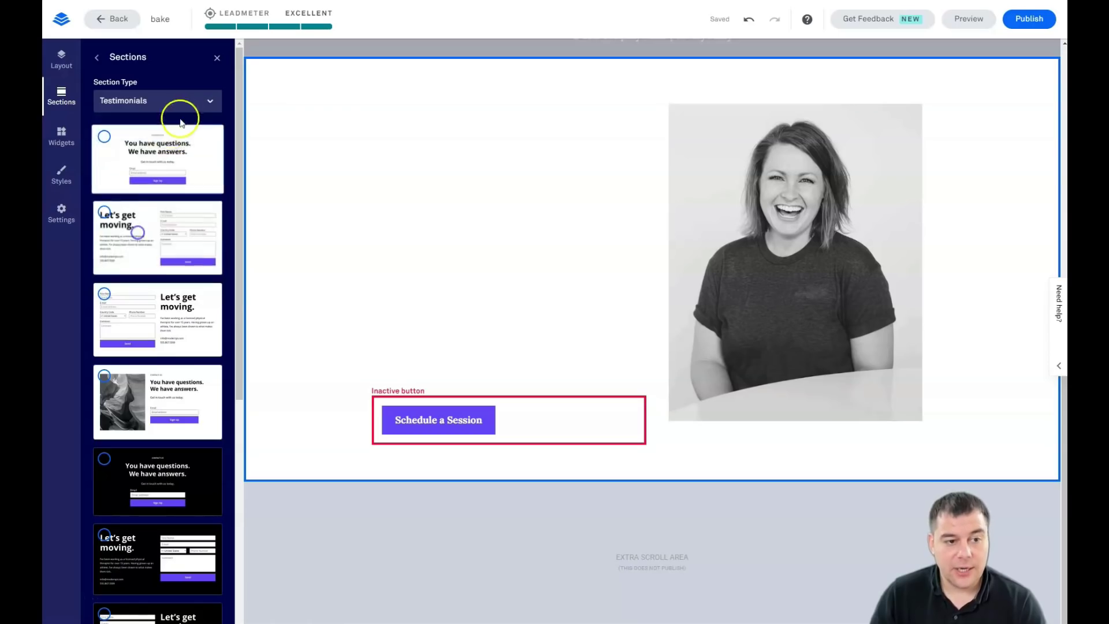
scroll(168, 261, down, 5)
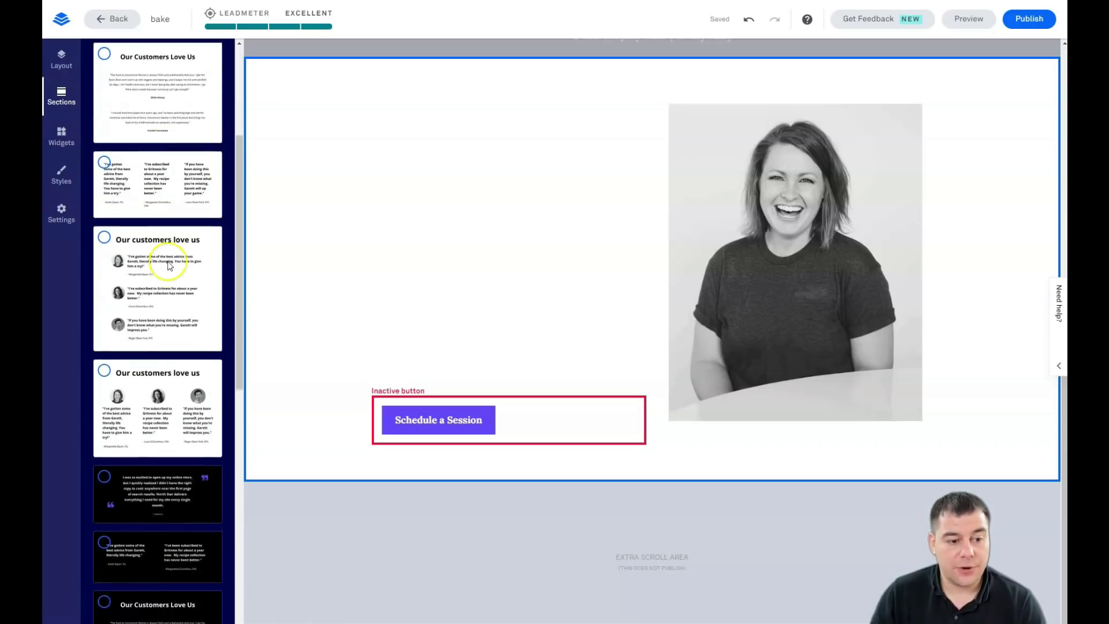
scroll(168, 261, down, 3)
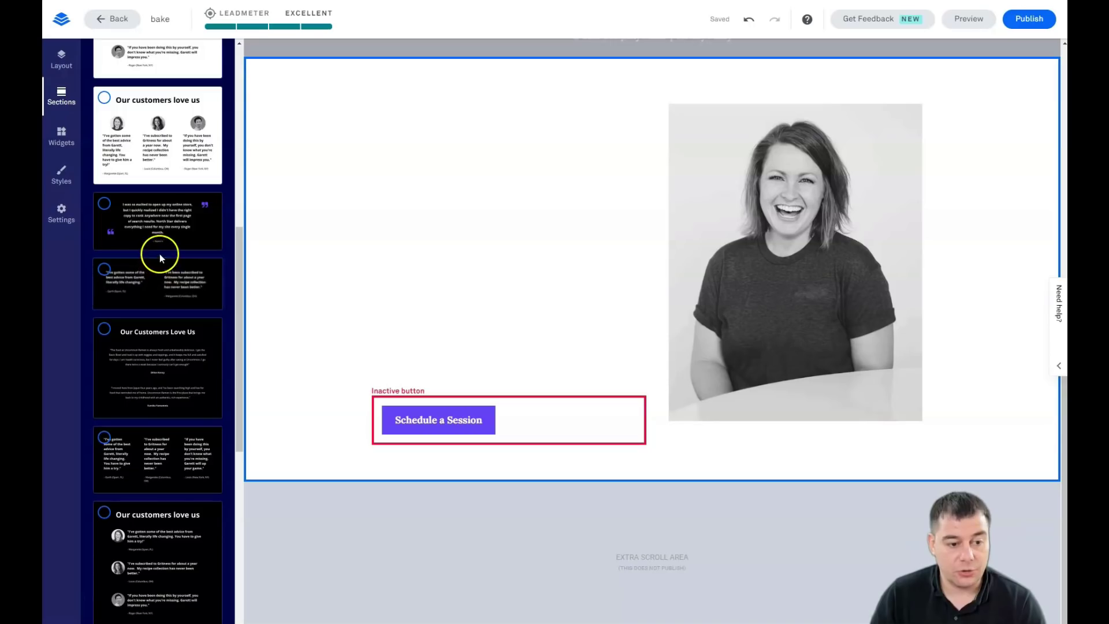
scroll(159, 254, down, 3)
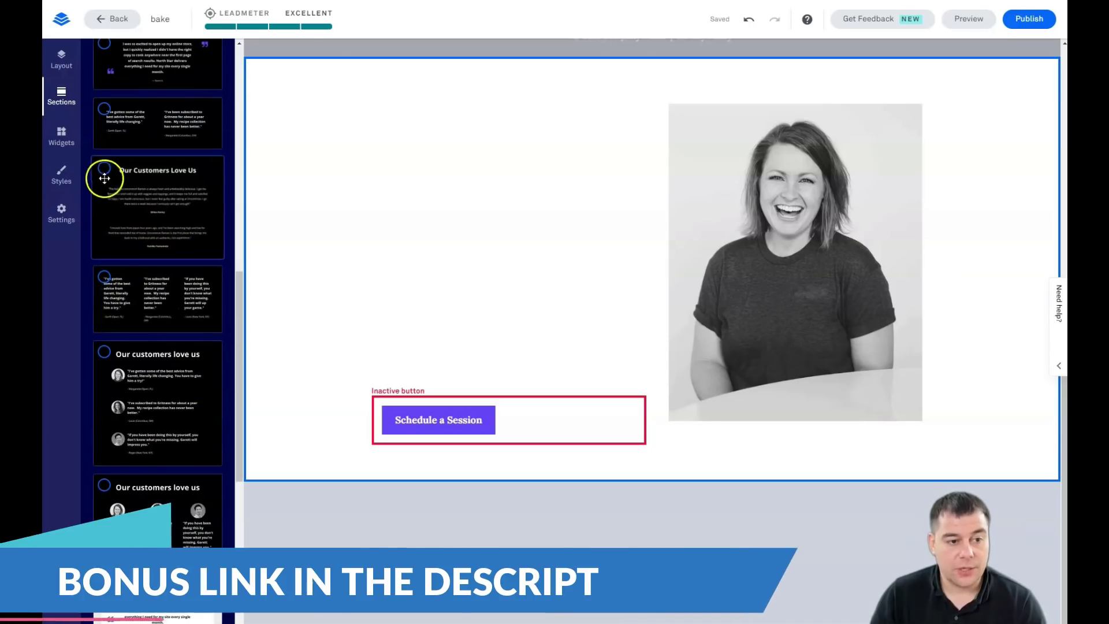
click(105, 108)
scroll(202, 138, up, 4)
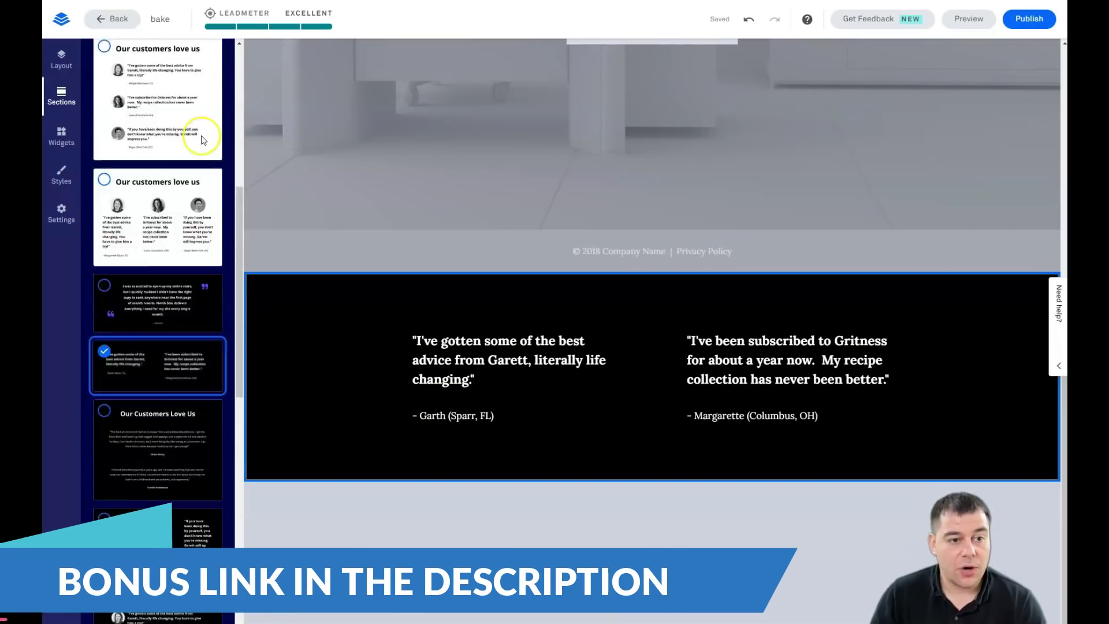
Insert a blank two-column section between the footer and the testimonials section
scroll(202, 138, up, 6)
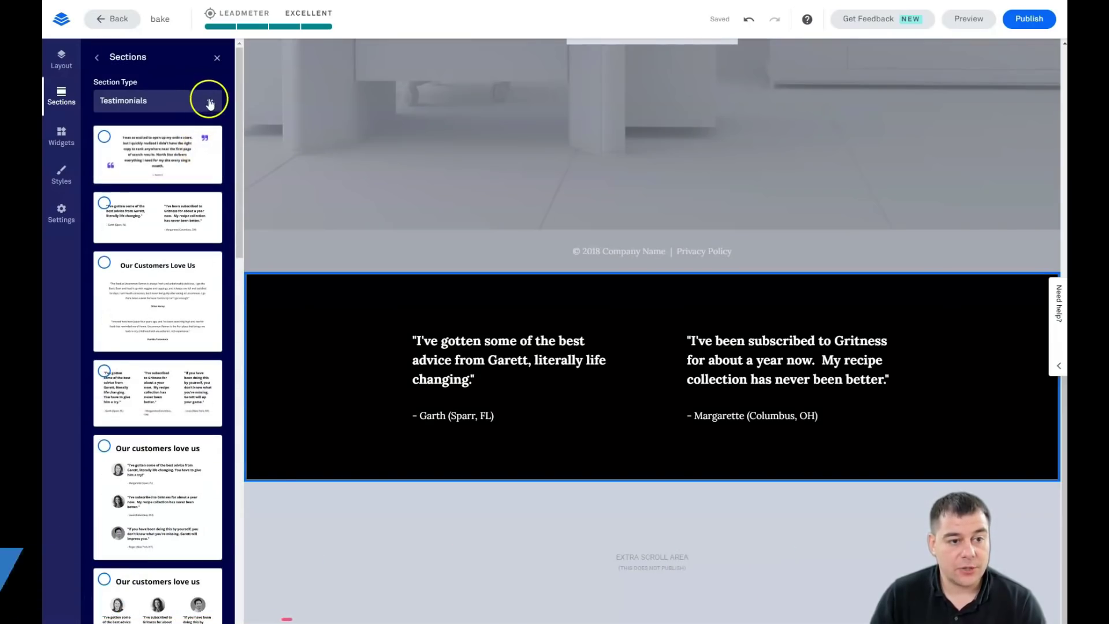
click(210, 103)
scroll(149, 220, down, 2)
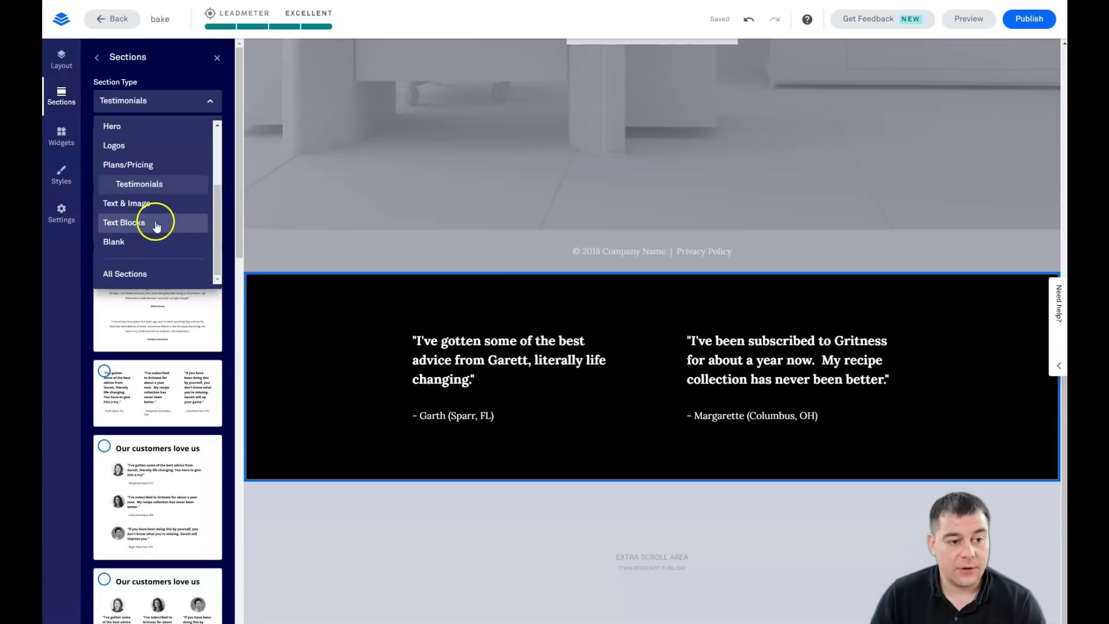
click(138, 245)
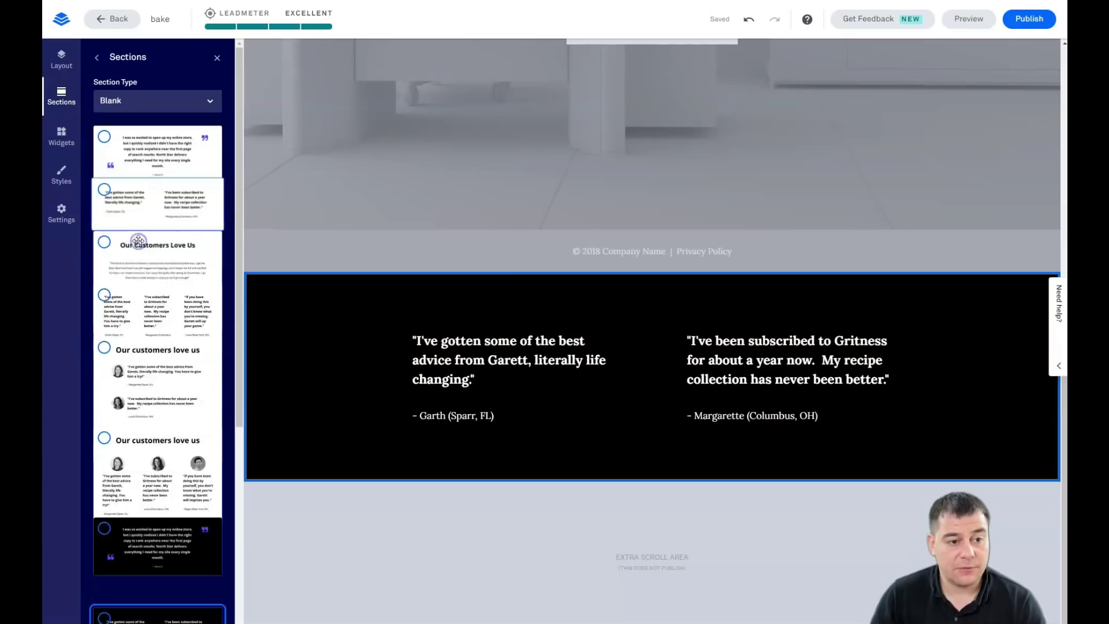
drag(126, 201, 633, 215)
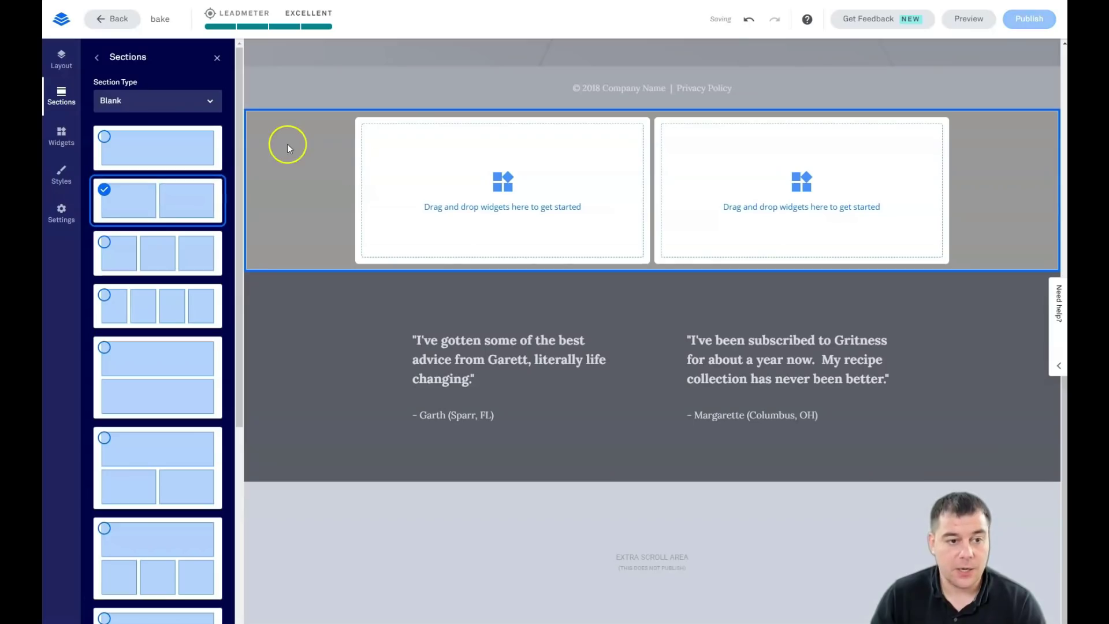
Inspect the testimonials section's rows, columns and options for adding more in the page layout
click(61, 74)
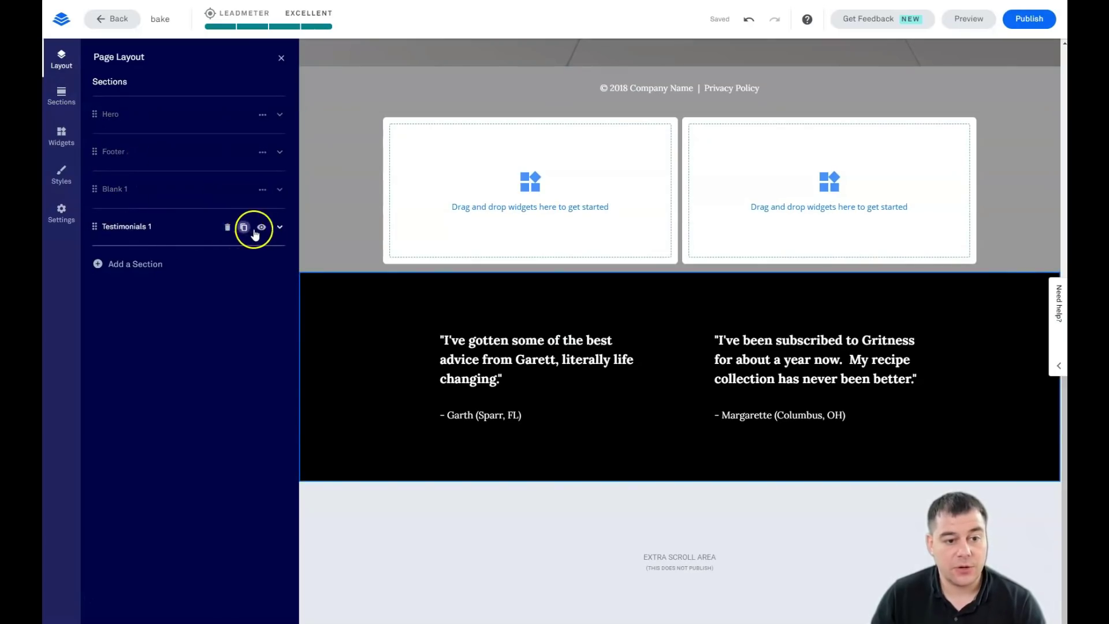
click(280, 228)
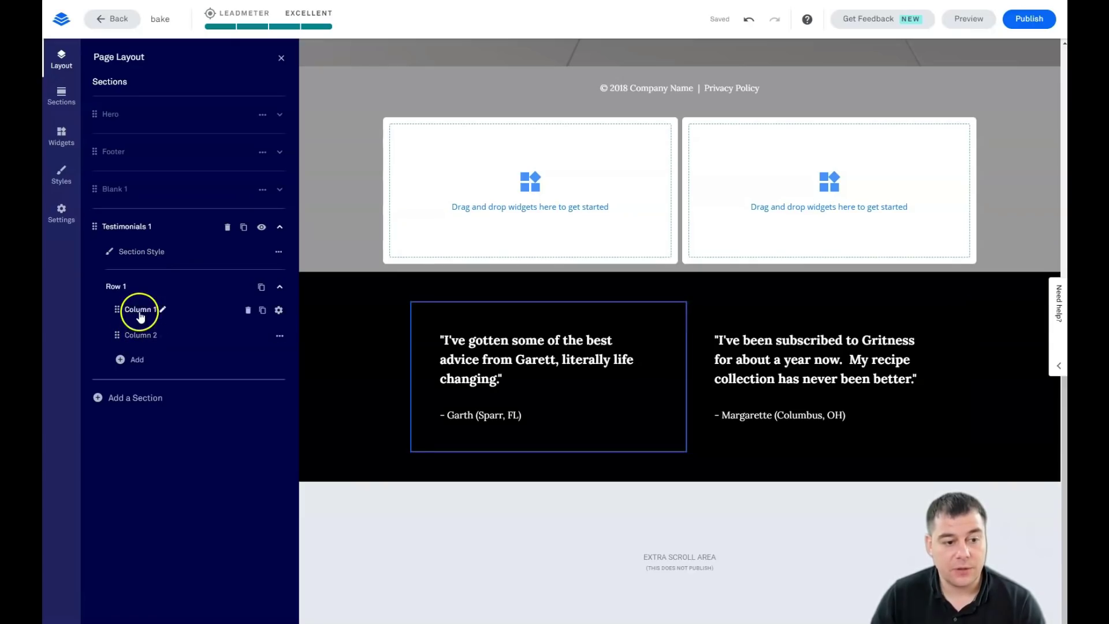
click(122, 359)
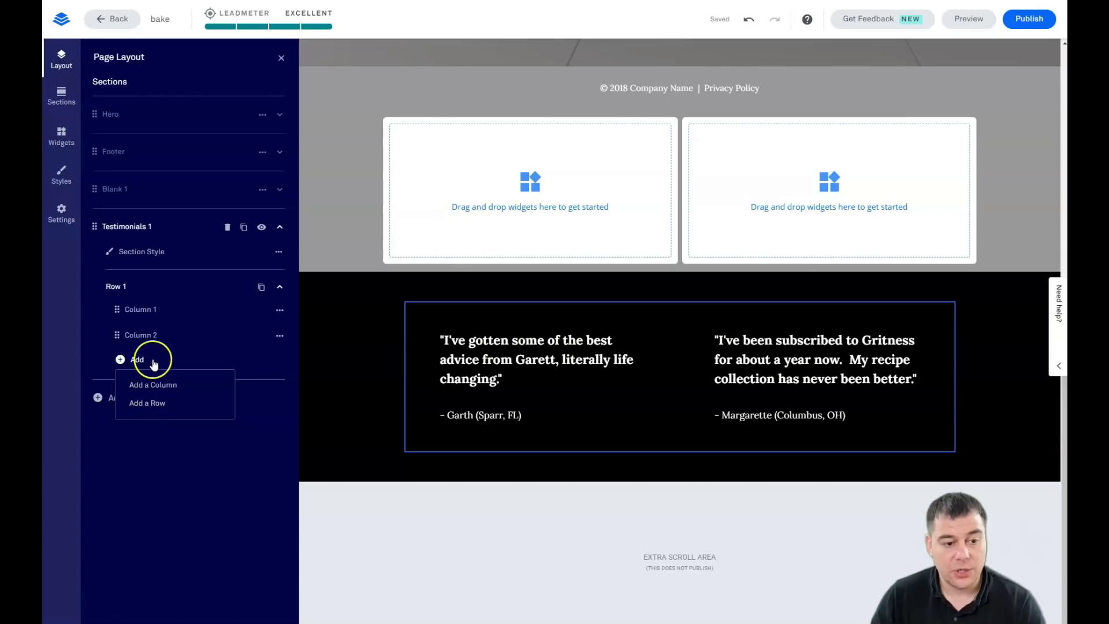
click(279, 287)
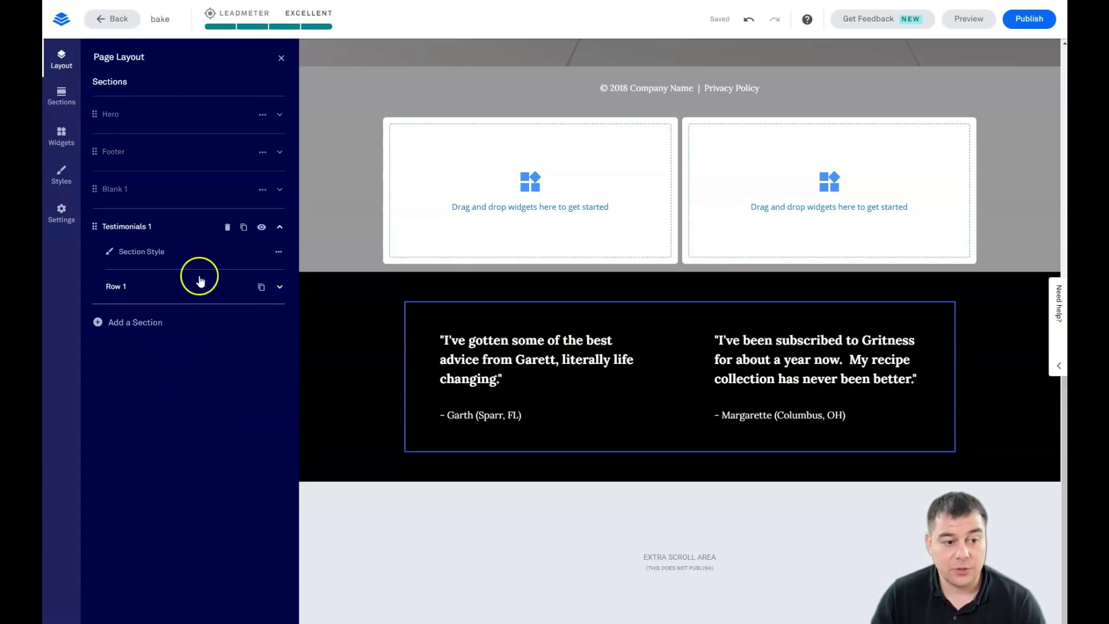
click(279, 227)
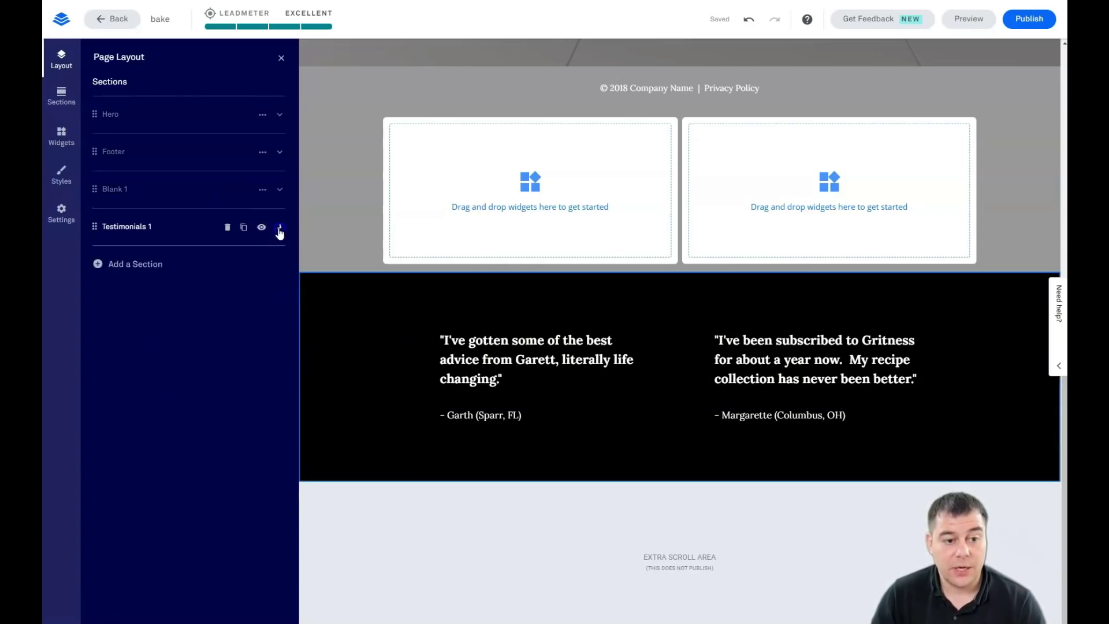
Delete the testimonials section and move the footer below the blank two-column section
click(228, 228)
click(191, 227)
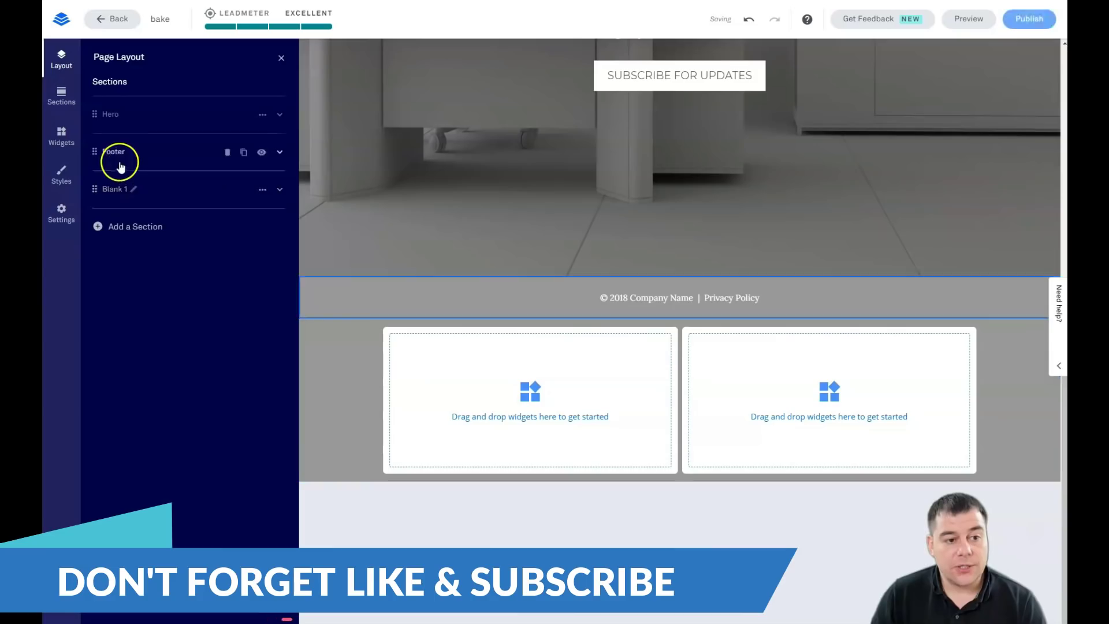
drag(97, 152, 94, 190)
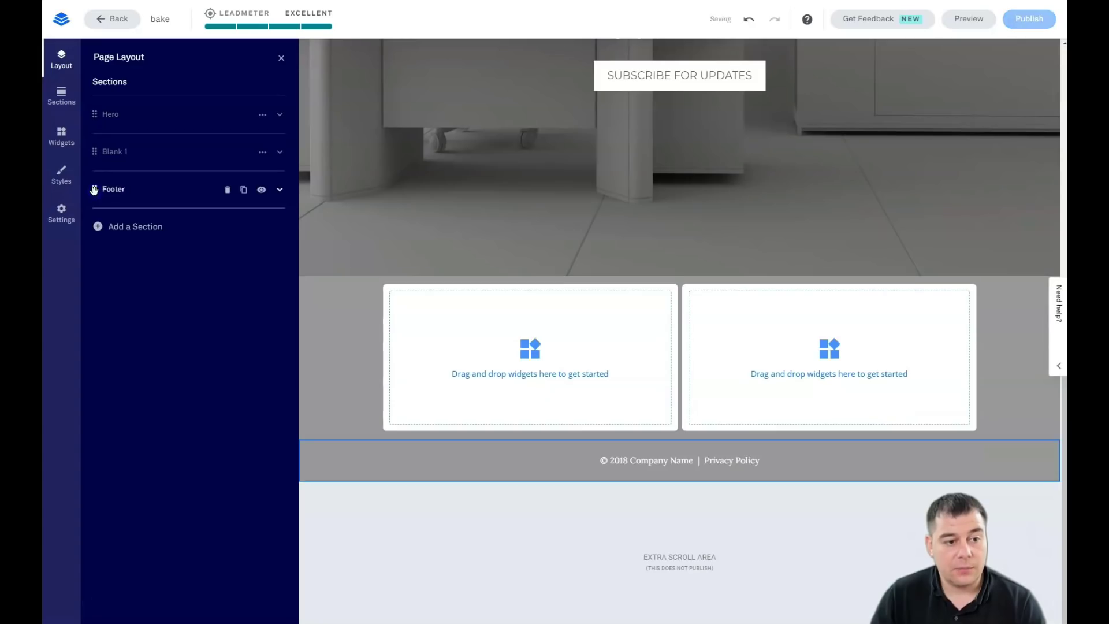
click(138, 224)
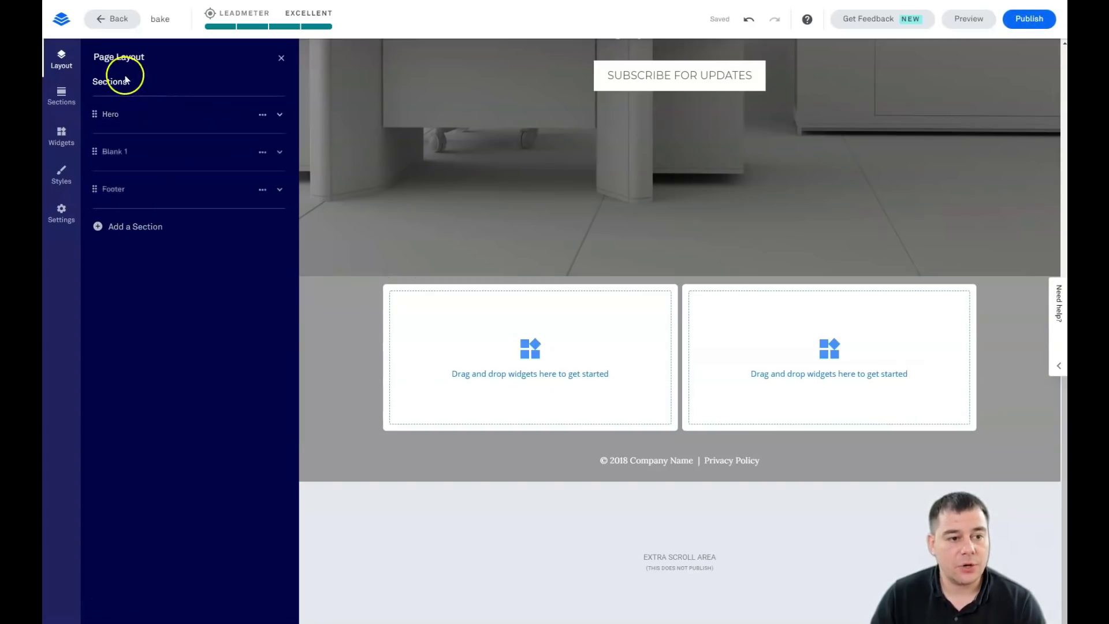
Examine the Hero section's Header and Body rows and the Body row's column in the page layout
click(157, 119)
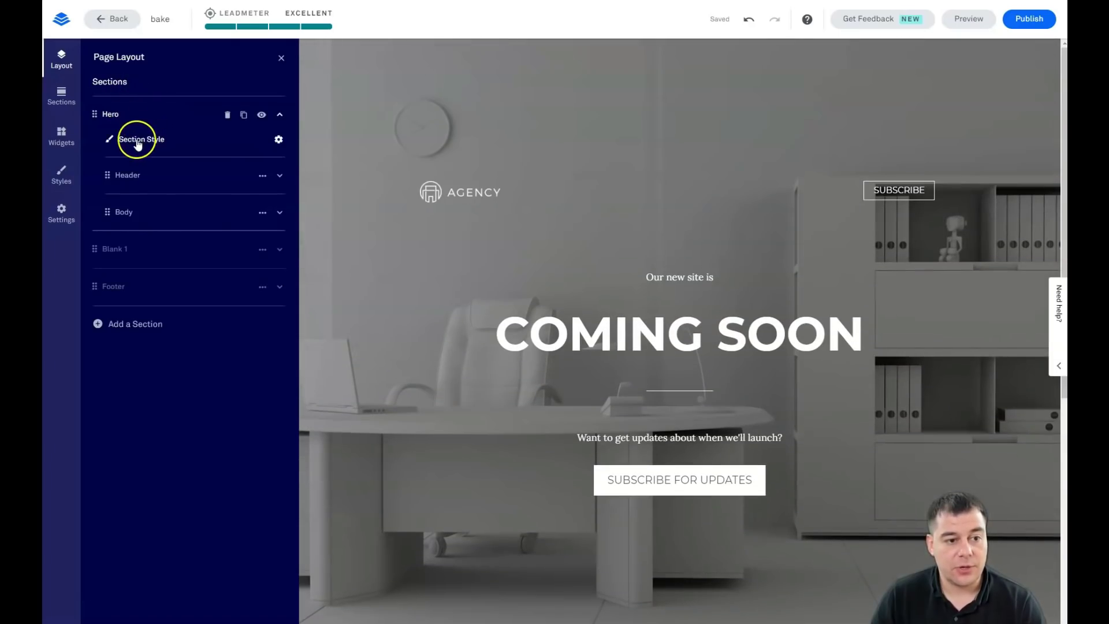
click(129, 175)
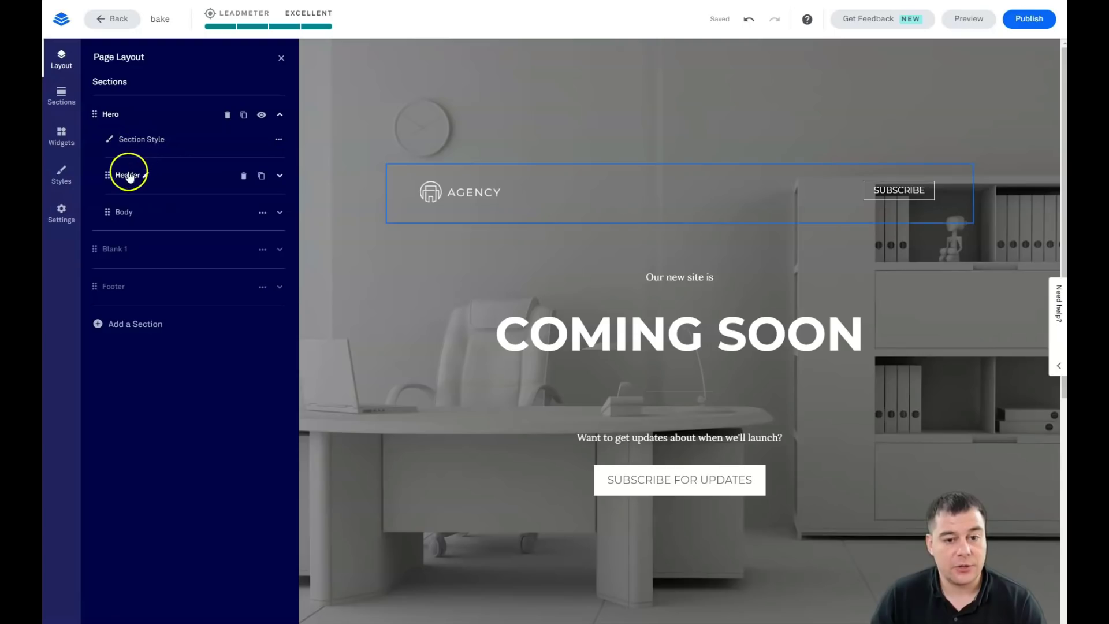
click(125, 212)
click(126, 177)
click(120, 213)
click(120, 177)
click(122, 213)
click(119, 175)
click(136, 214)
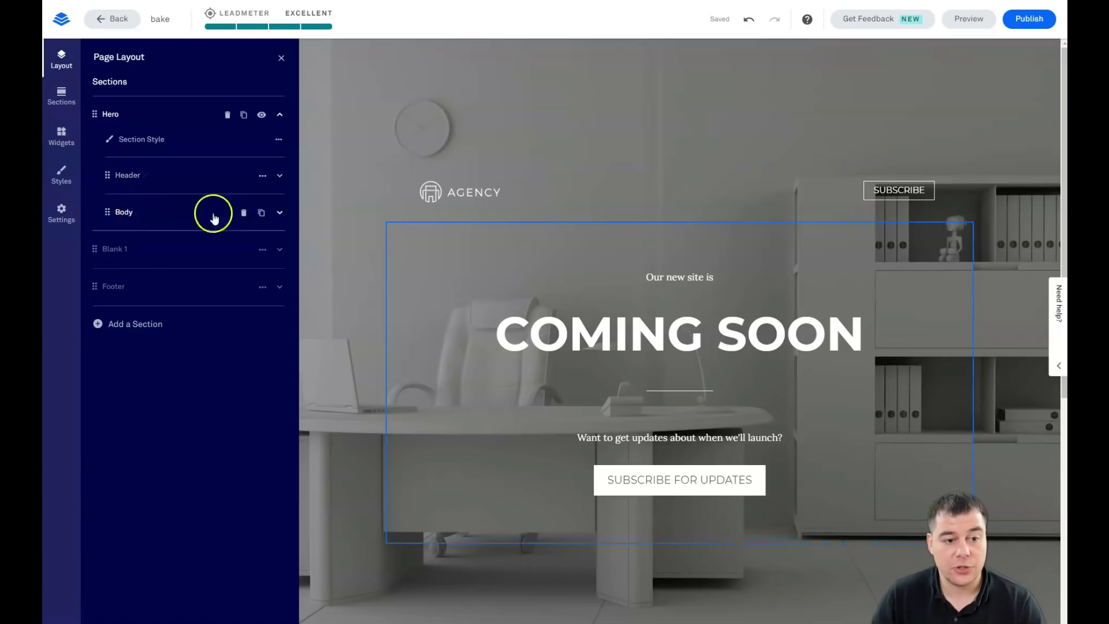
click(279, 213)
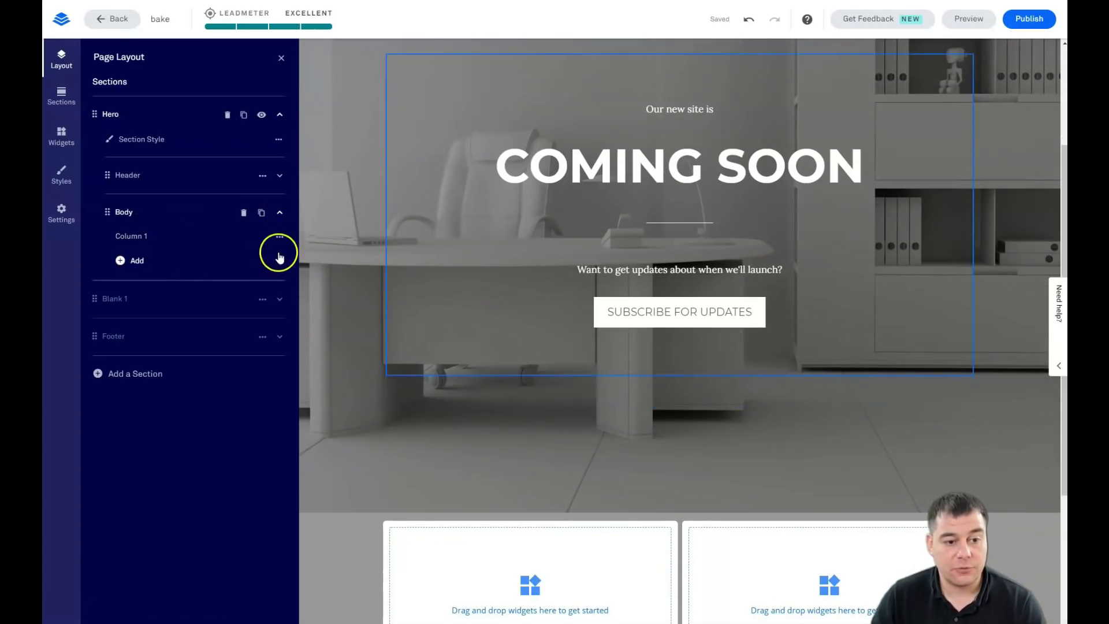
click(279, 213)
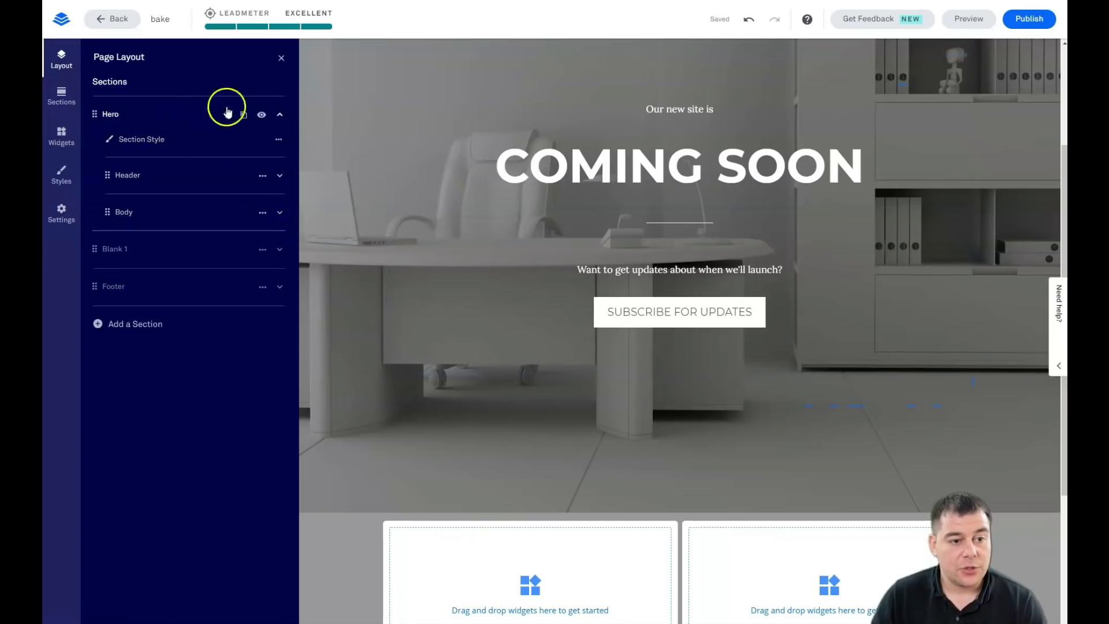
click(280, 115)
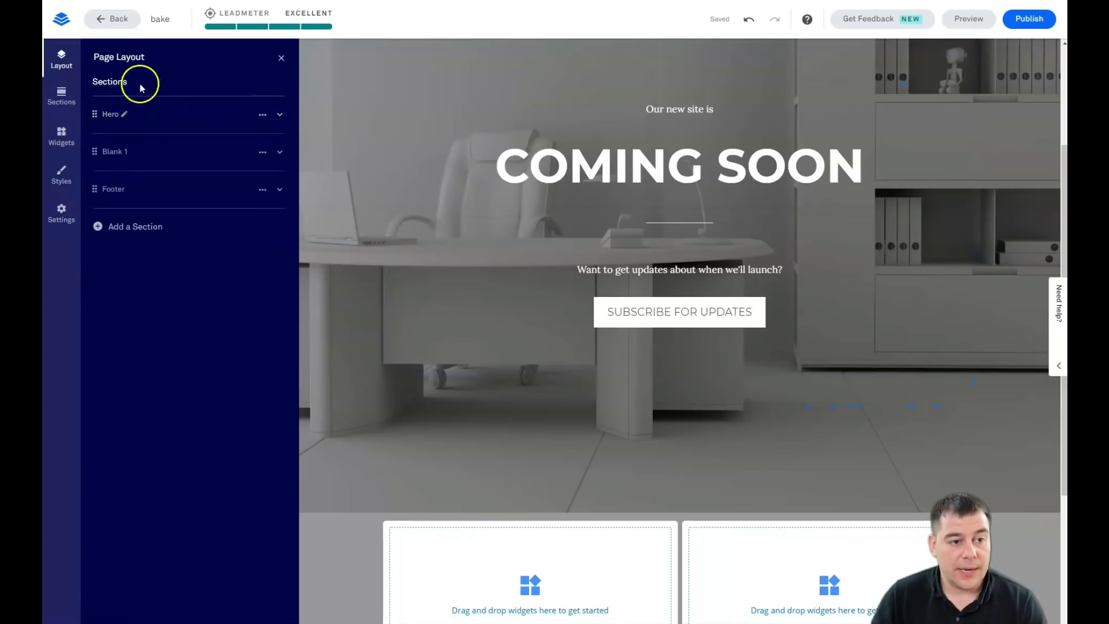
click(282, 59)
Review the available widgets in both the full and the shortened list
scroll(426, 174, down, 4)
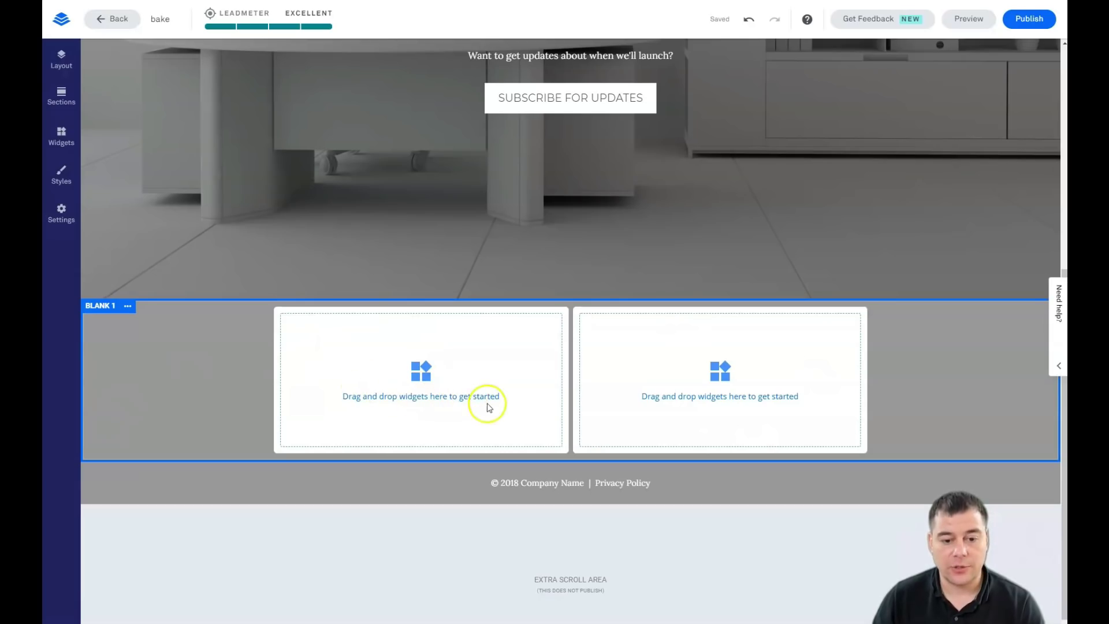
click(60, 137)
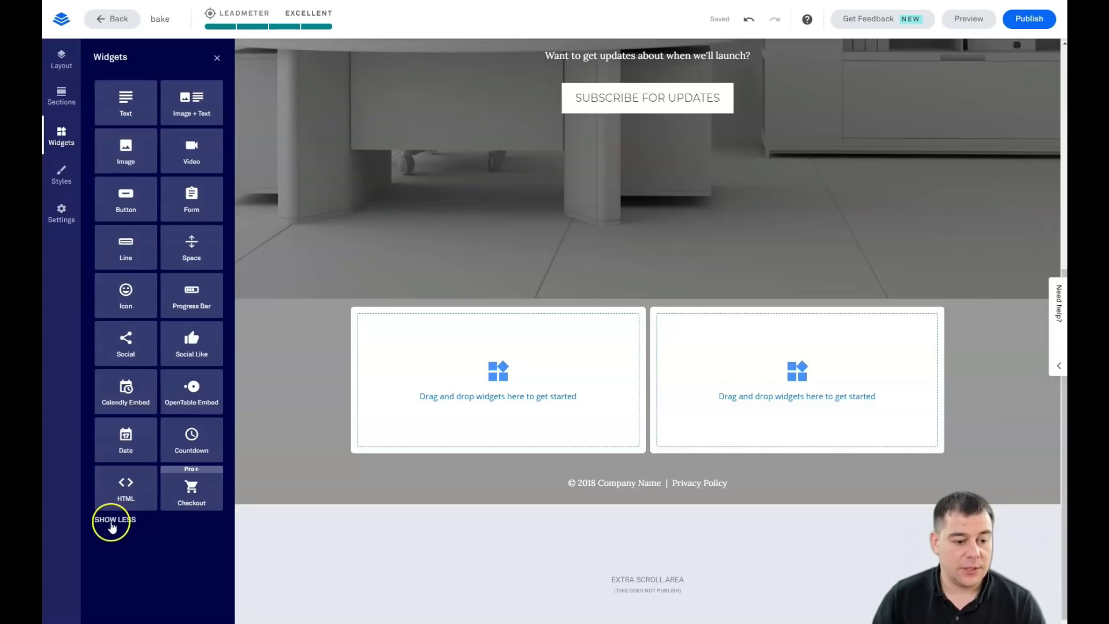
click(112, 523)
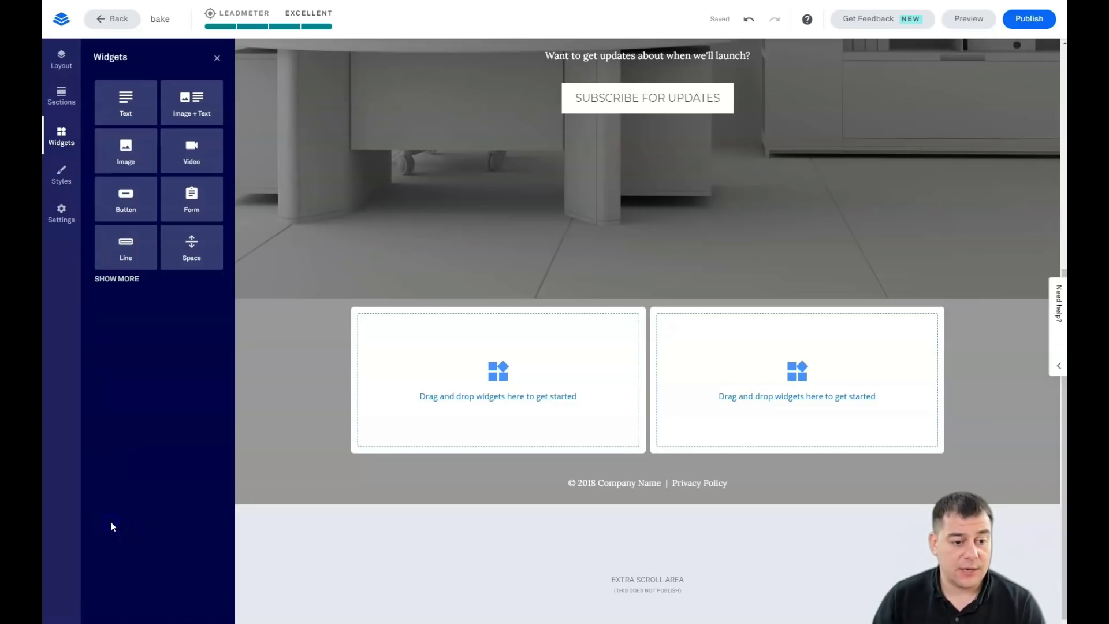
click(116, 279)
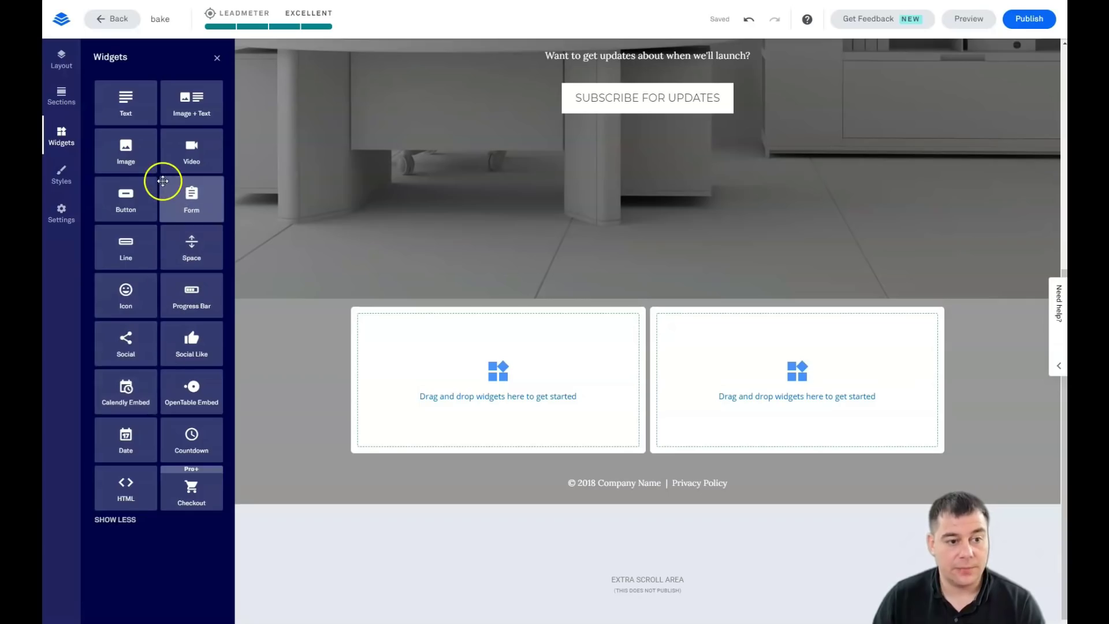
click(115, 521)
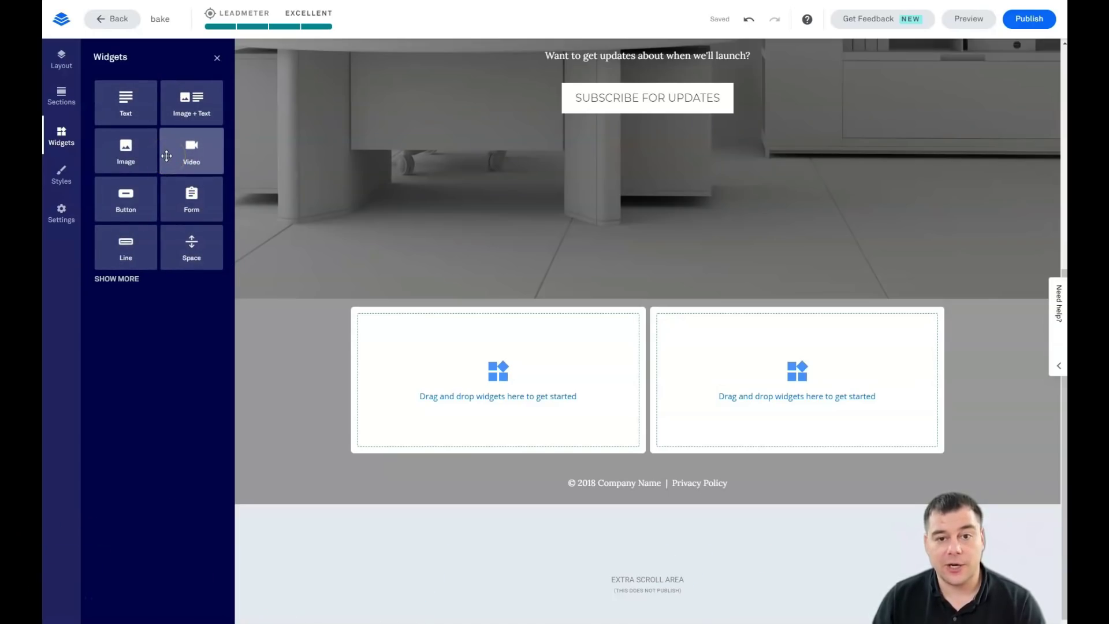
click(150, 184)
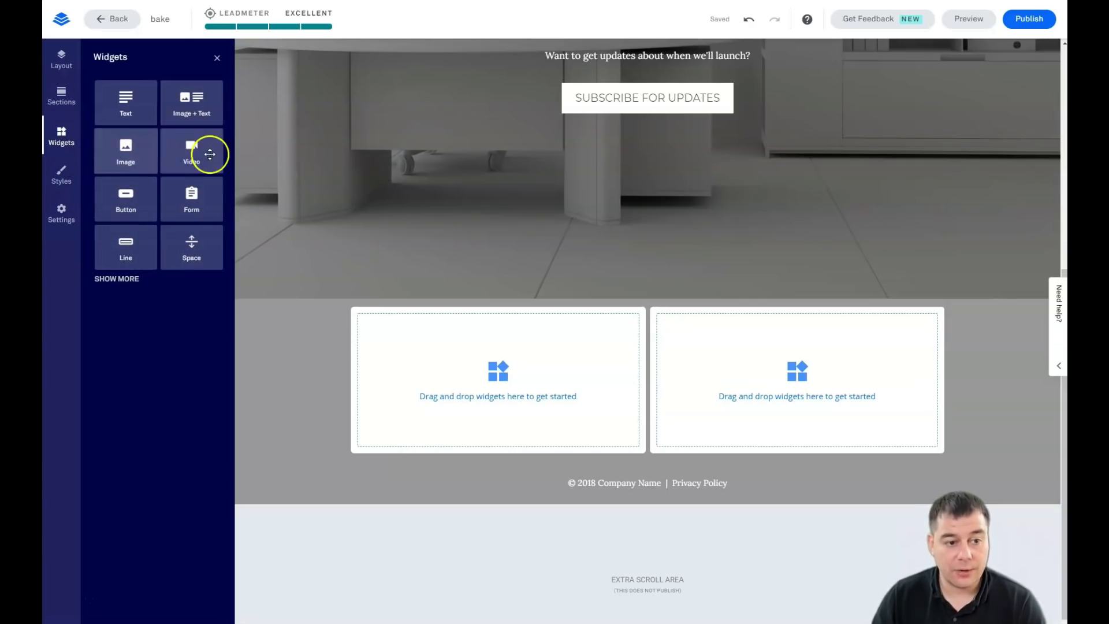
Add a Video widget to the first column of the blank two-column section below the hero
scroll(565, 284, up, 5)
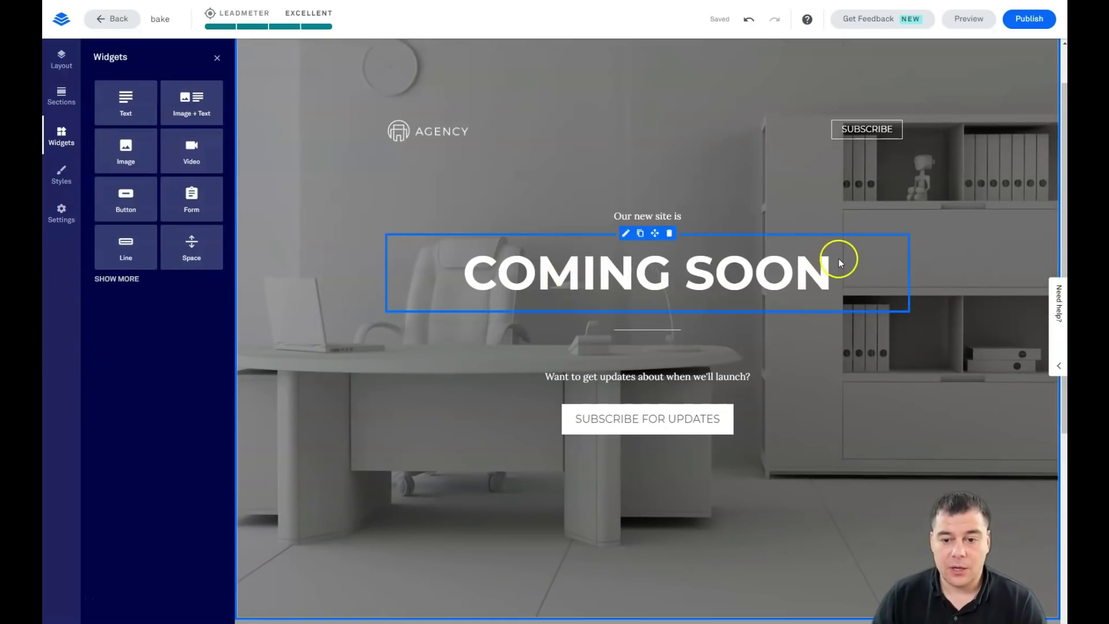
scroll(498, 226, down, 2)
scroll(498, 227, down, 3)
scroll(504, 230, up, 4)
scroll(353, 247, down, 2)
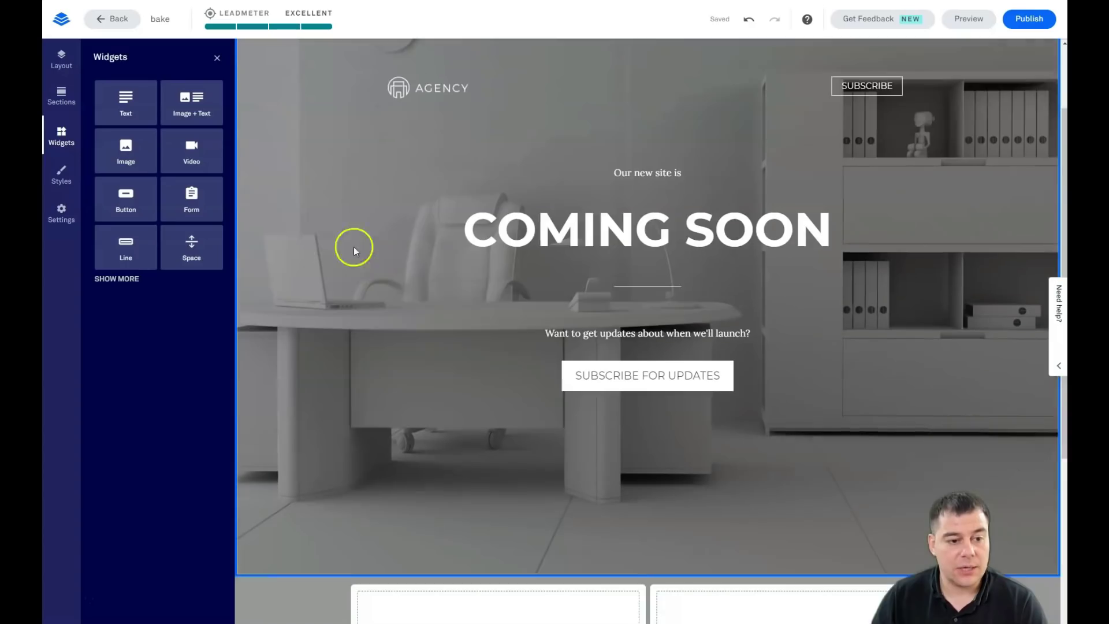
scroll(483, 251, down, 3)
drag(190, 152, 520, 481)
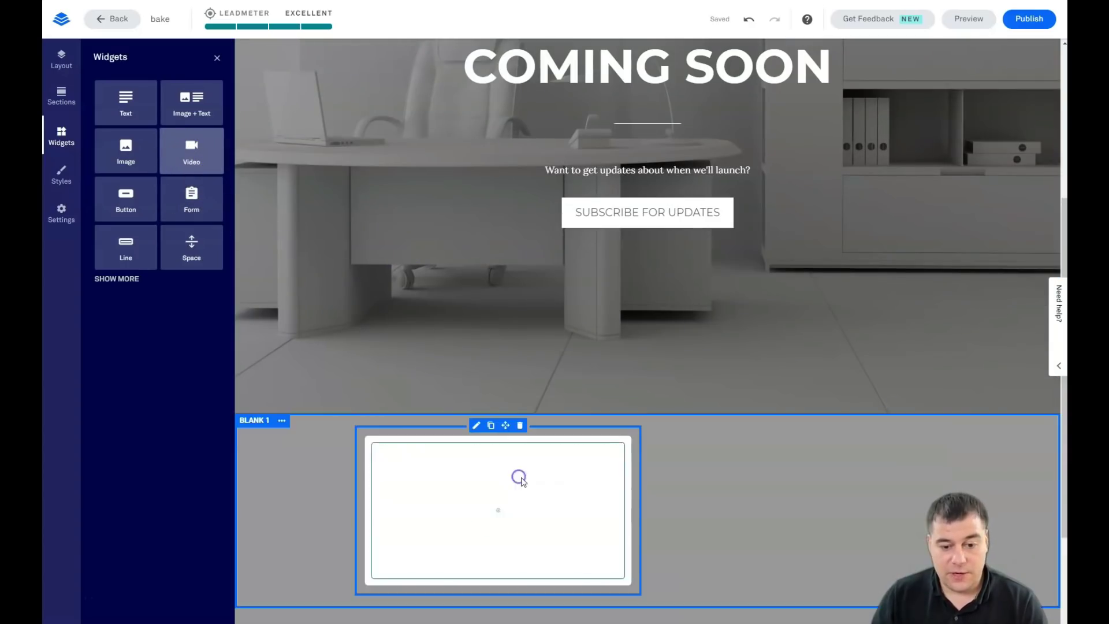
Add a Button widget to the empty column beside the video
scroll(584, 422, down, 3)
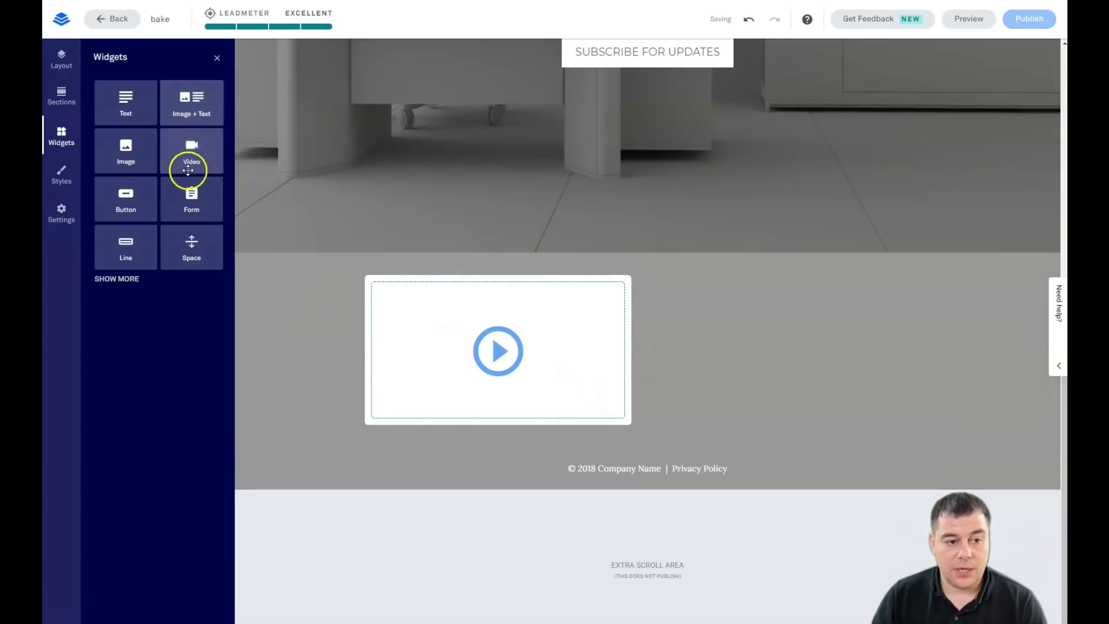
drag(125, 191, 776, 351)
mouse_move(553, 355)
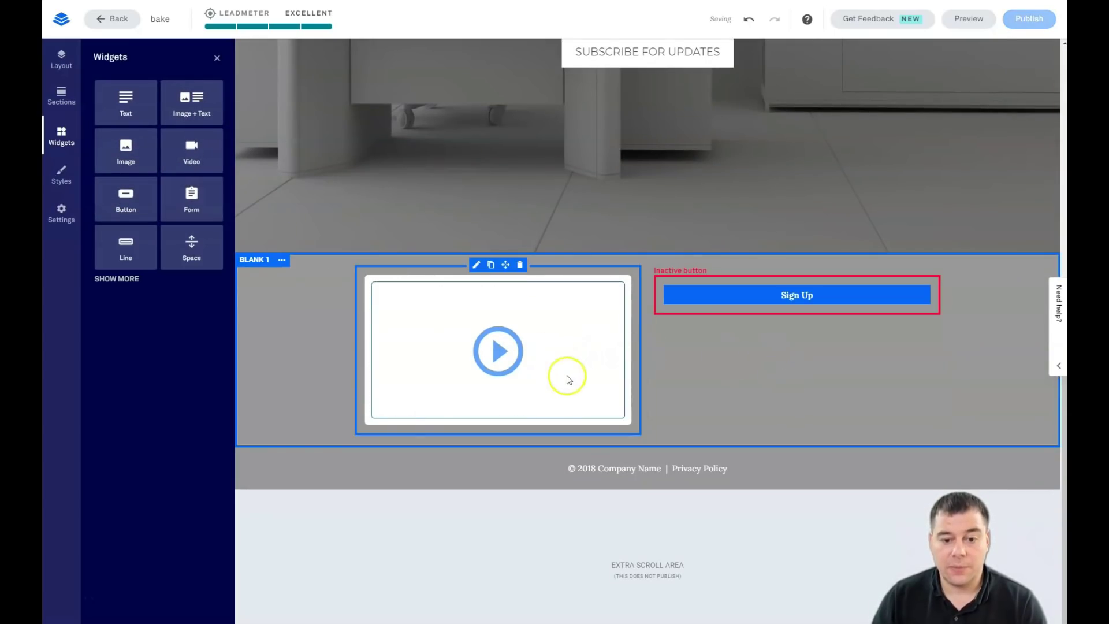
mouse_move(777, 309)
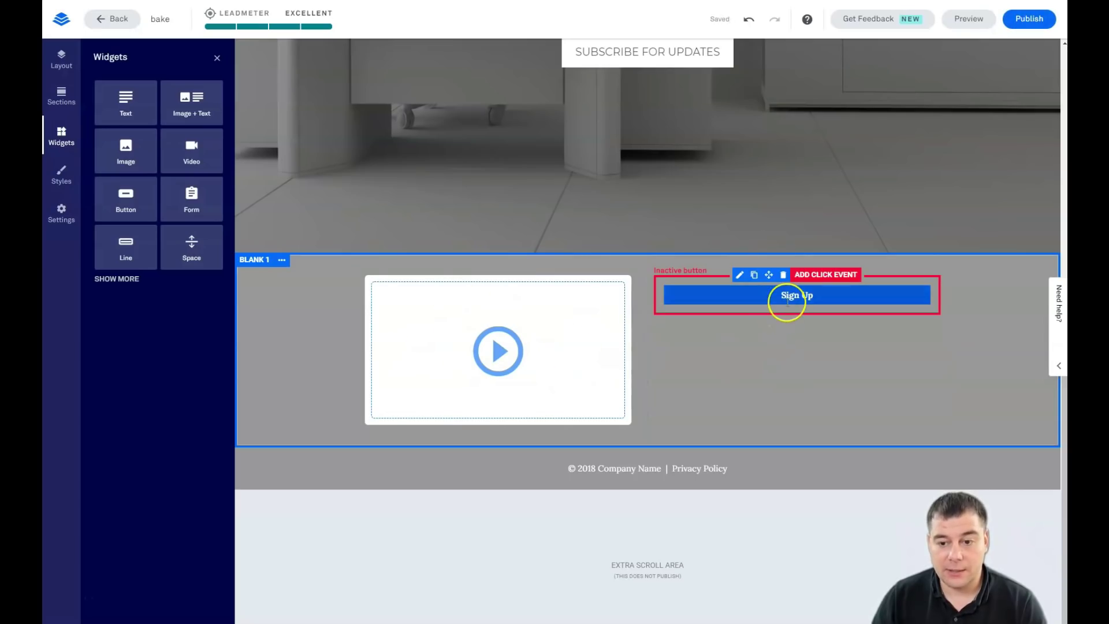
Widen the video column to narrow the button column, and insert a Space widget above the Sign Up button
drag(648, 345, 800, 354)
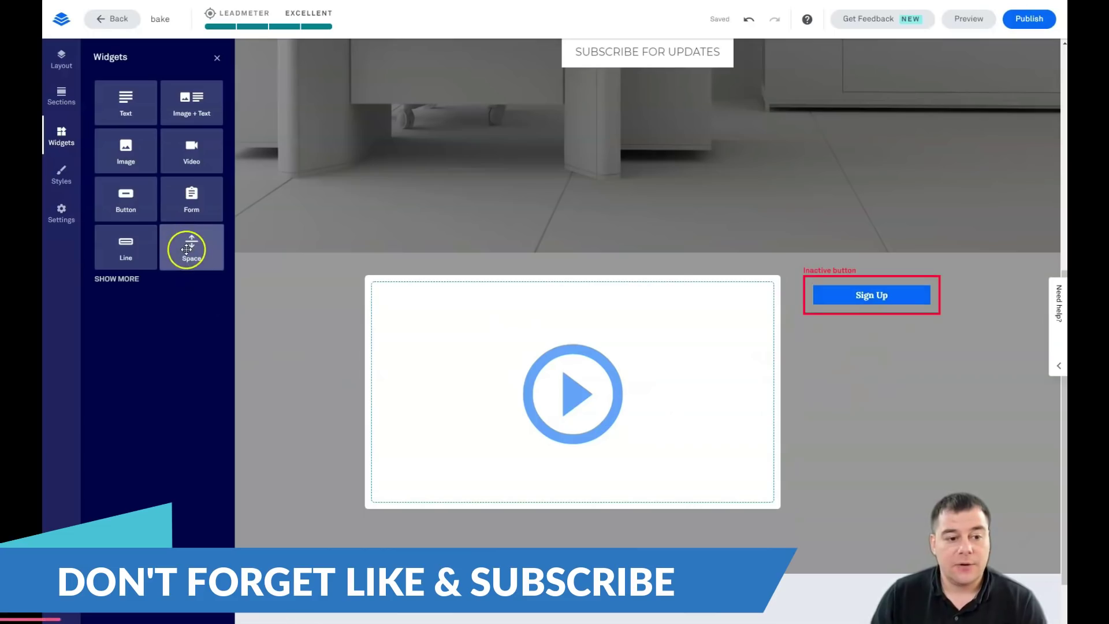
drag(227, 262, 878, 363)
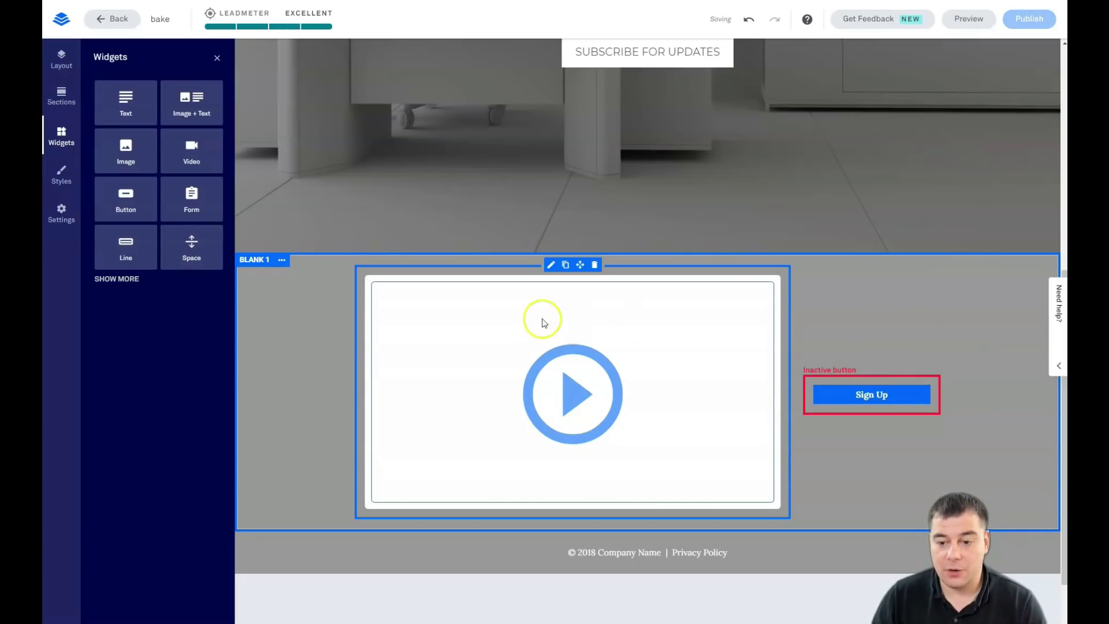
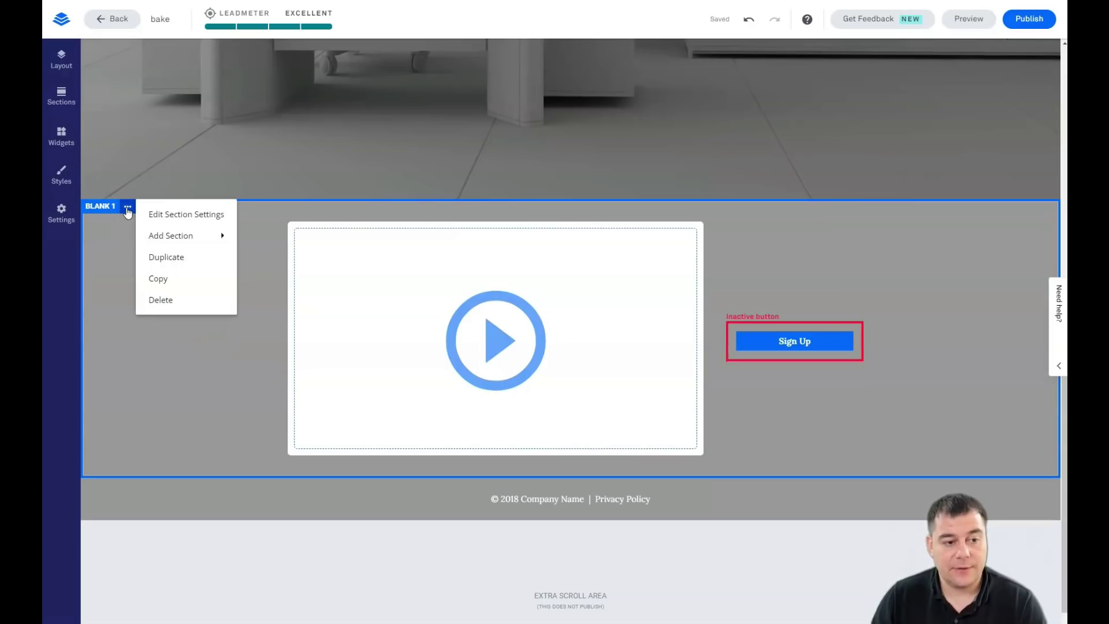
Try minimum heights of 50% and 75% on the Blank 1 section, and restore its size to Auto
click(169, 216)
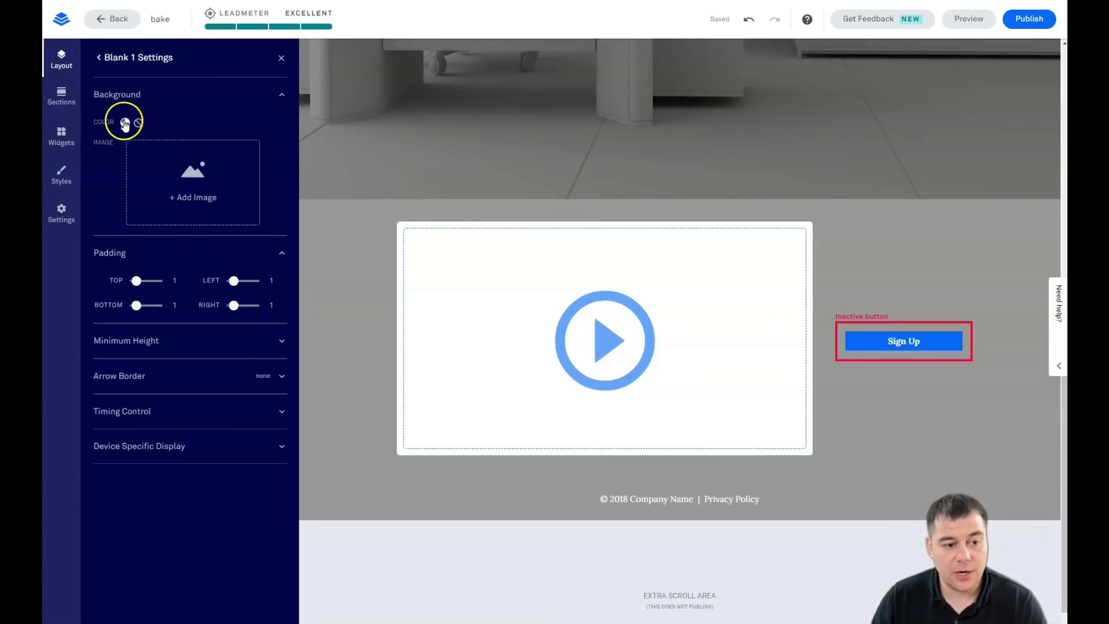
click(281, 342)
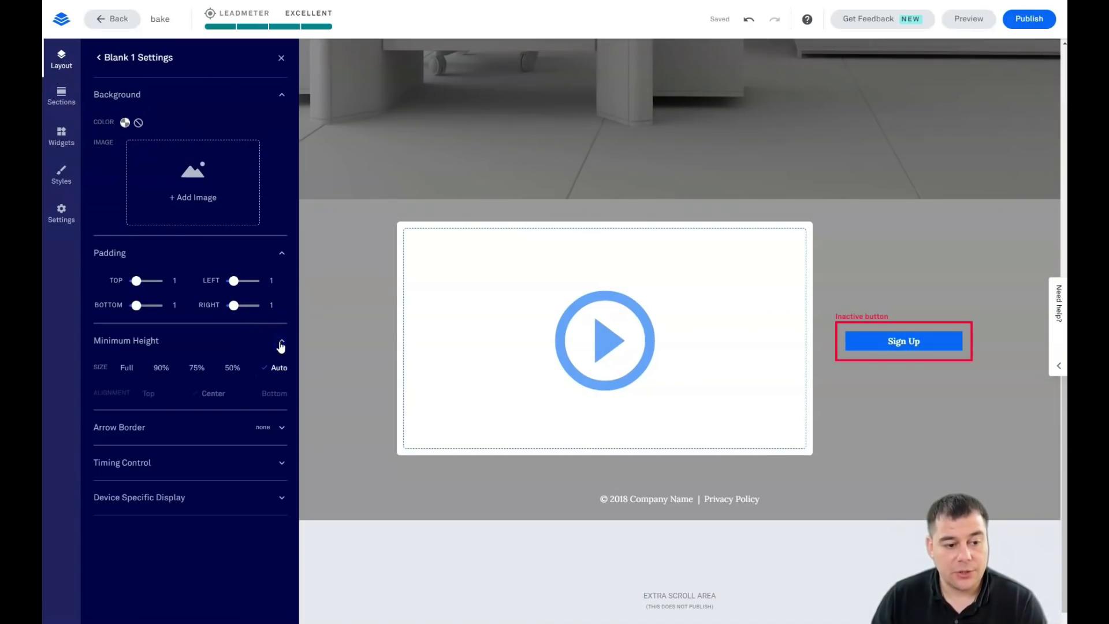
click(220, 368)
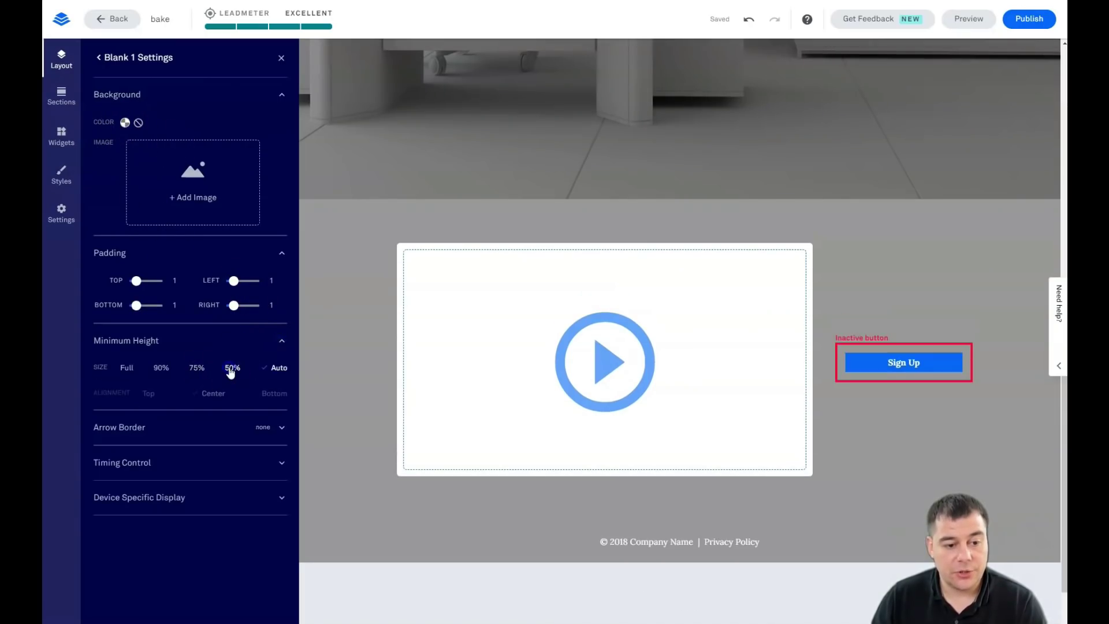
click(198, 368)
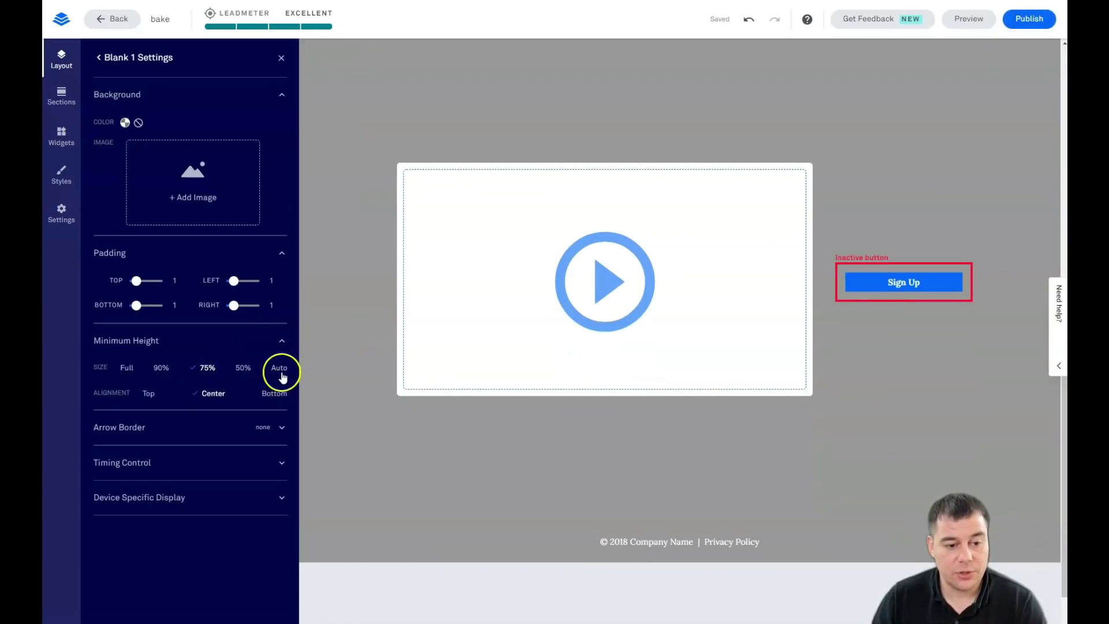
click(280, 370)
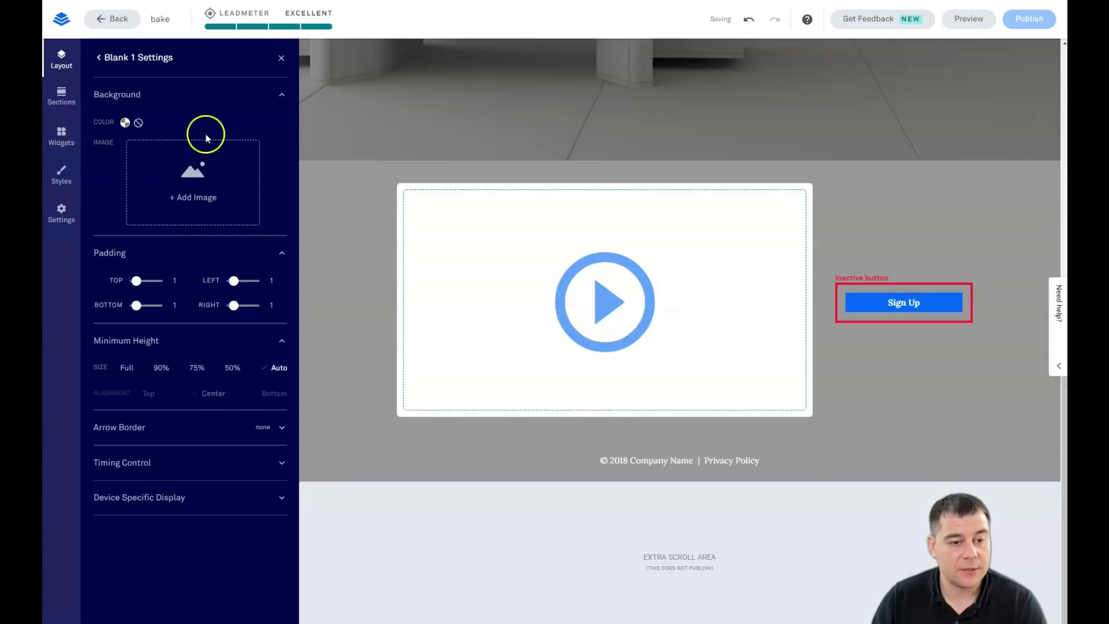
click(282, 98)
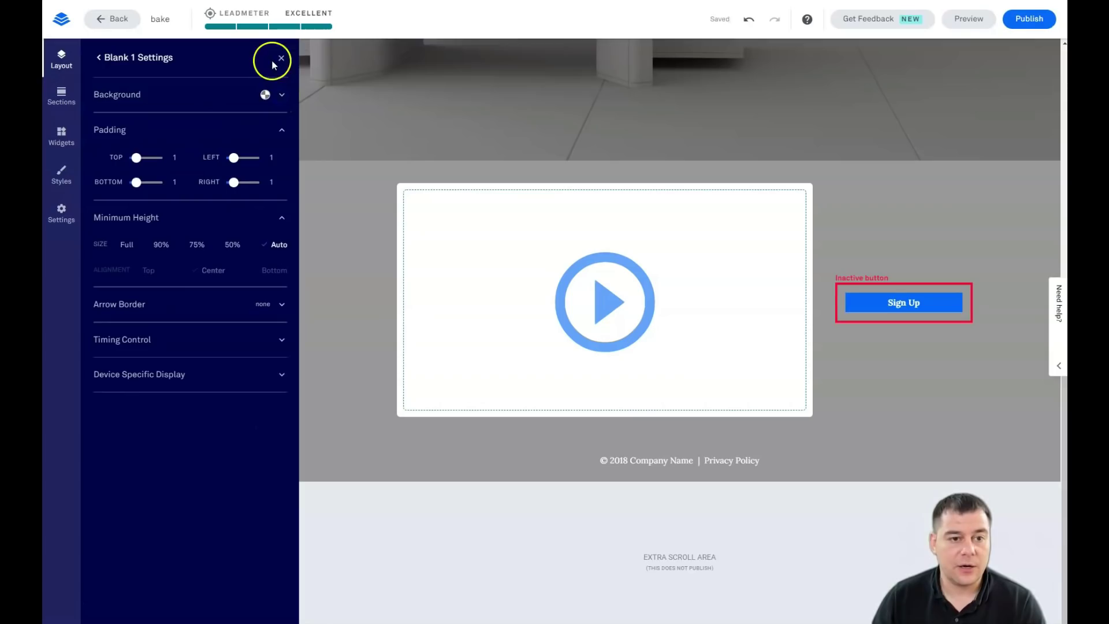
click(281, 59)
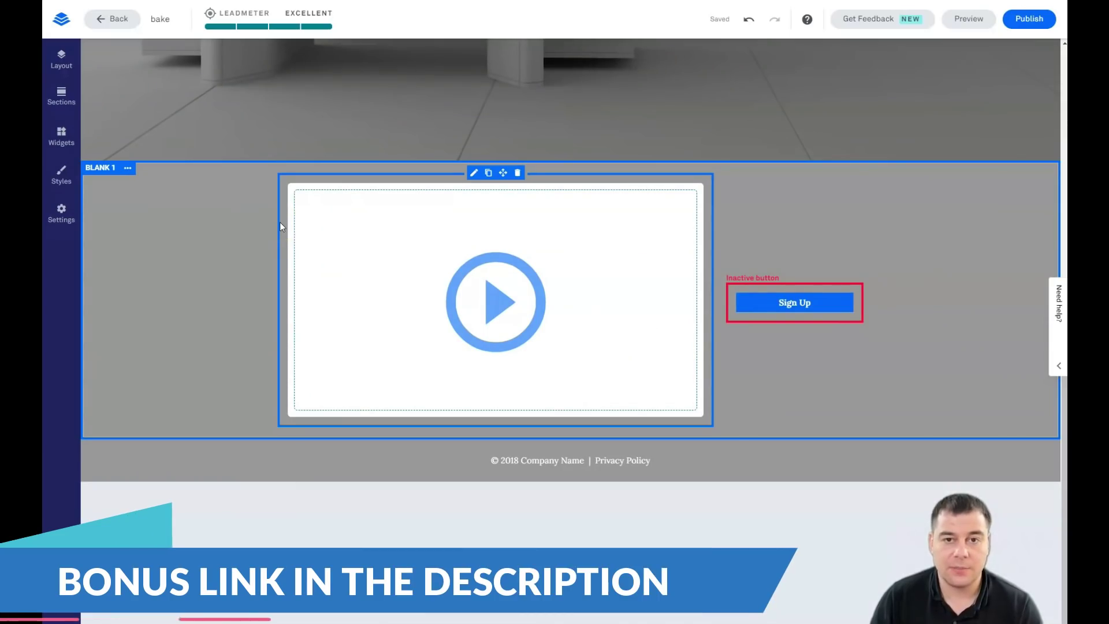
Clear the page background colour and replace it with custom dark red 751010 at an opacity of 51
click(181, 171)
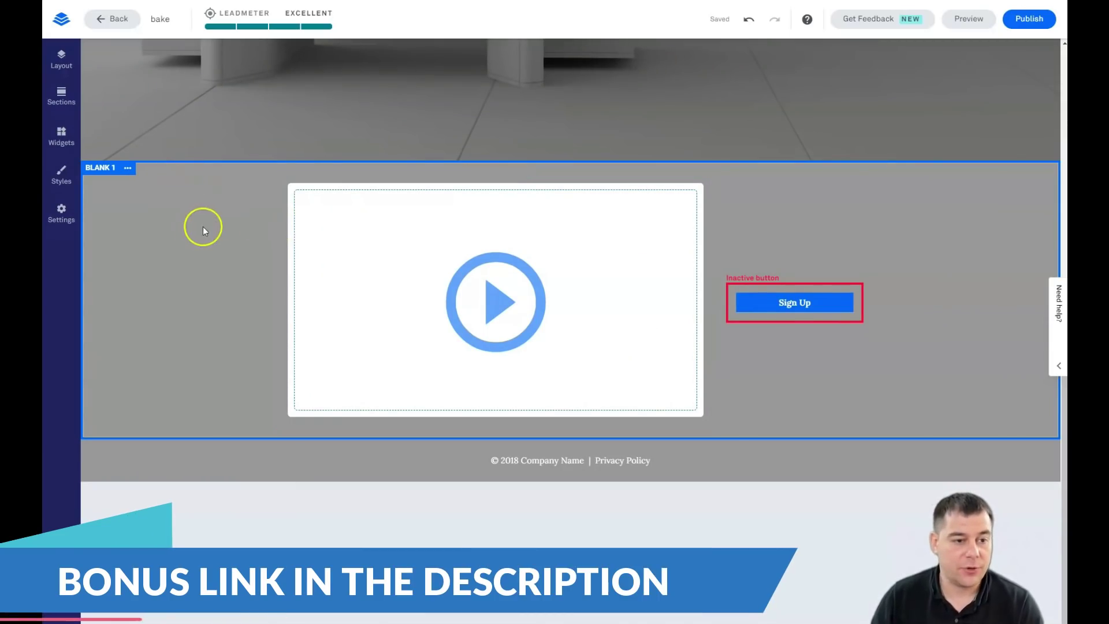
click(60, 177)
click(264, 131)
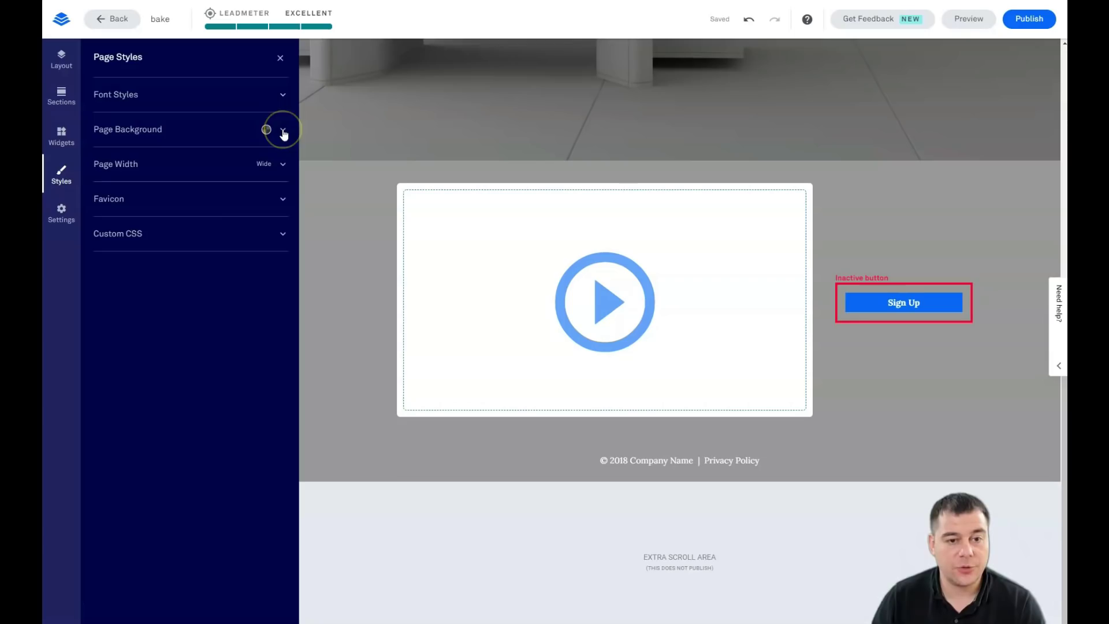
click(283, 131)
click(141, 158)
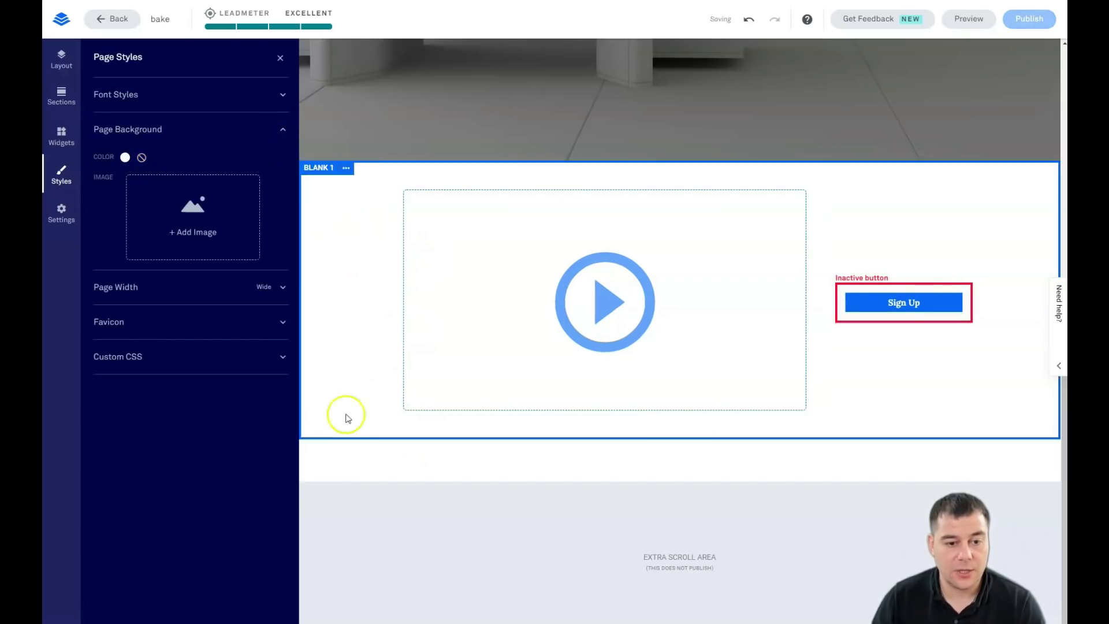
click(125, 157)
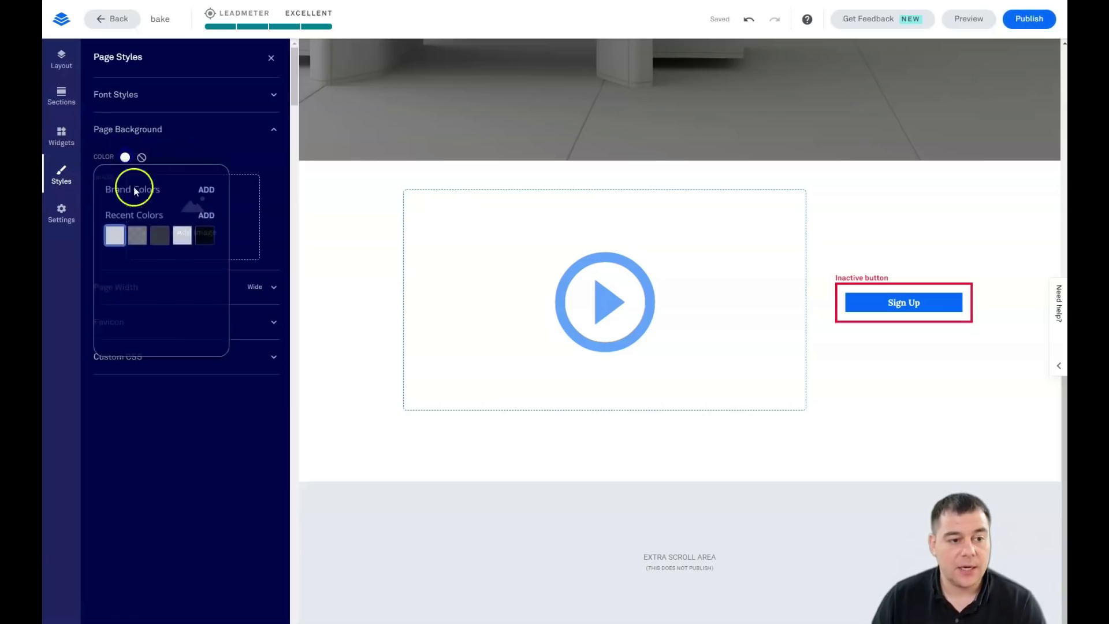
click(206, 216)
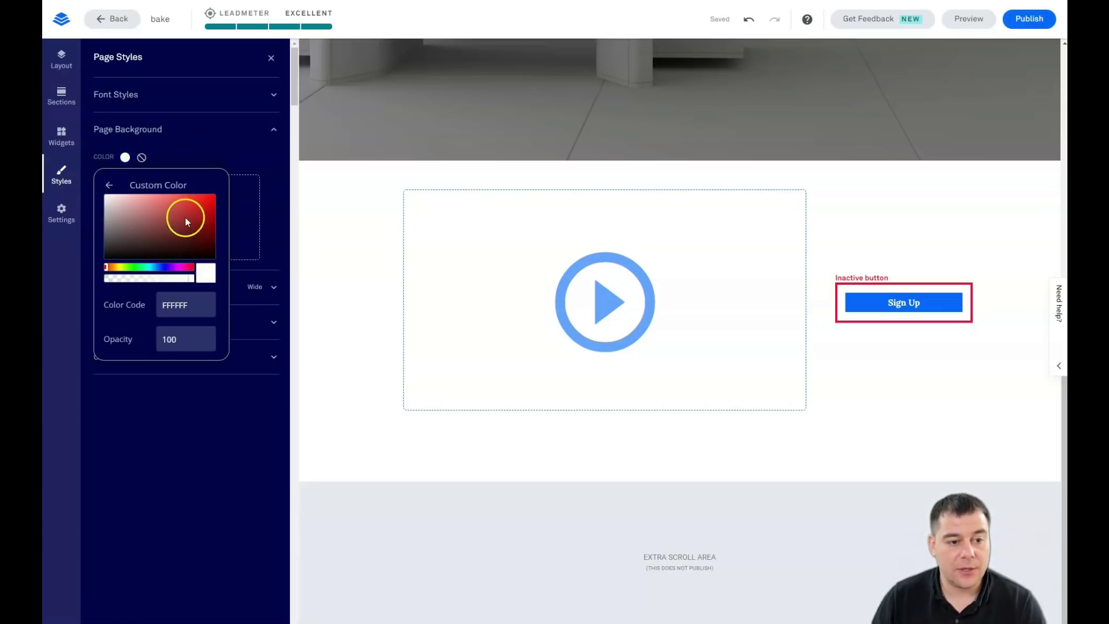
click(185, 220)
click(200, 229)
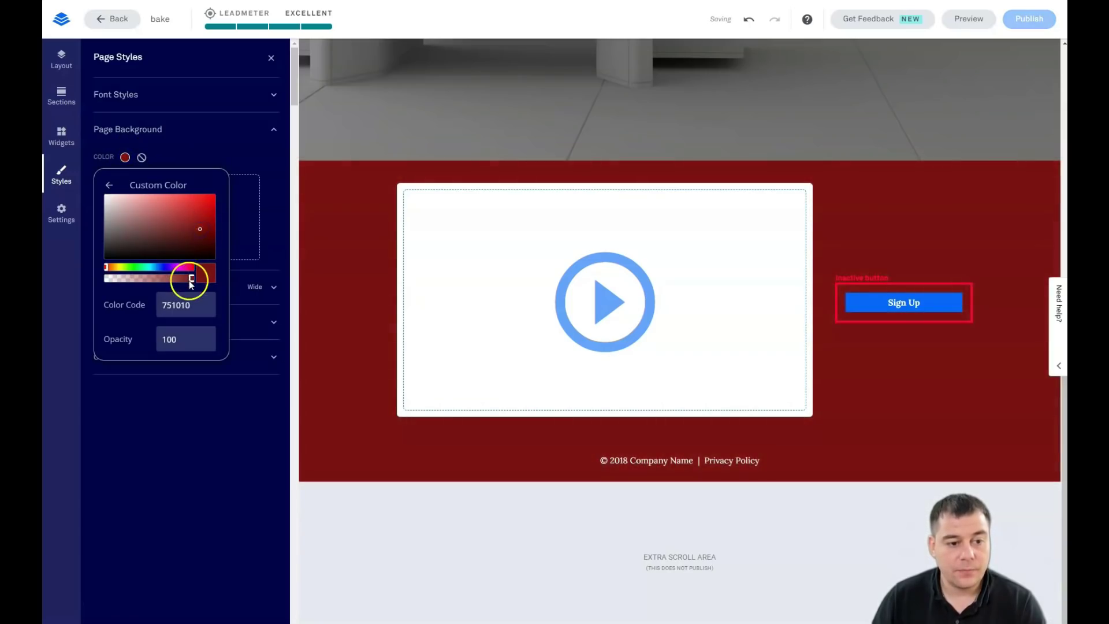
drag(156, 280, 150, 280)
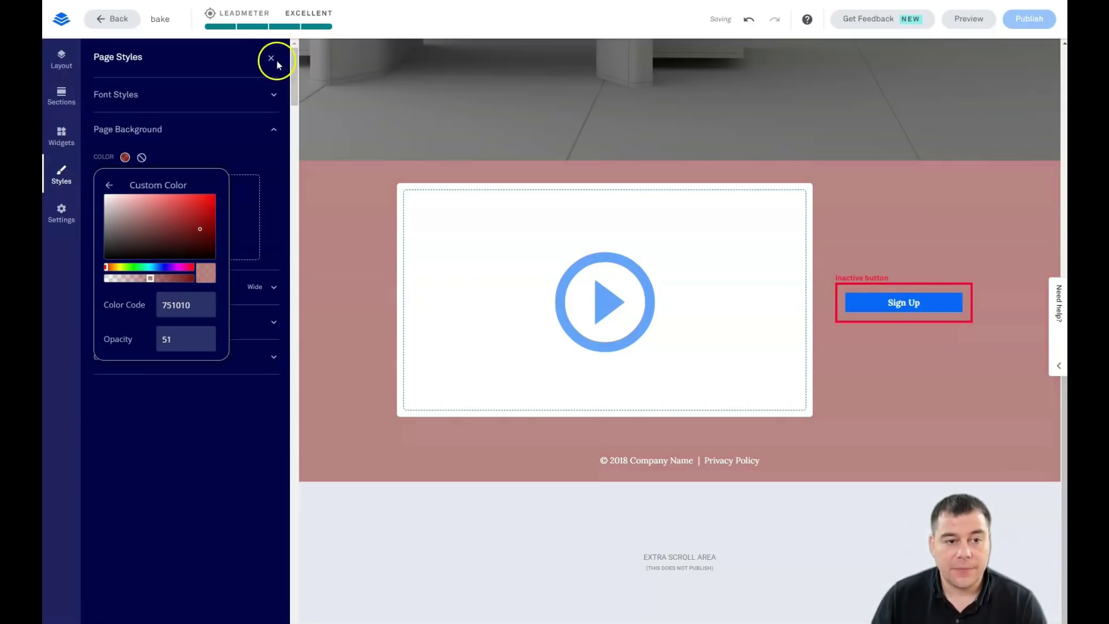
Change the page background's custom colour to near-black 121212, keeping opacity 51, and collapse the Page Background settings
click(106, 238)
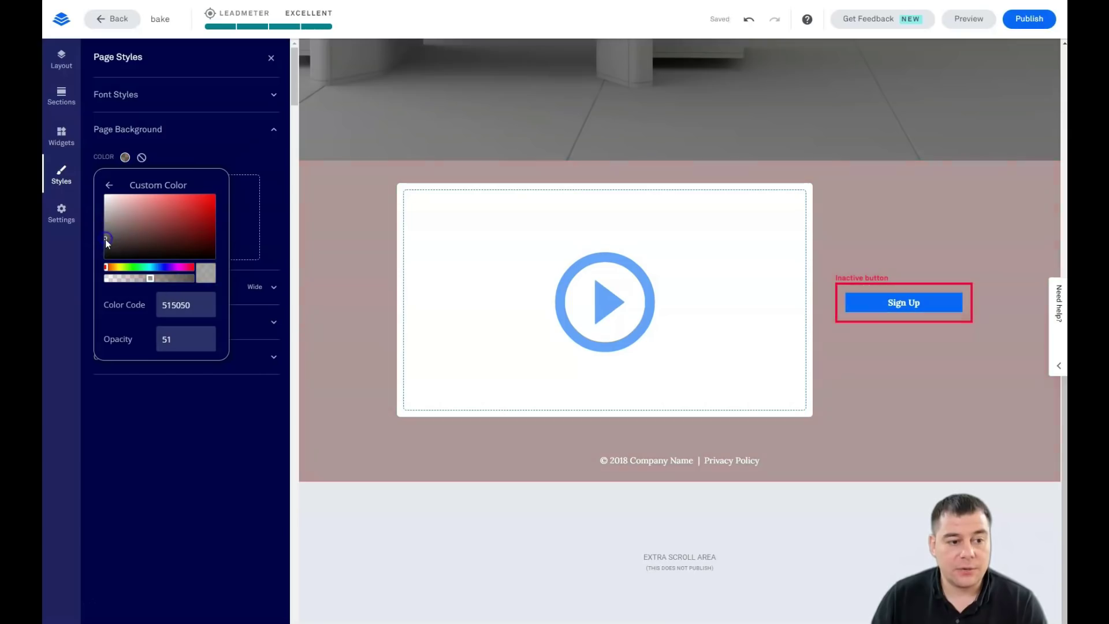
click(105, 247)
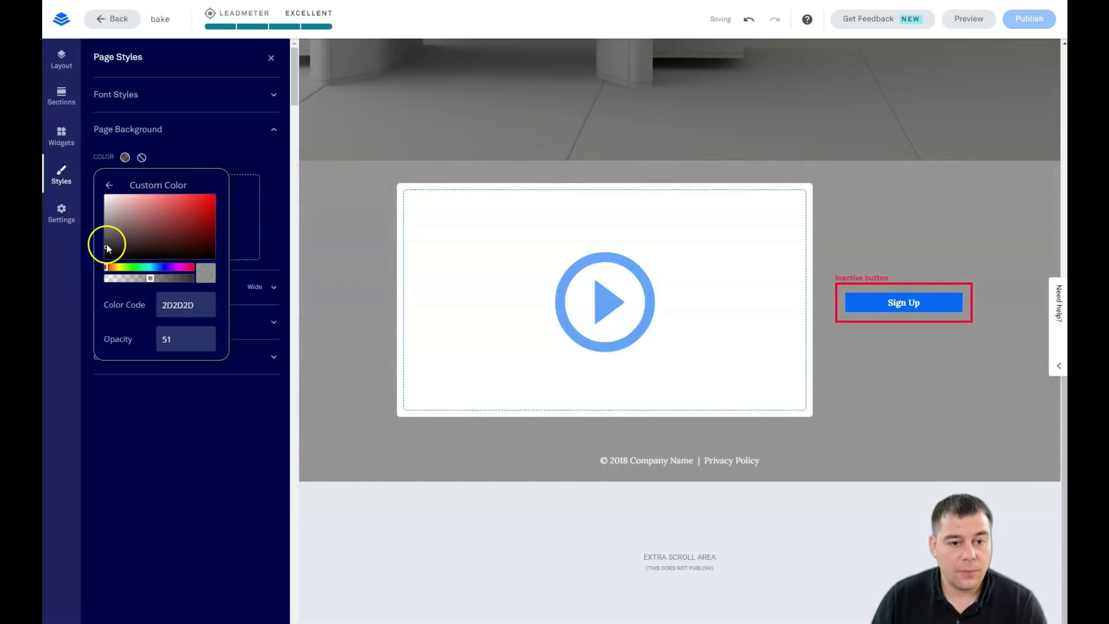
click(106, 254)
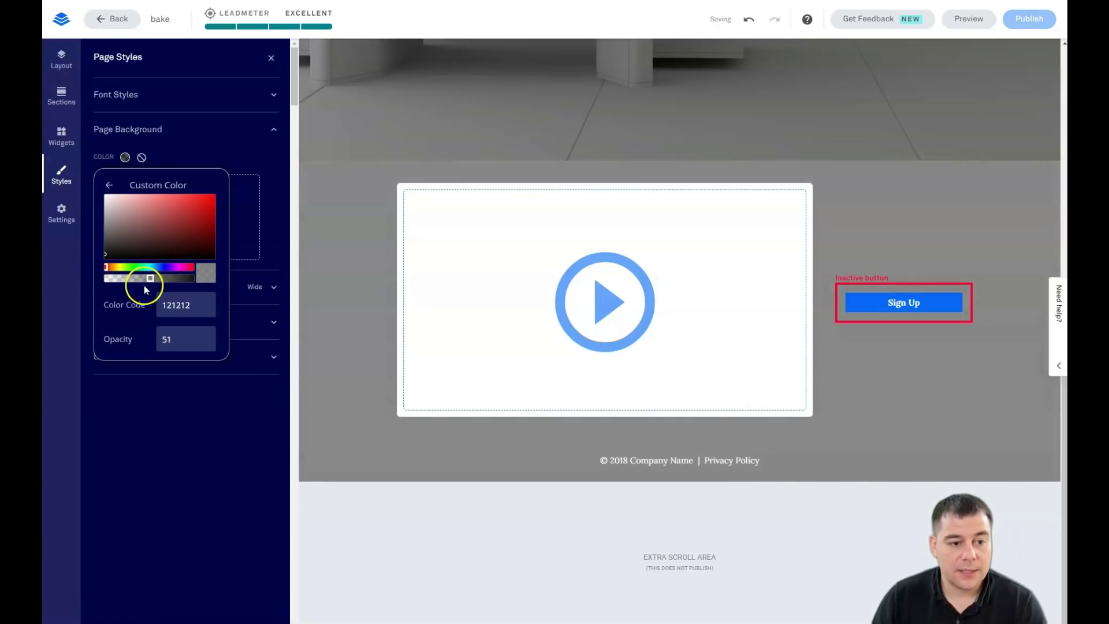
click(268, 146)
click(282, 130)
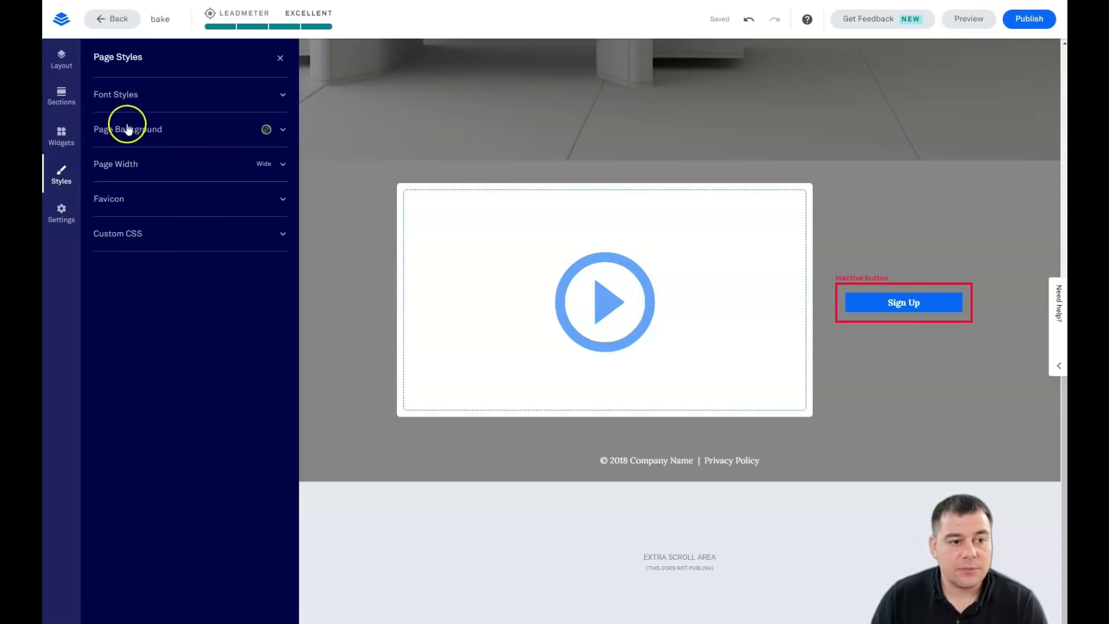
Open the page's Font Styles and look over the page's headline and text from the hero to the footer
click(281, 94)
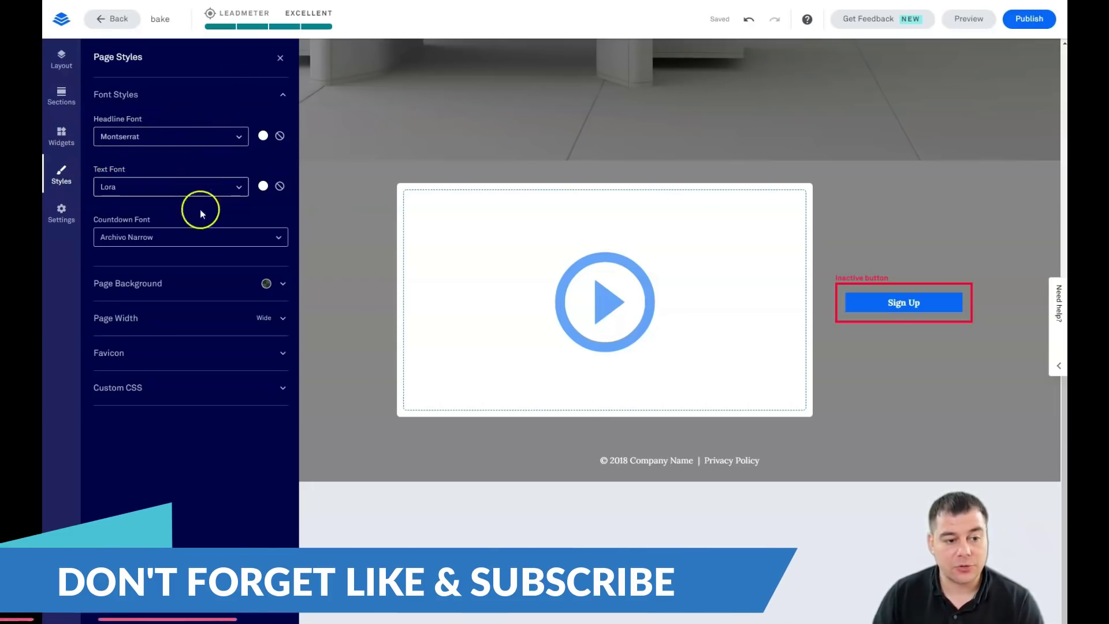
scroll(389, 255, up, 10)
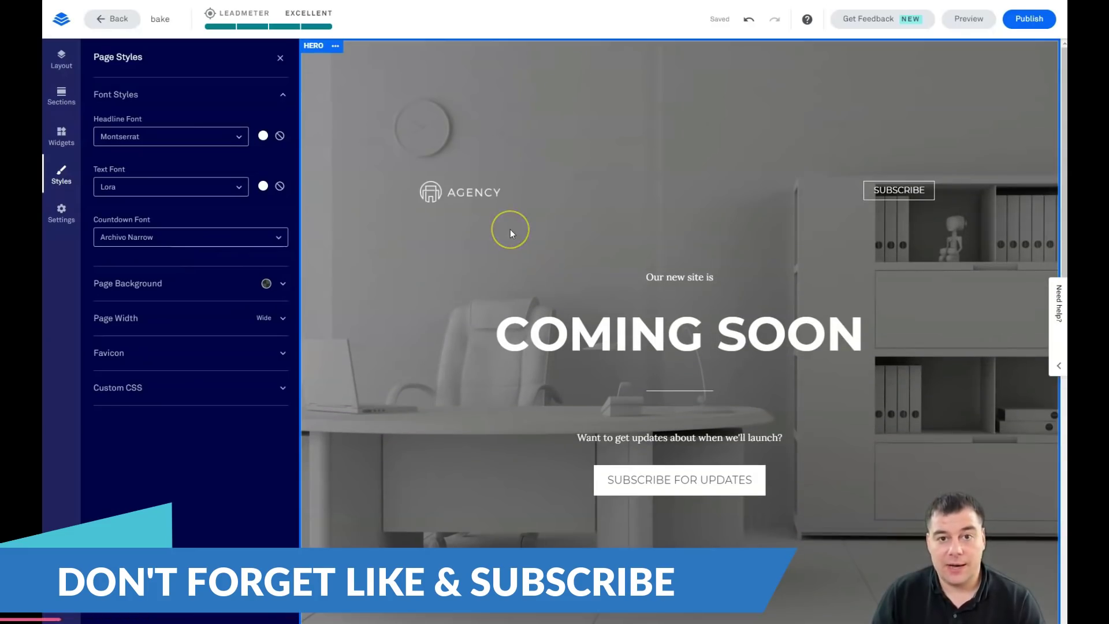
scroll(511, 230, down, 5)
scroll(511, 231, down, 4)
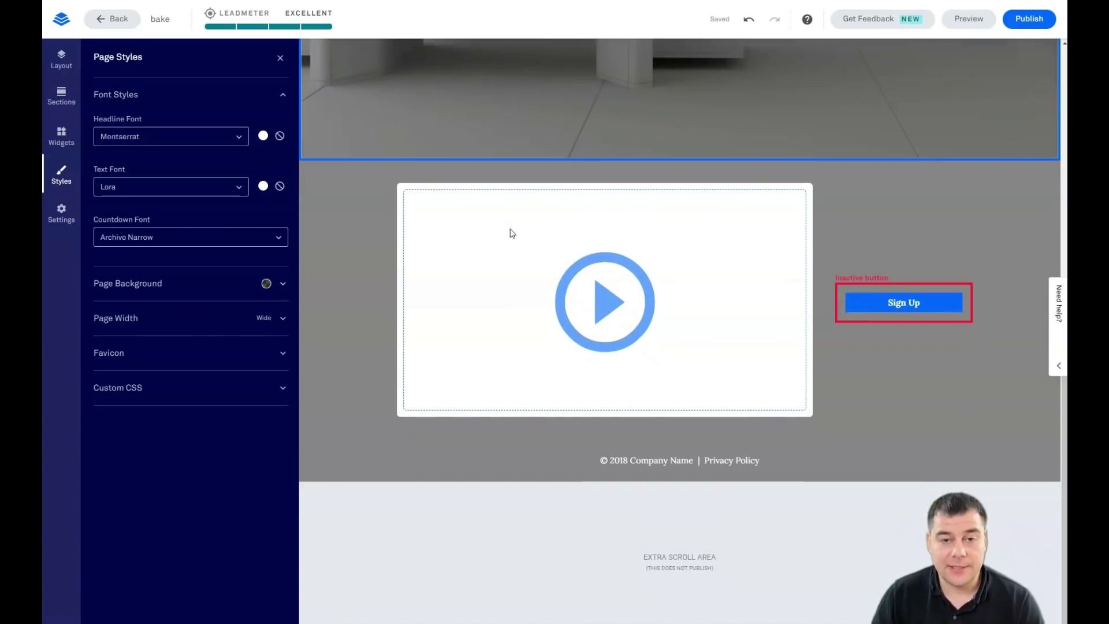
scroll(501, 208, up, 10)
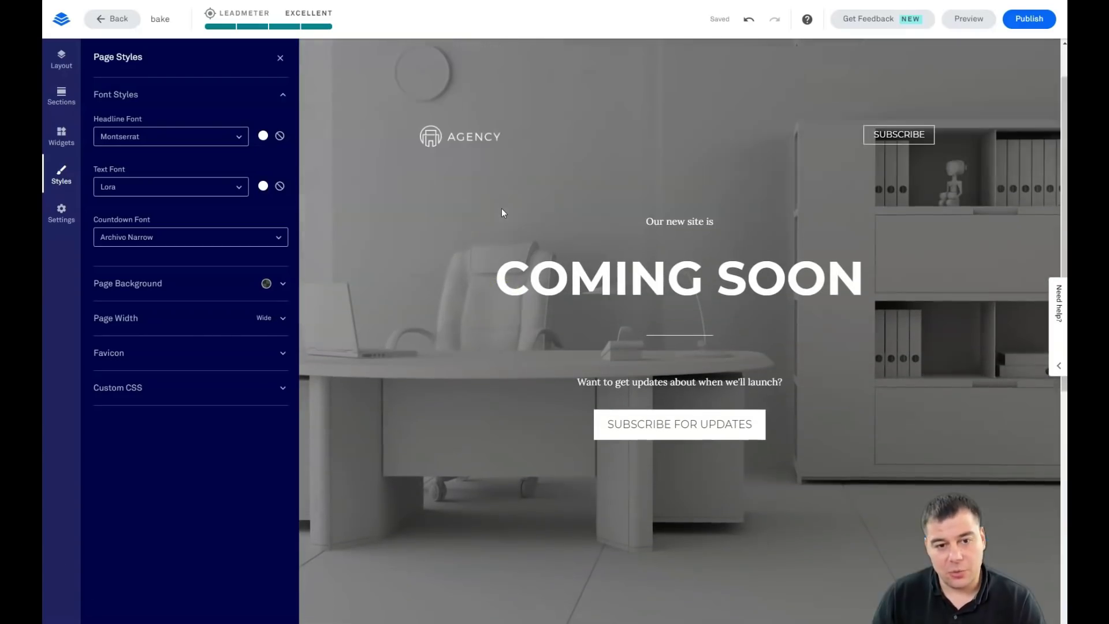
Set the COMING SOON headline's size to 5 and its spacing to 5, trying italic on it
click(658, 294)
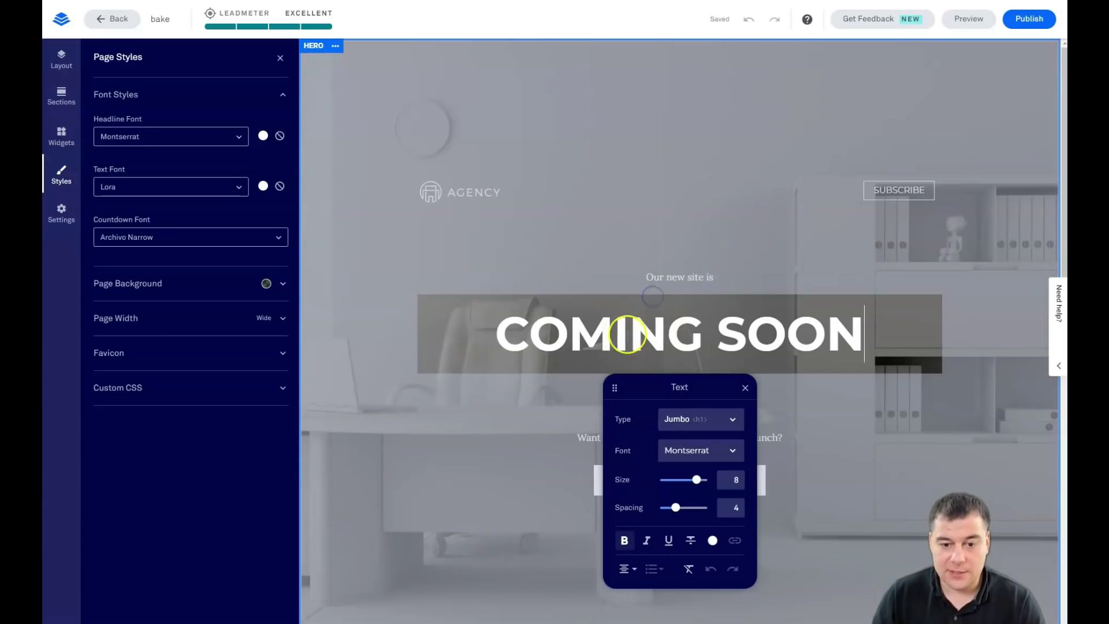
drag(527, 325, 911, 352)
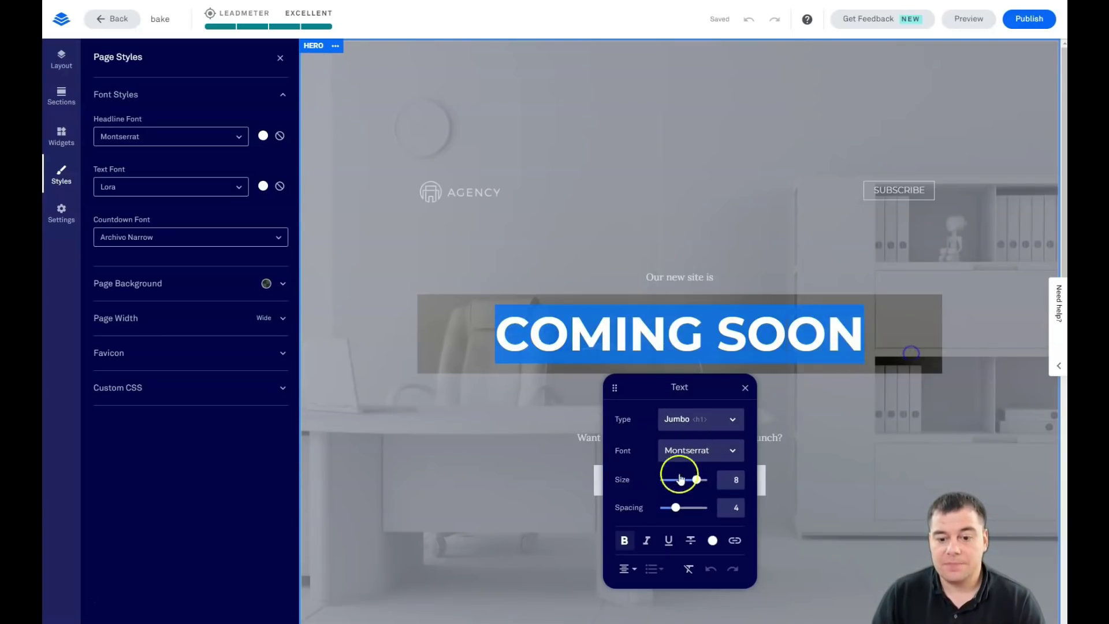
drag(696, 482, 681, 514)
click(646, 540)
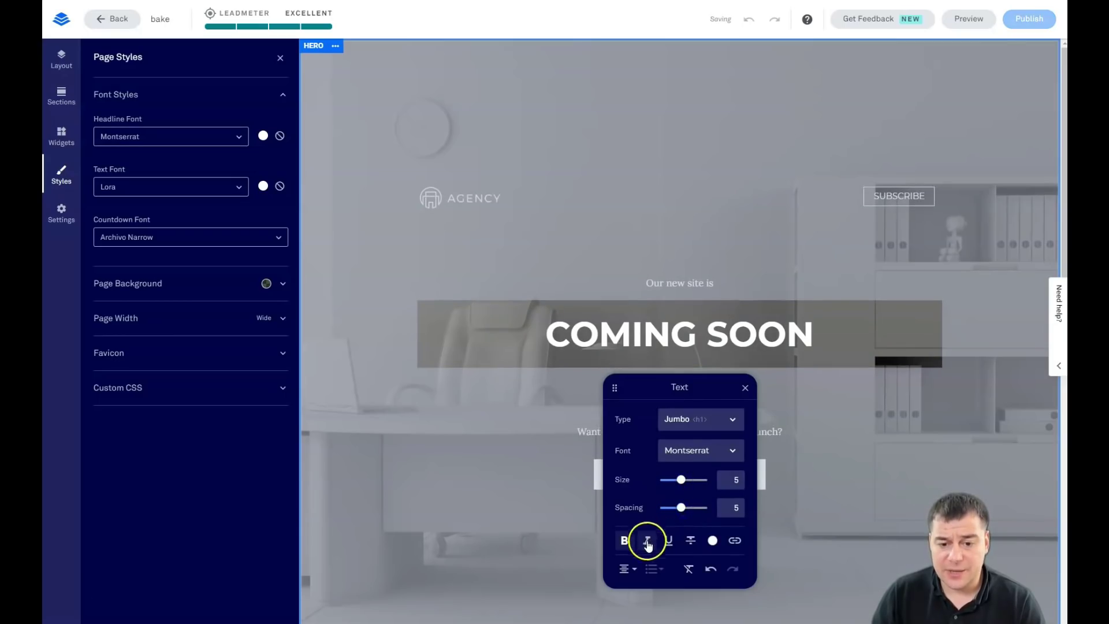
click(654, 546)
Try a dark grey recent colour on the COMING SOON headline and restore its text colour to white
click(716, 544)
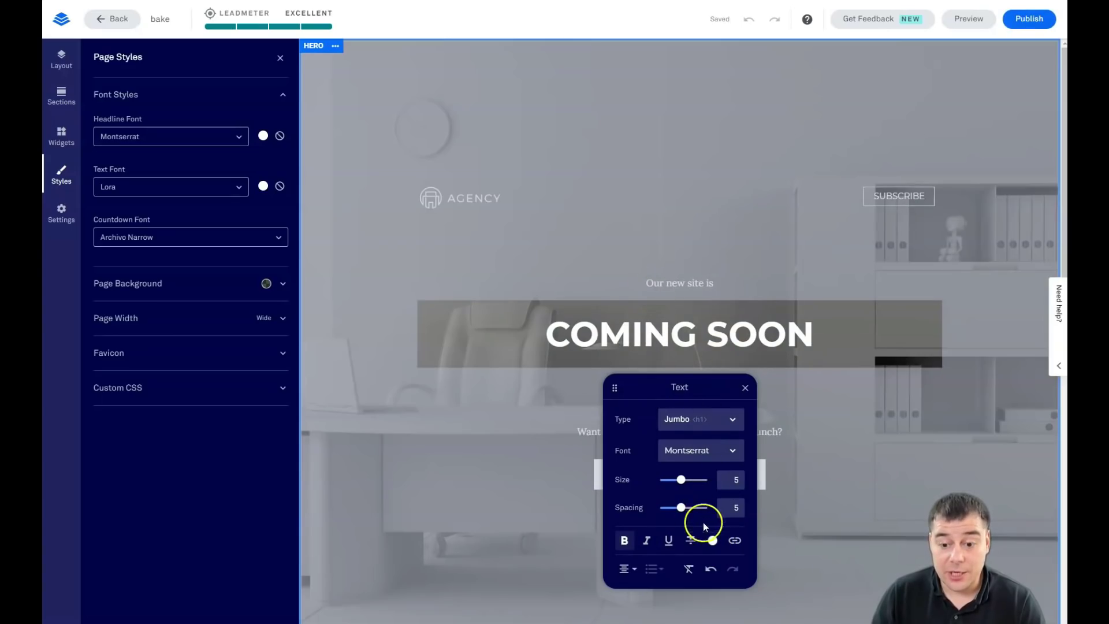
click(713, 541)
click(691, 469)
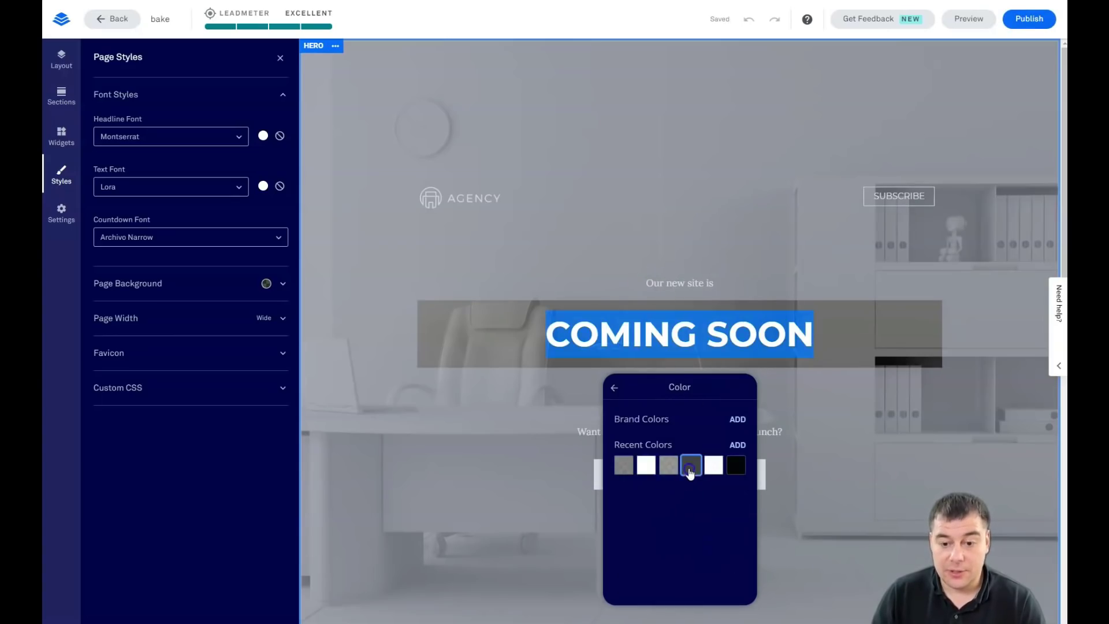
click(552, 498)
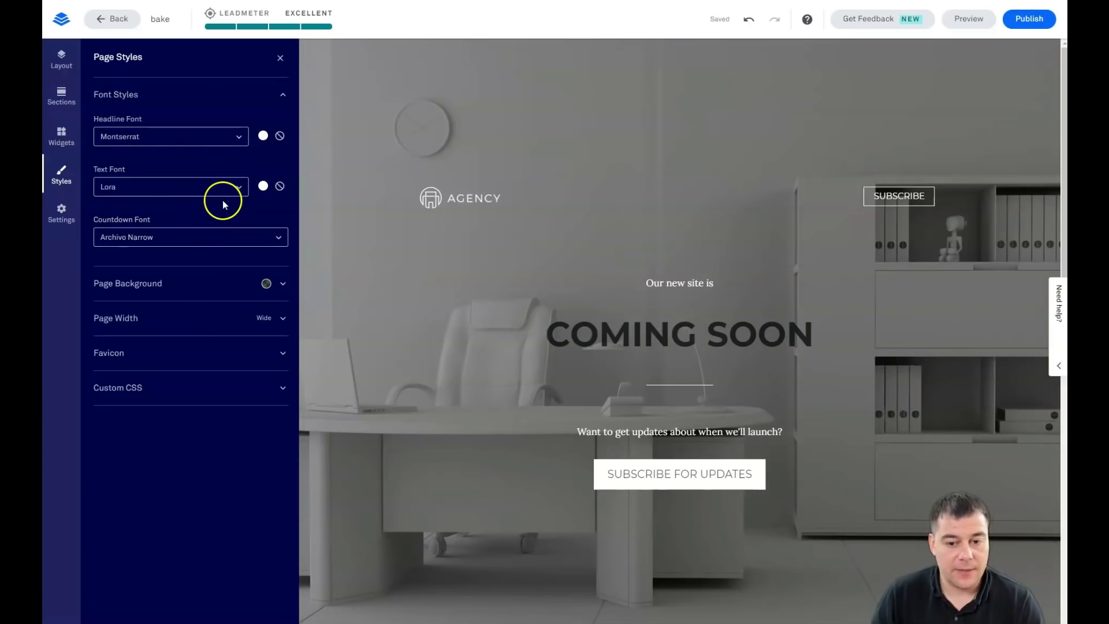
click(630, 333)
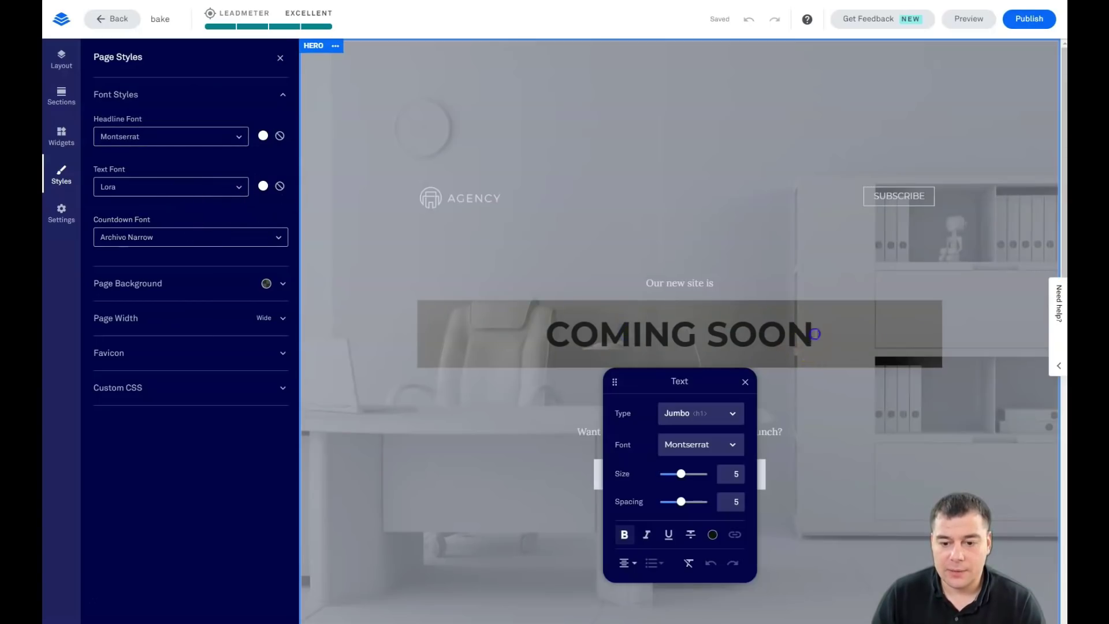
drag(815, 334, 525, 332)
click(713, 535)
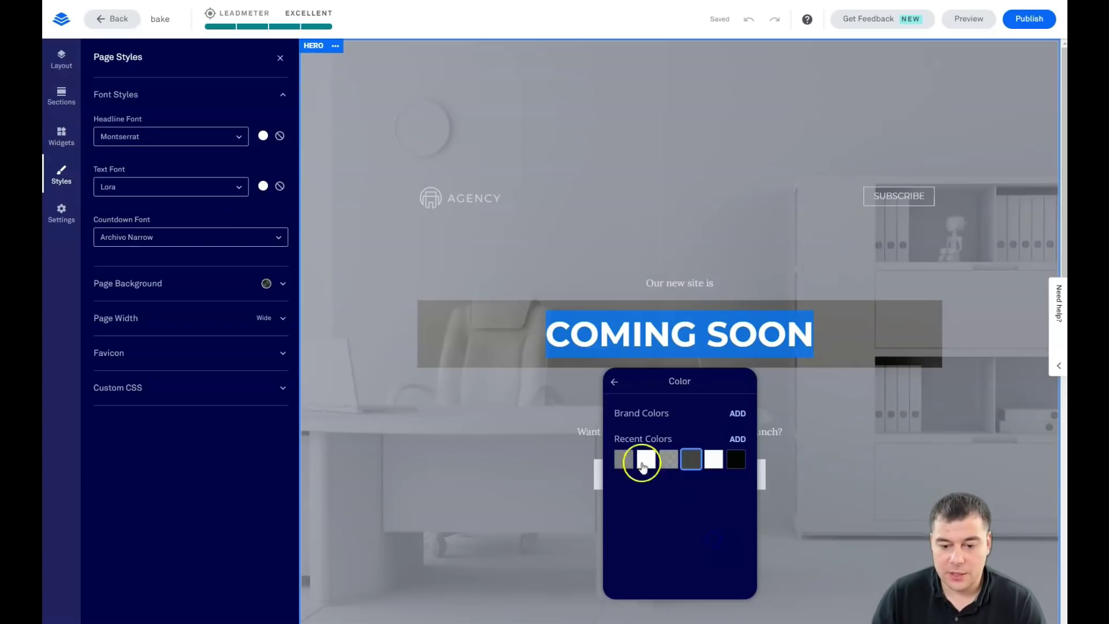
click(646, 459)
click(597, 224)
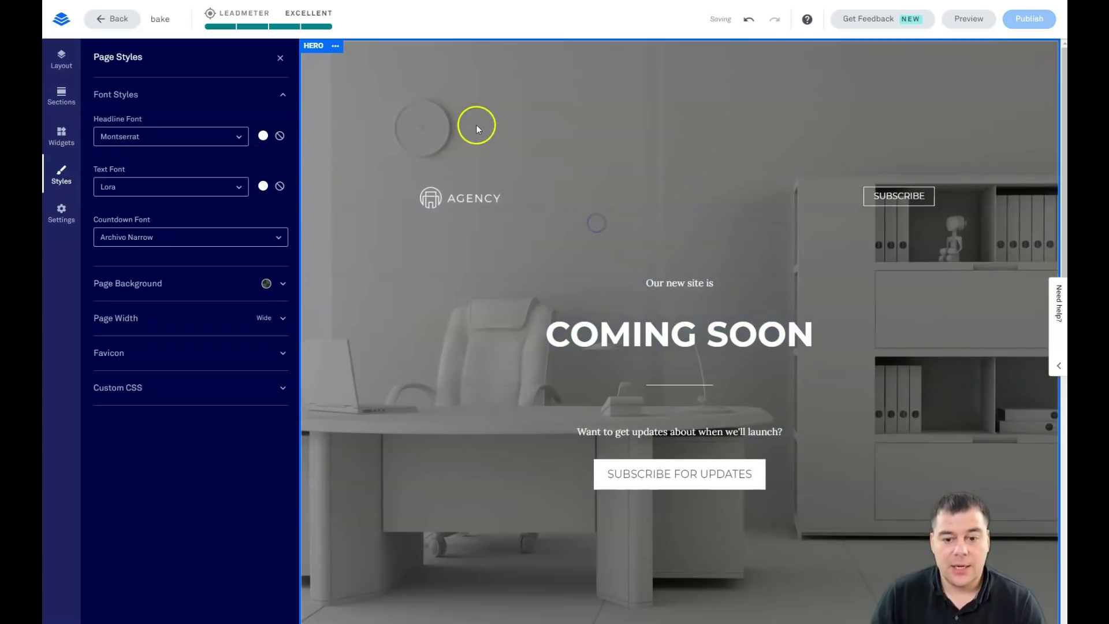
Replace the Hero section's background image with an uploaded barbershop photo of a bearded man
click(281, 59)
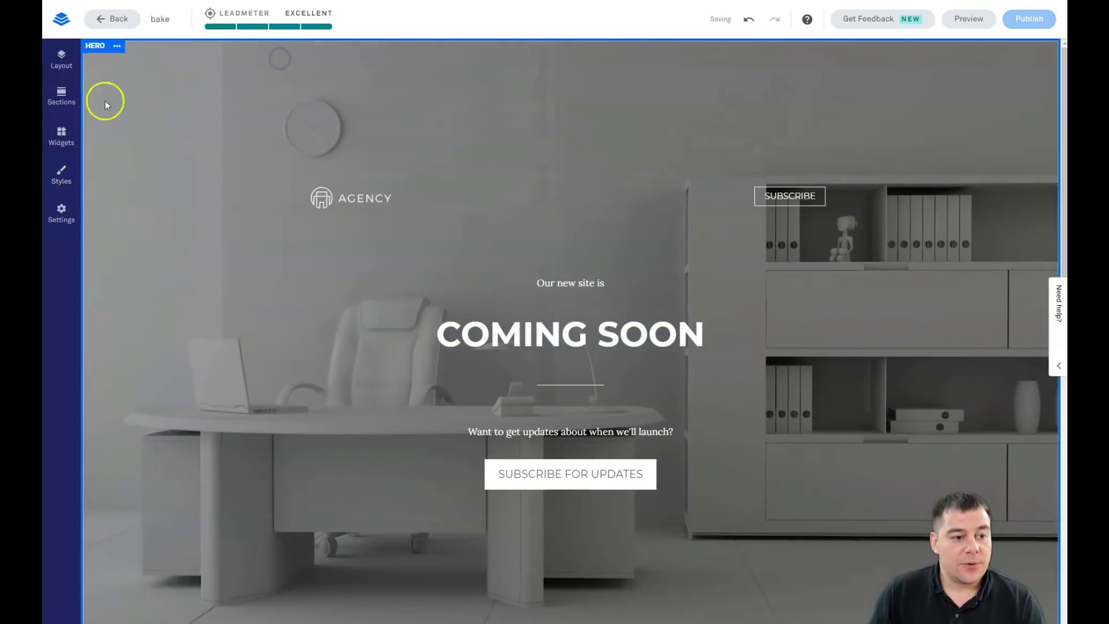
click(118, 46)
click(144, 52)
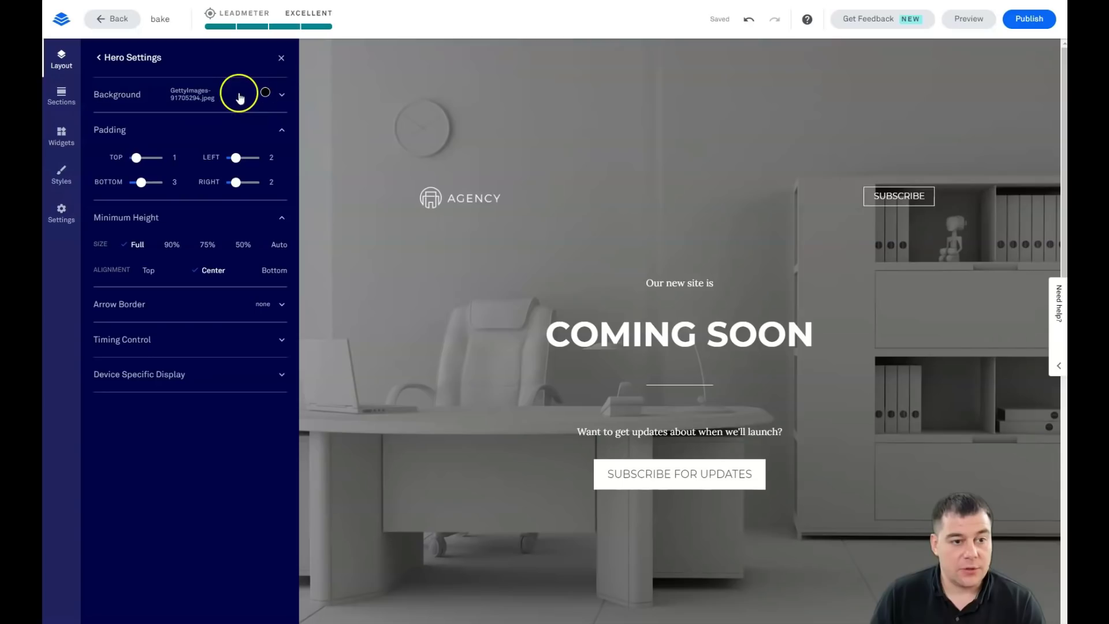
click(195, 98)
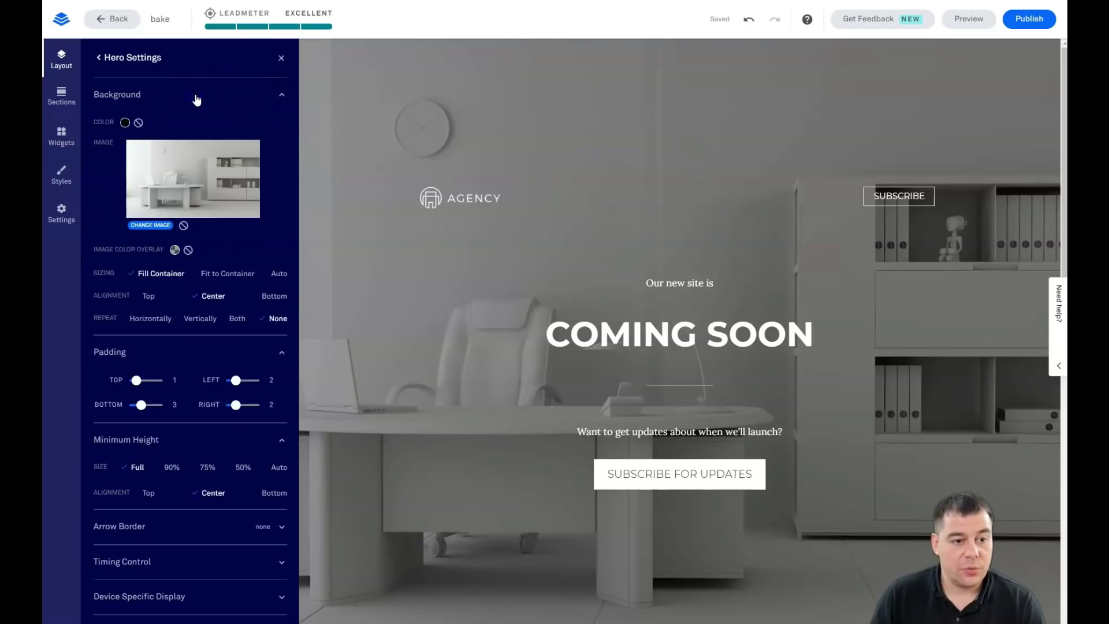
click(149, 226)
click(549, 224)
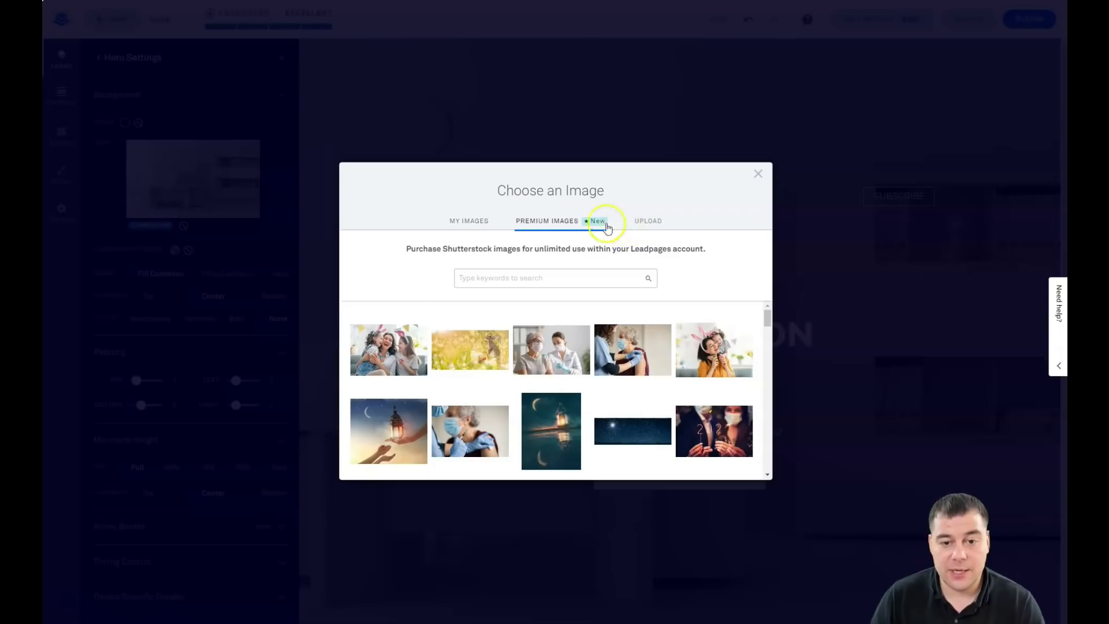
click(645, 223)
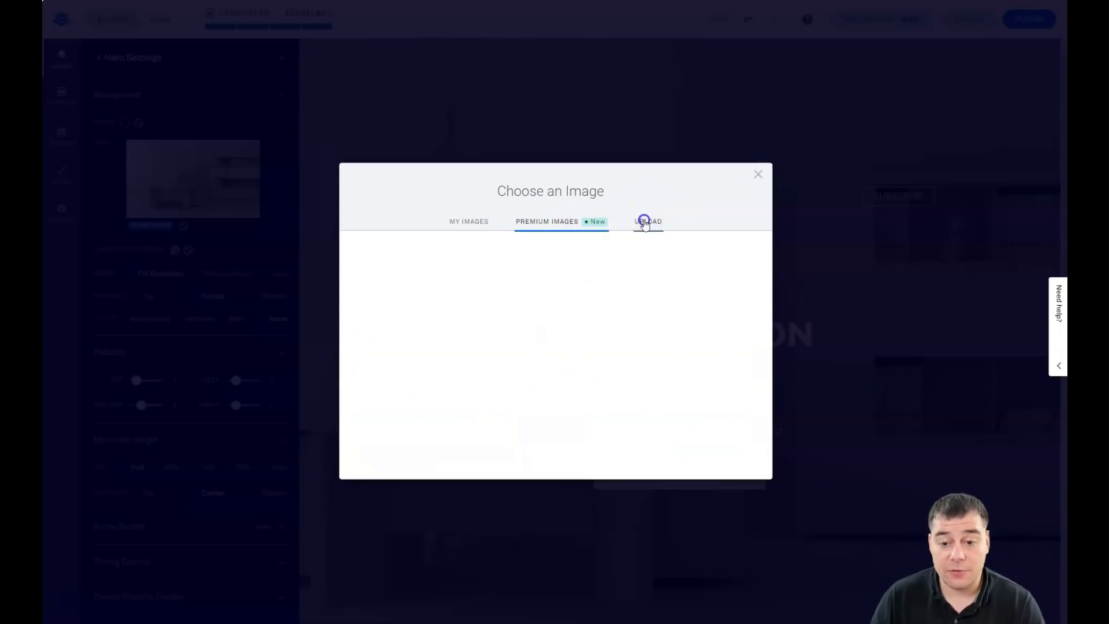
click(566, 392)
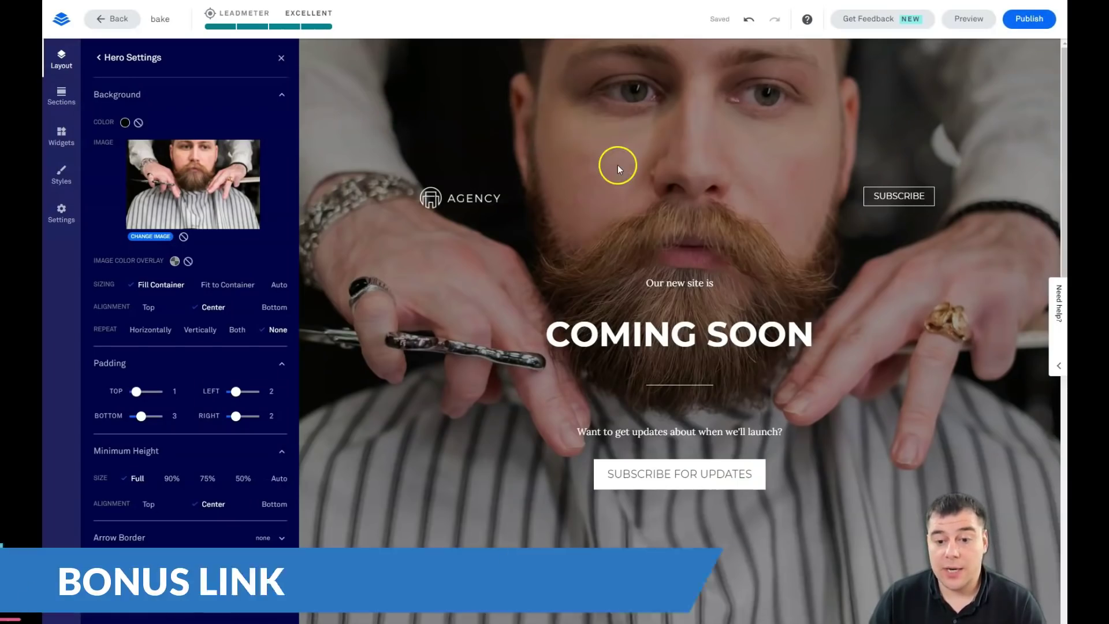
Examine the hero's logo, SUBSCRIBE button and text over the new background image
mouse_move(525, 179)
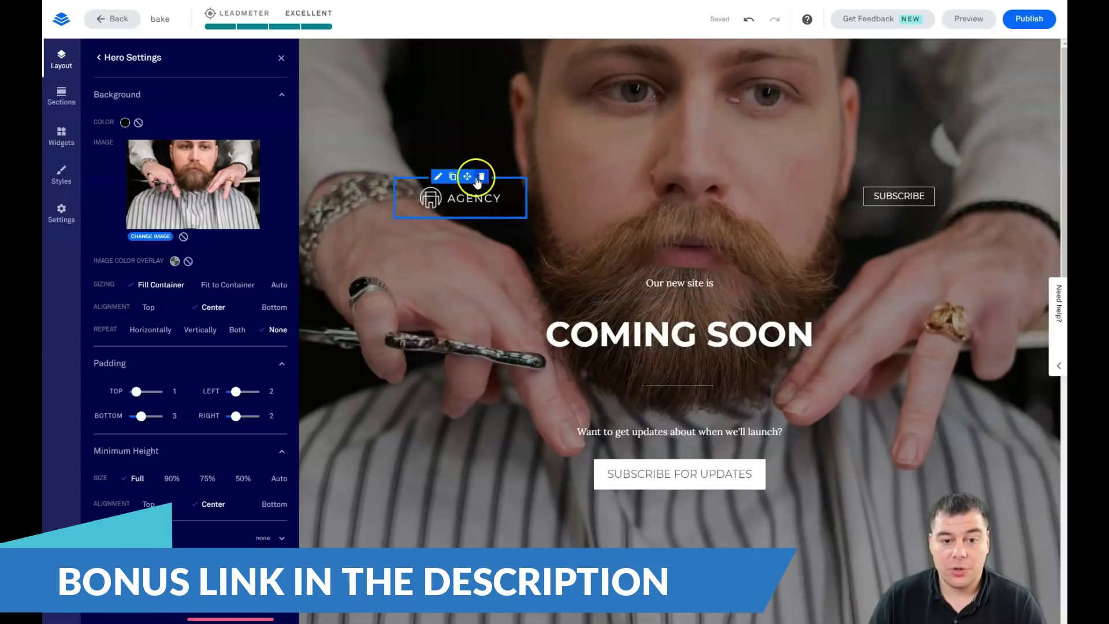
mouse_move(892, 179)
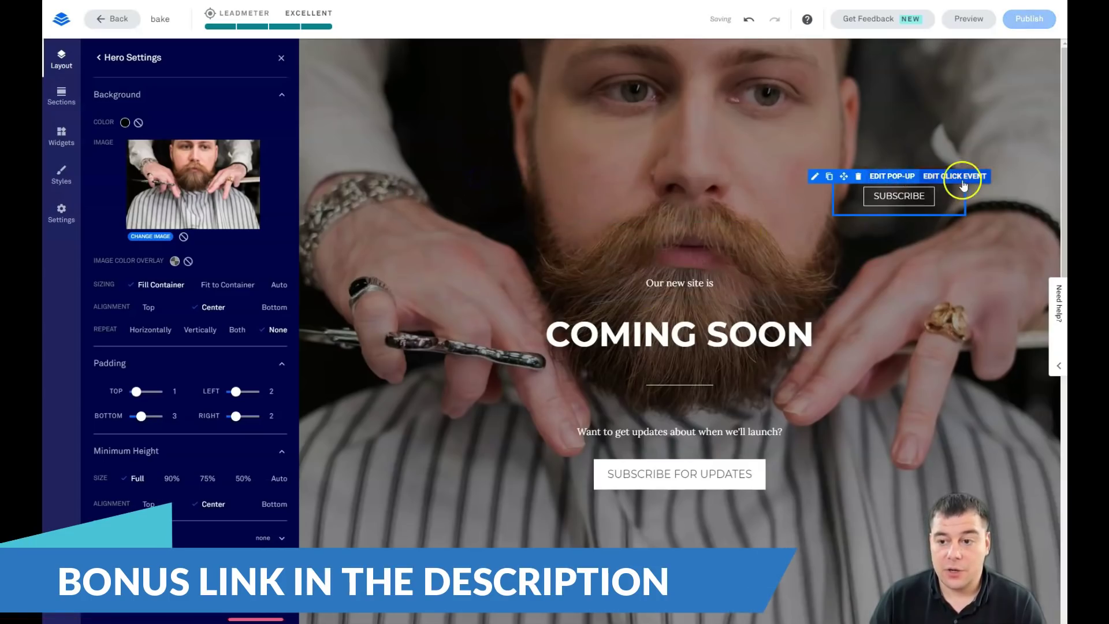
mouse_move(821, 314)
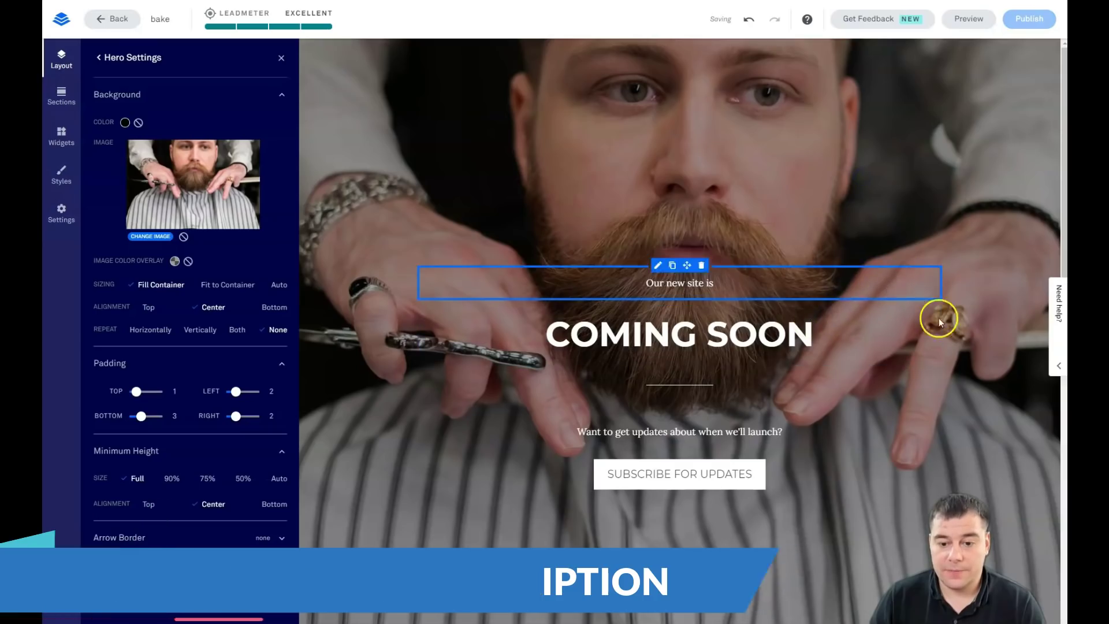
scroll(817, 314, down, 4)
scroll(816, 317, up, 4)
scroll(806, 312, down, 2)
scroll(806, 310, up, 3)
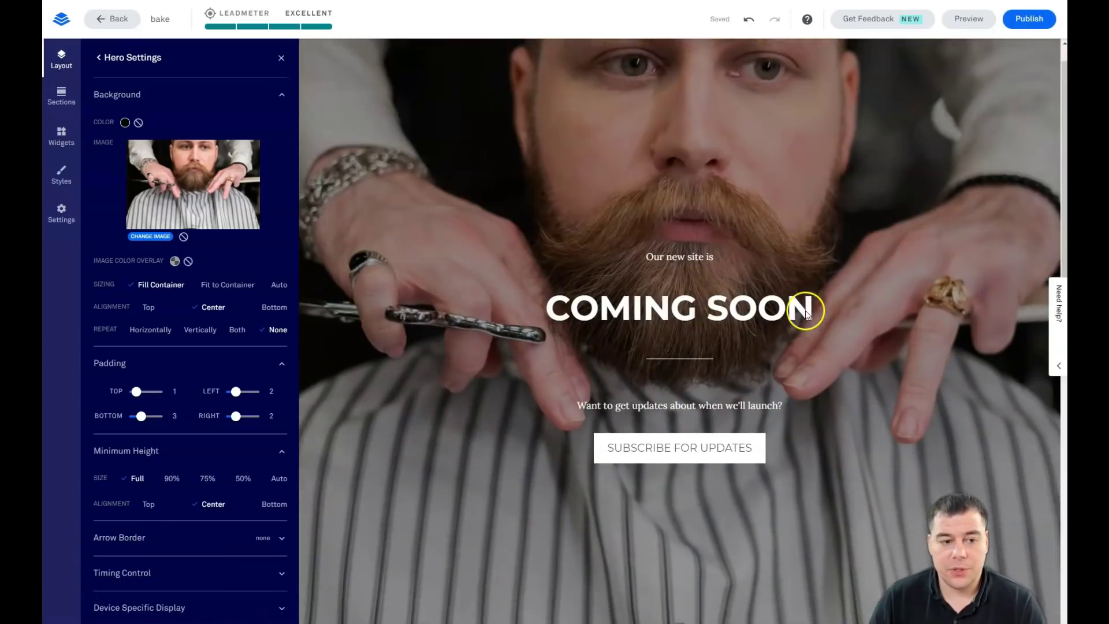
Clear the hero image's colour overlay and set a custom red overlay D44D4D at an opacity of 51
click(188, 262)
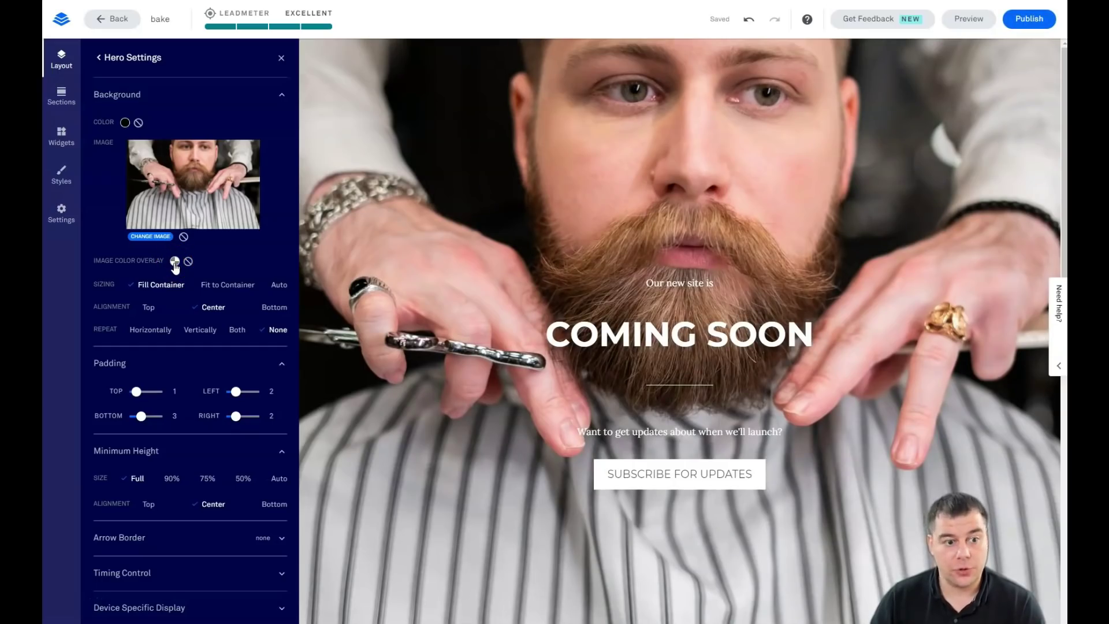
click(174, 262)
click(207, 323)
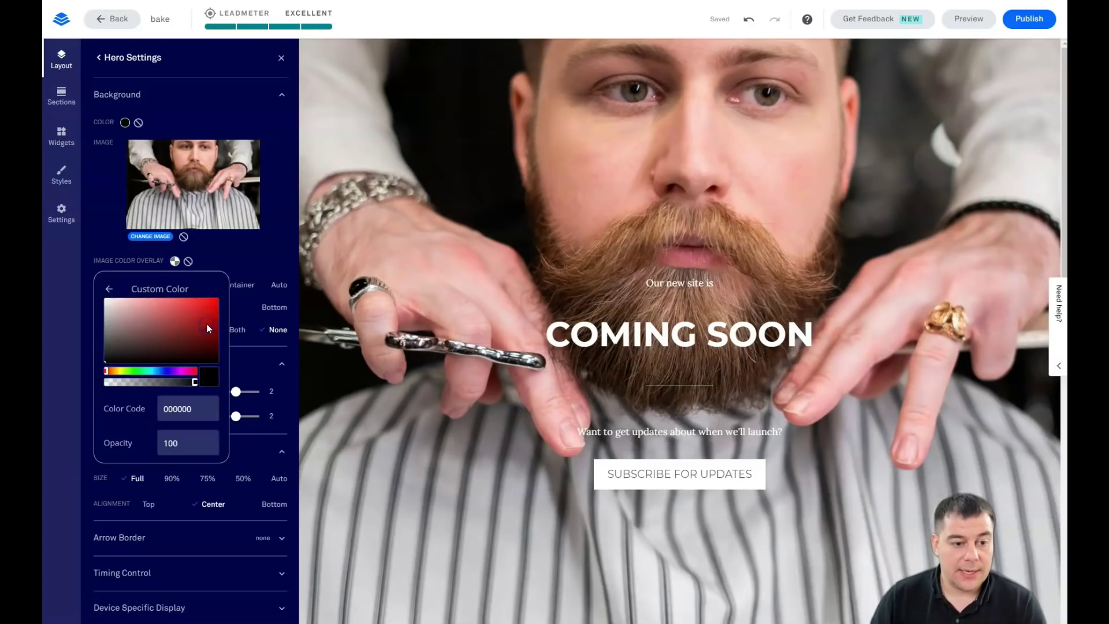
click(177, 310)
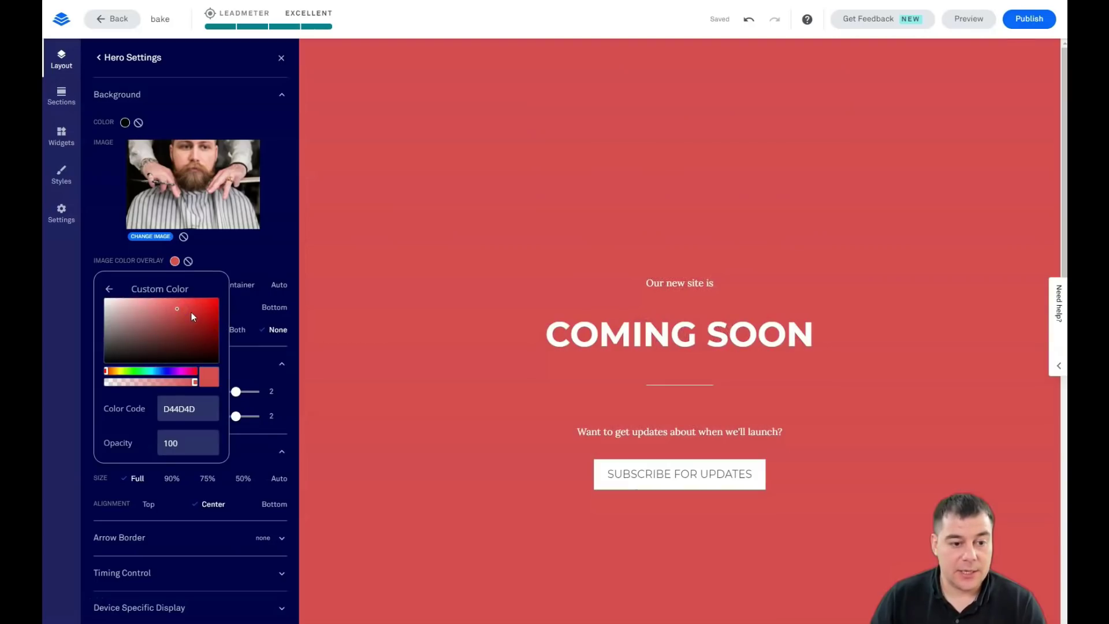
drag(195, 382, 152, 382)
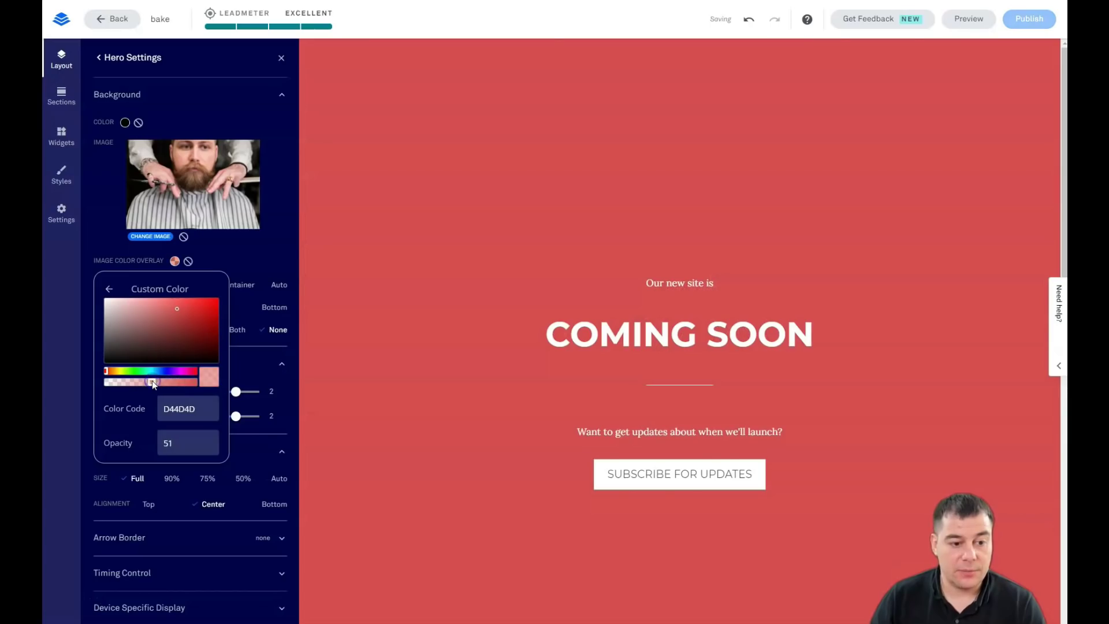
Set the hero image's colour overlay to dark grey 232323 at an opacity of 73, and close the Hero settings to review the page
drag(113, 327, 104, 354)
drag(151, 382, 144, 383)
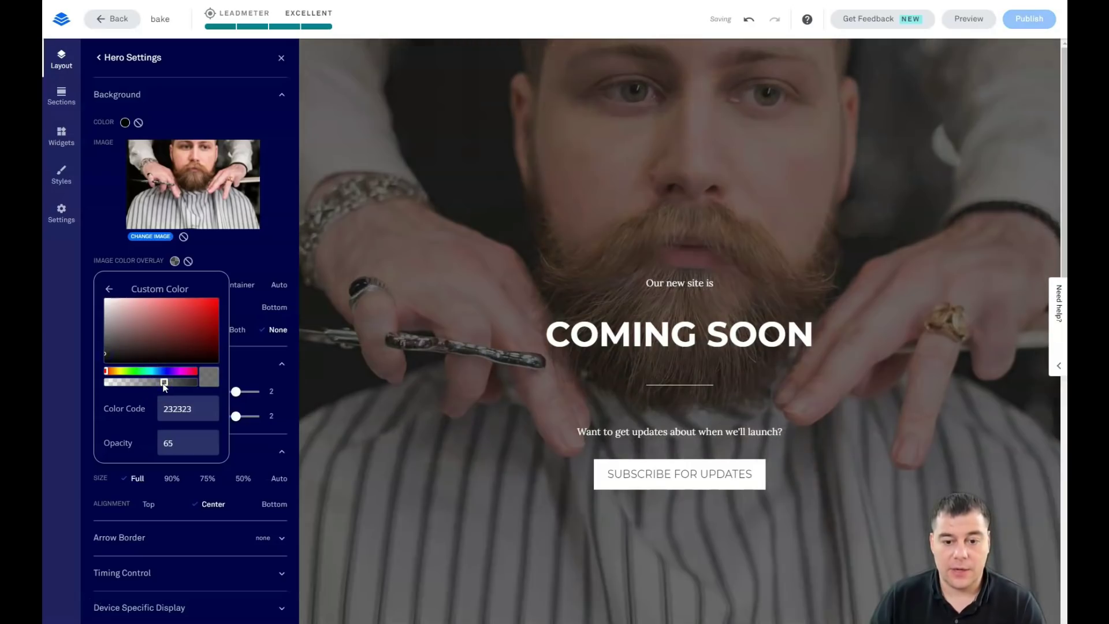
click(635, 206)
drag(185, 382, 172, 383)
click(453, 314)
click(688, 282)
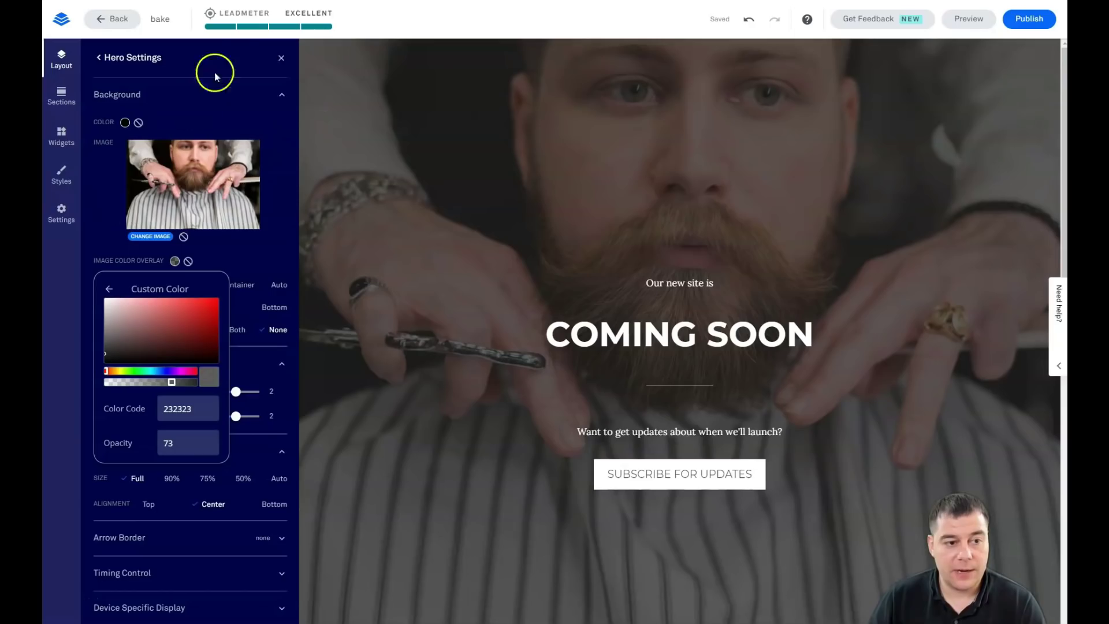
click(282, 58)
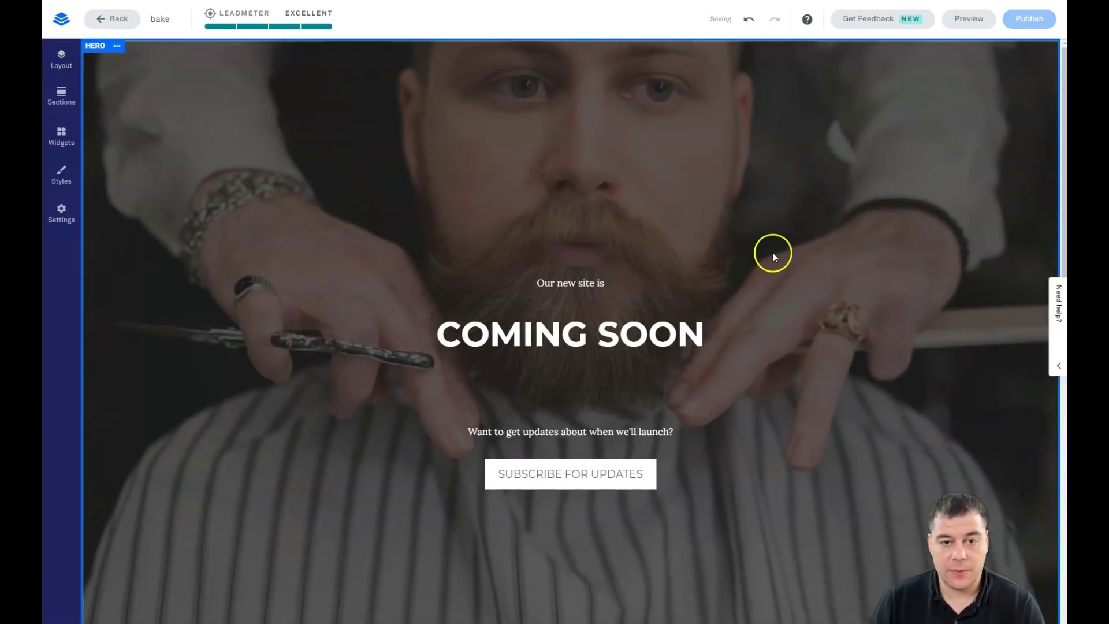
scroll(772, 251, down, 9)
scroll(767, 246, up, 7)
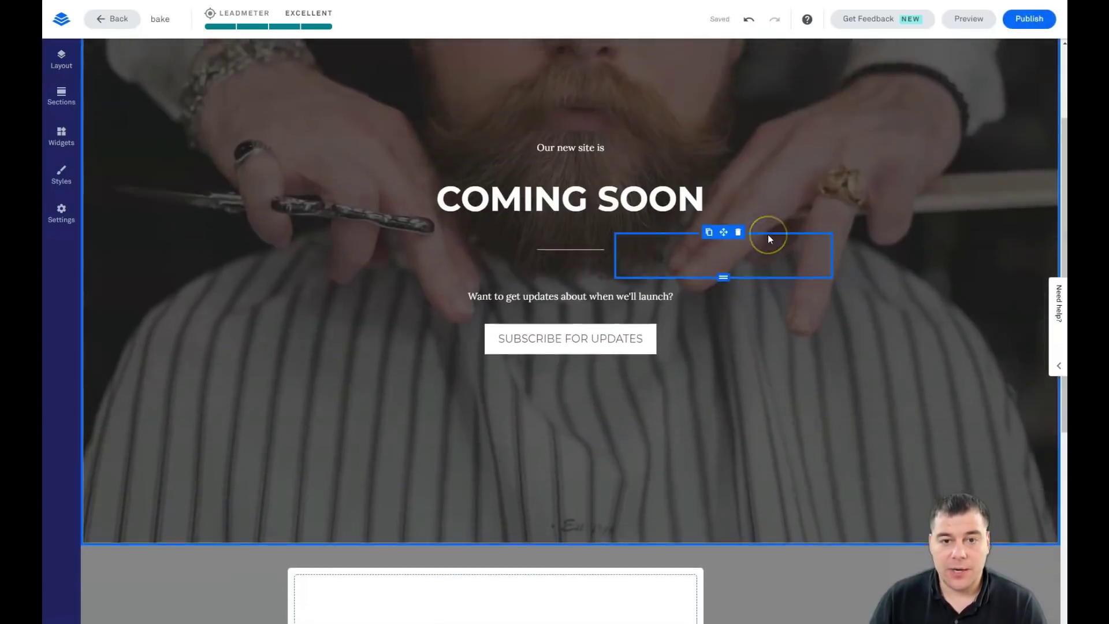
Allow search engines to index the page in its SEO settings
scroll(769, 234, up, 2)
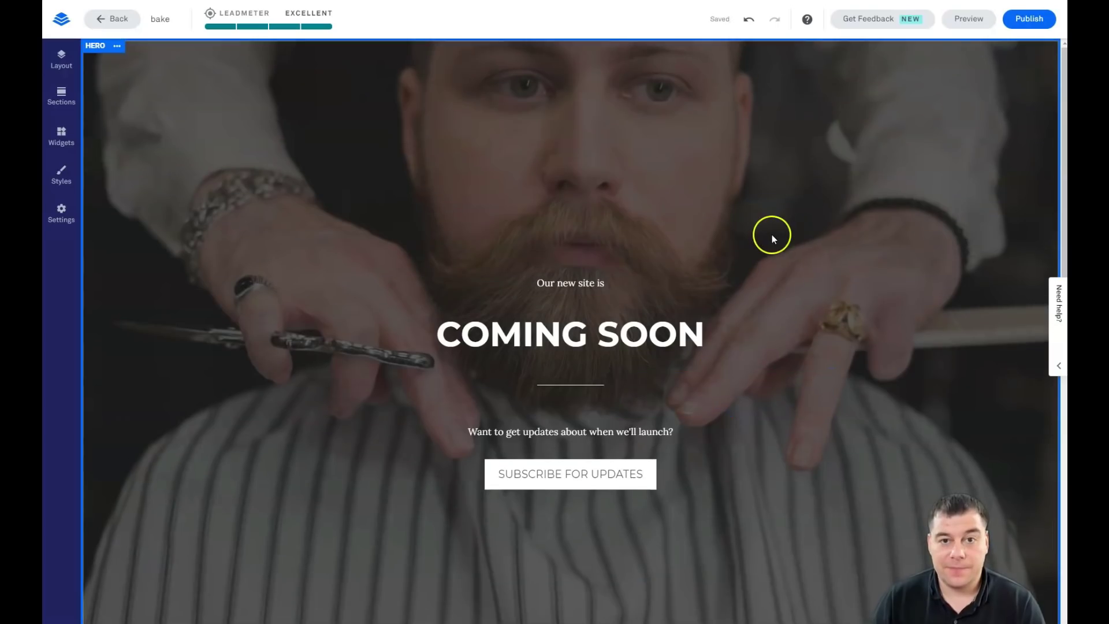
click(60, 214)
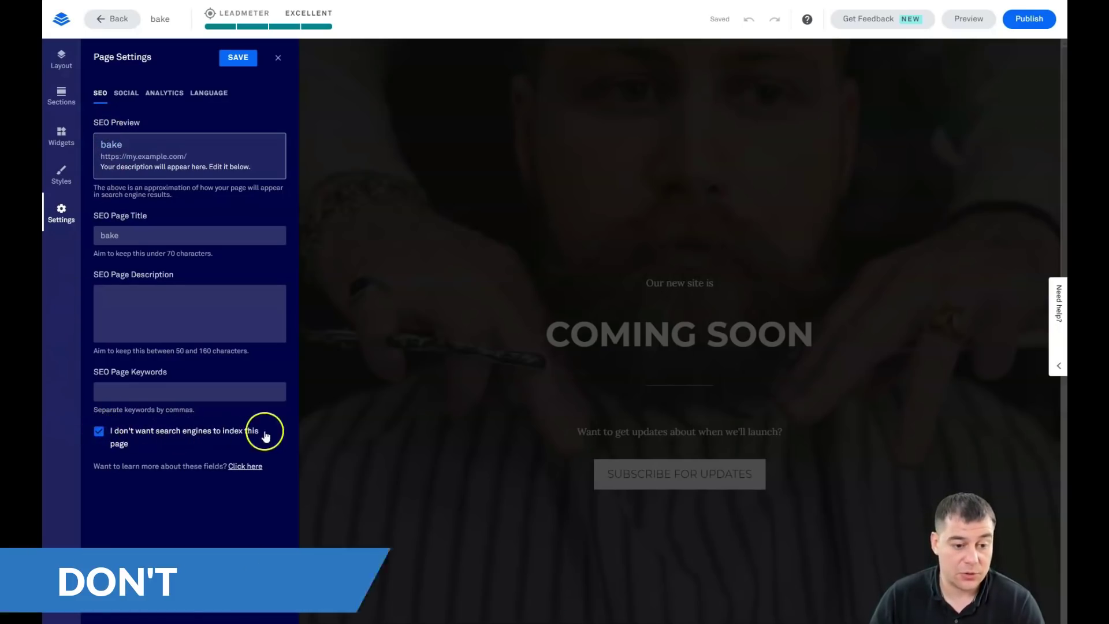
click(99, 432)
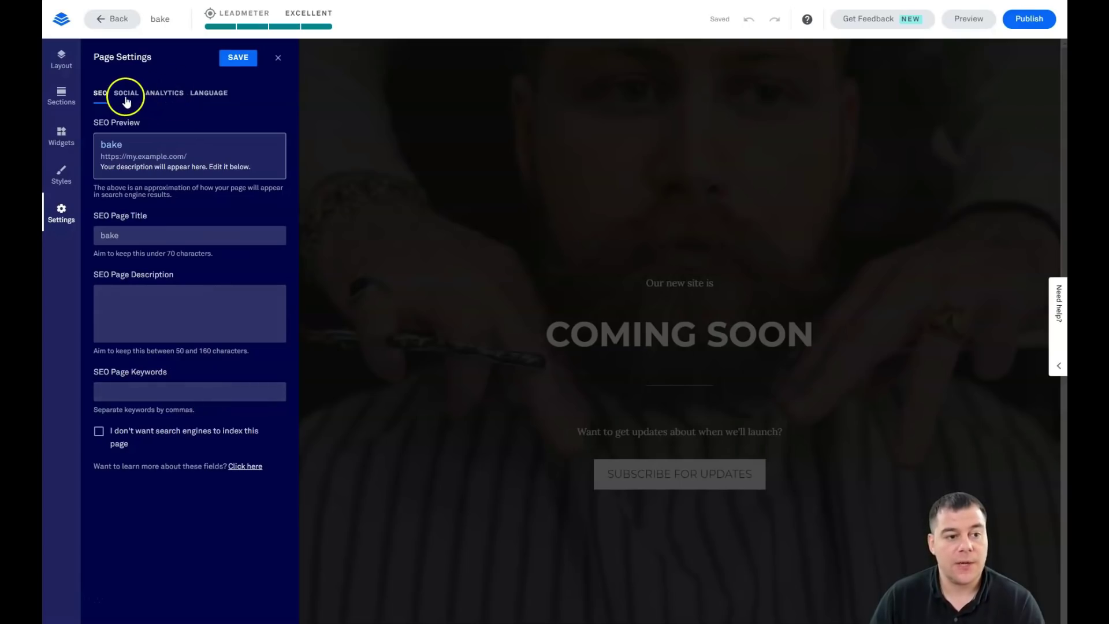
Review the Social, Analytics and Language page settings, and save and close the page settings
click(124, 99)
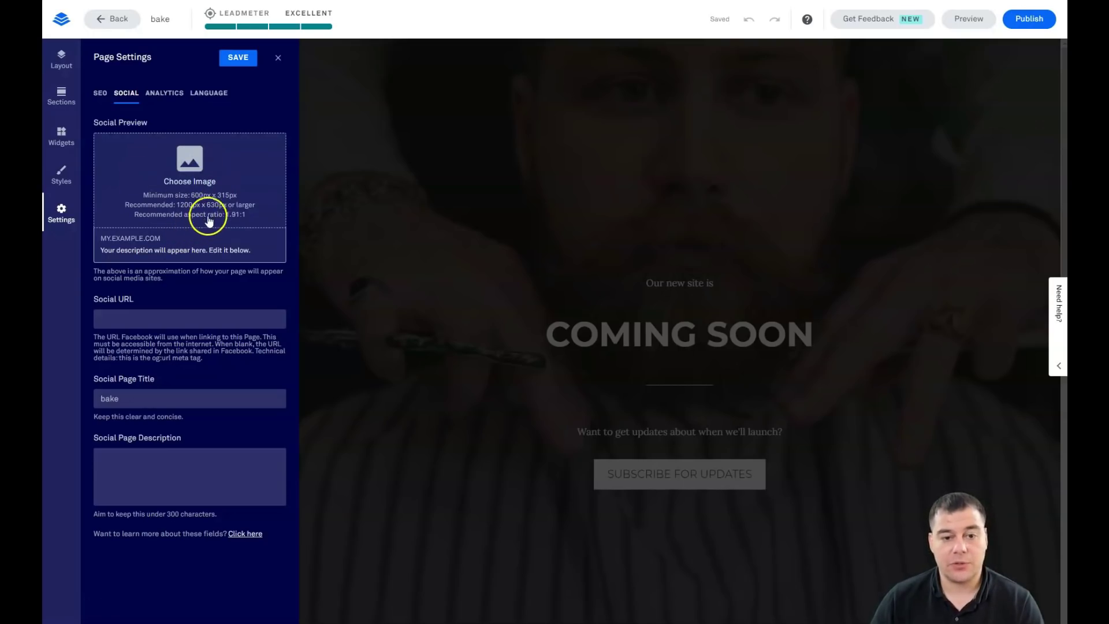
click(159, 99)
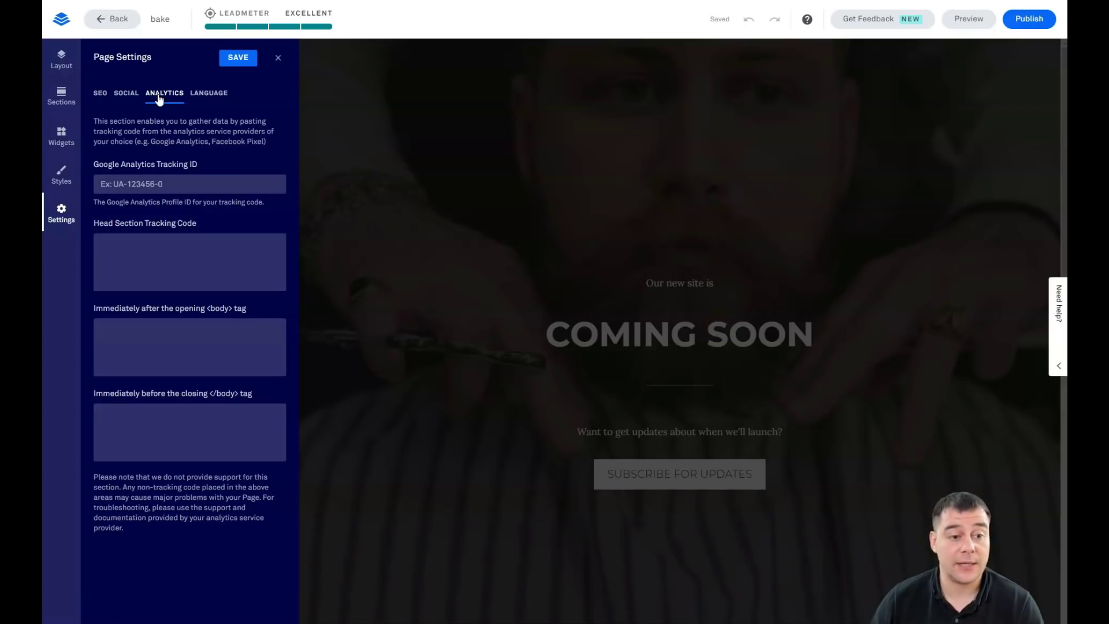
click(206, 94)
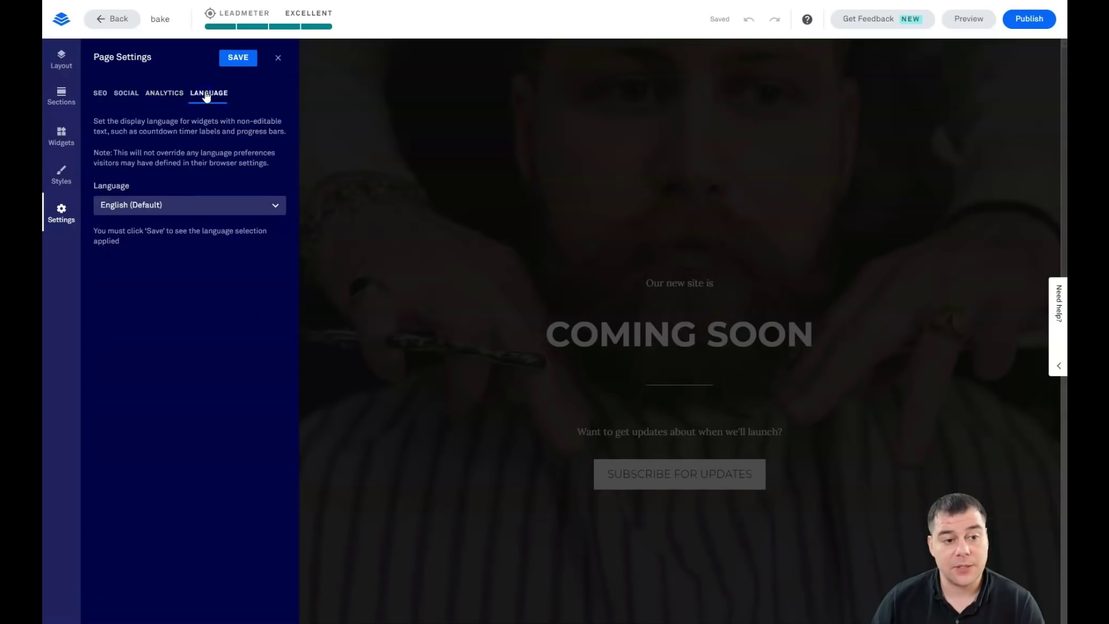
click(278, 57)
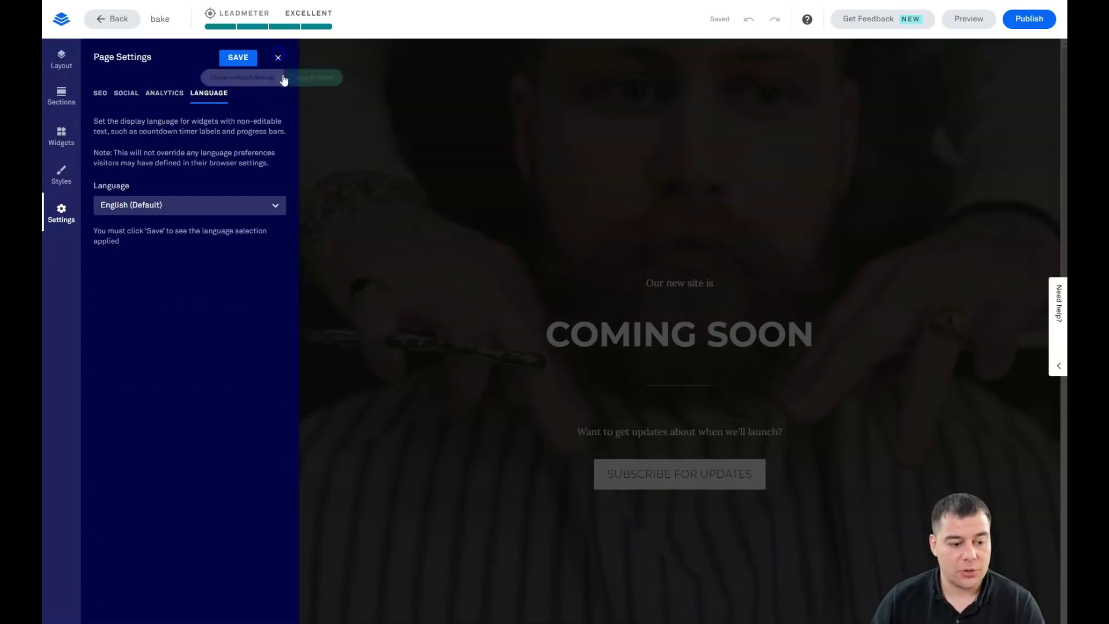
click(313, 83)
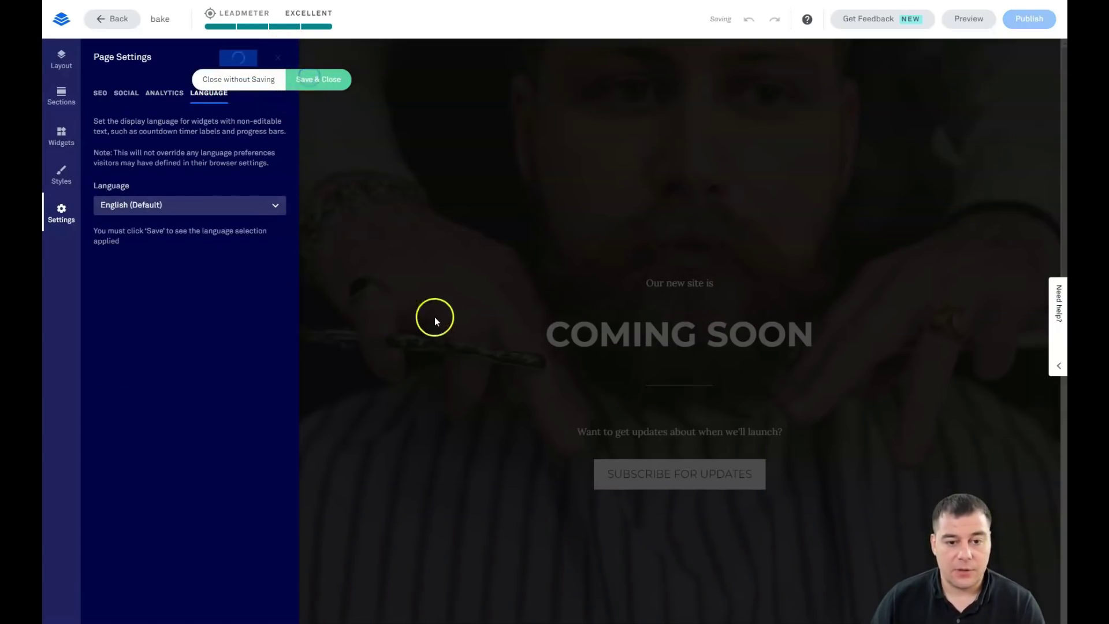
Delete the empty widget above the "Our new site is" text in the Hero section
scroll(413, 280, down, 10)
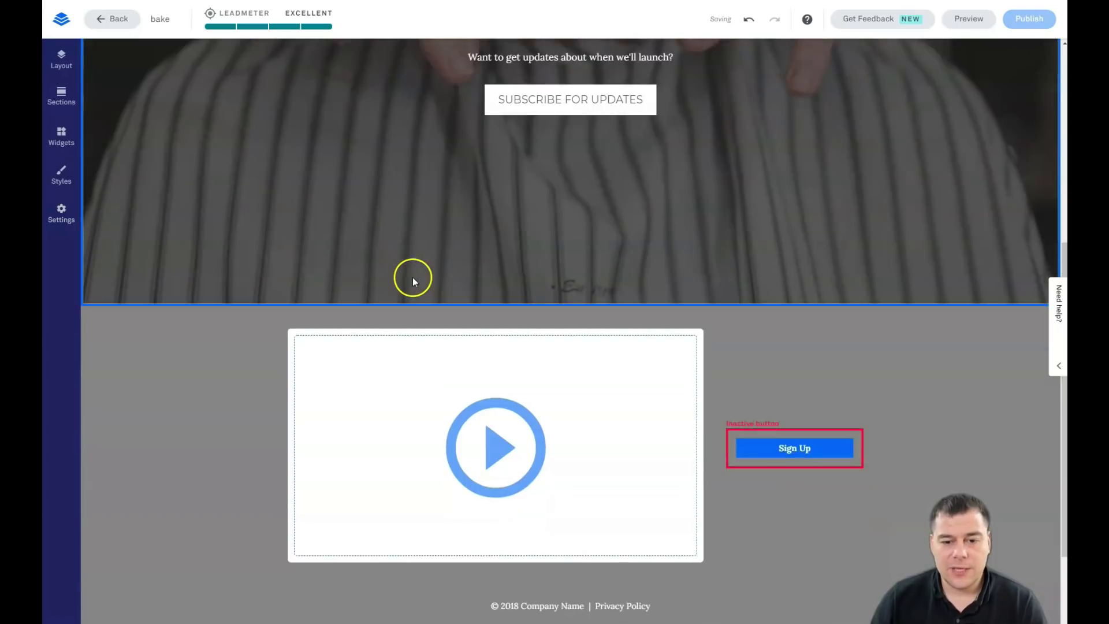
scroll(407, 271, up, 10)
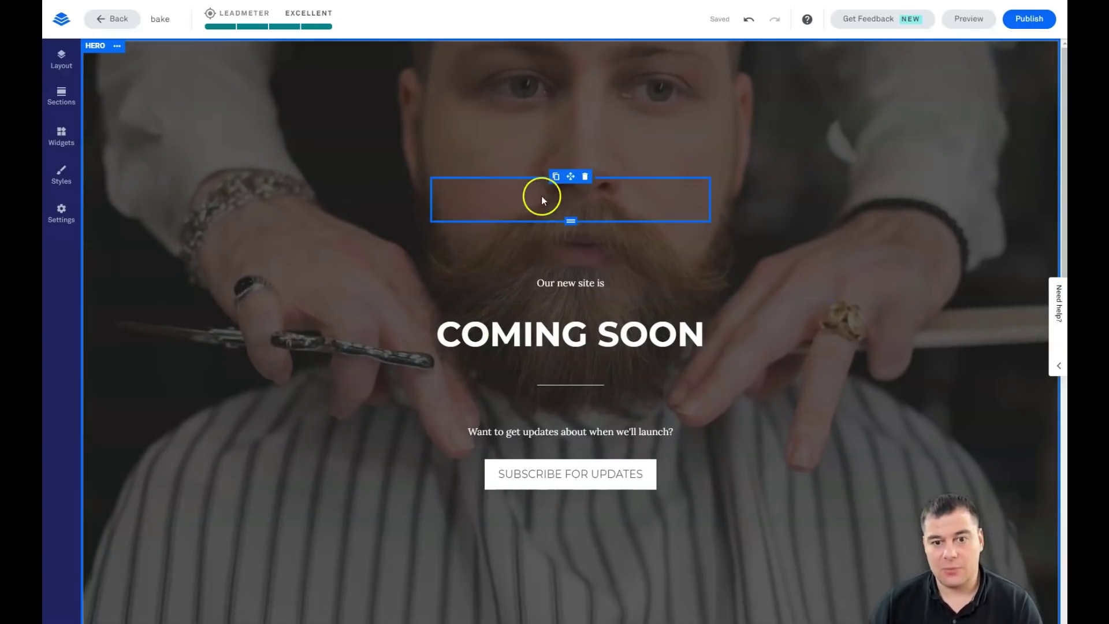
click(586, 176)
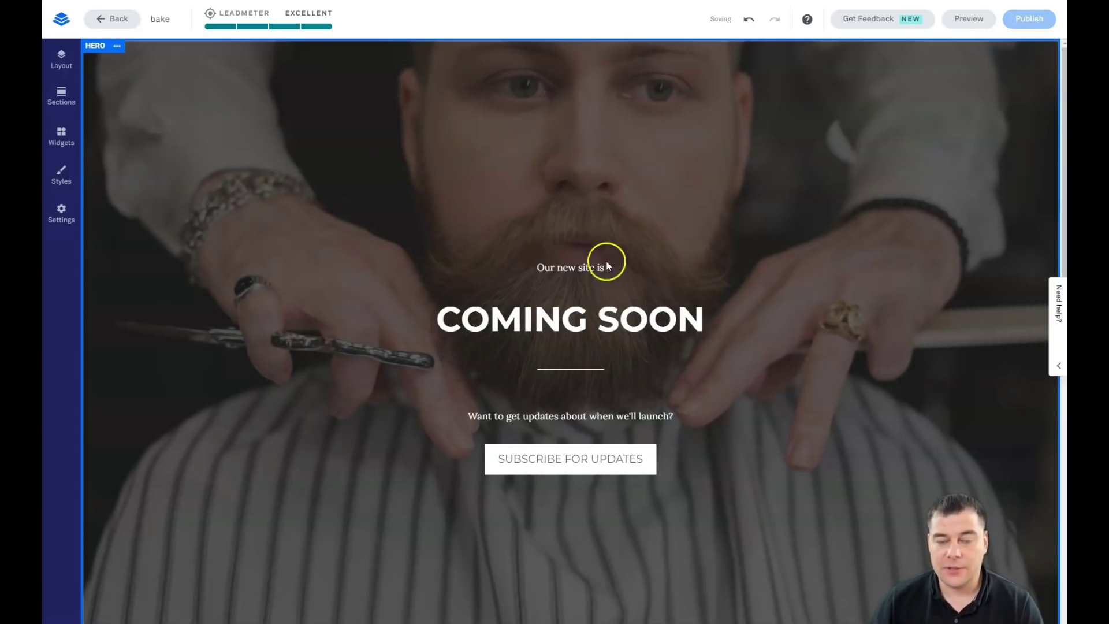
Inspect the Hero's subscribe button and the inactive Sign Up button beside the video placeholder
scroll(746, 314, down, 5)
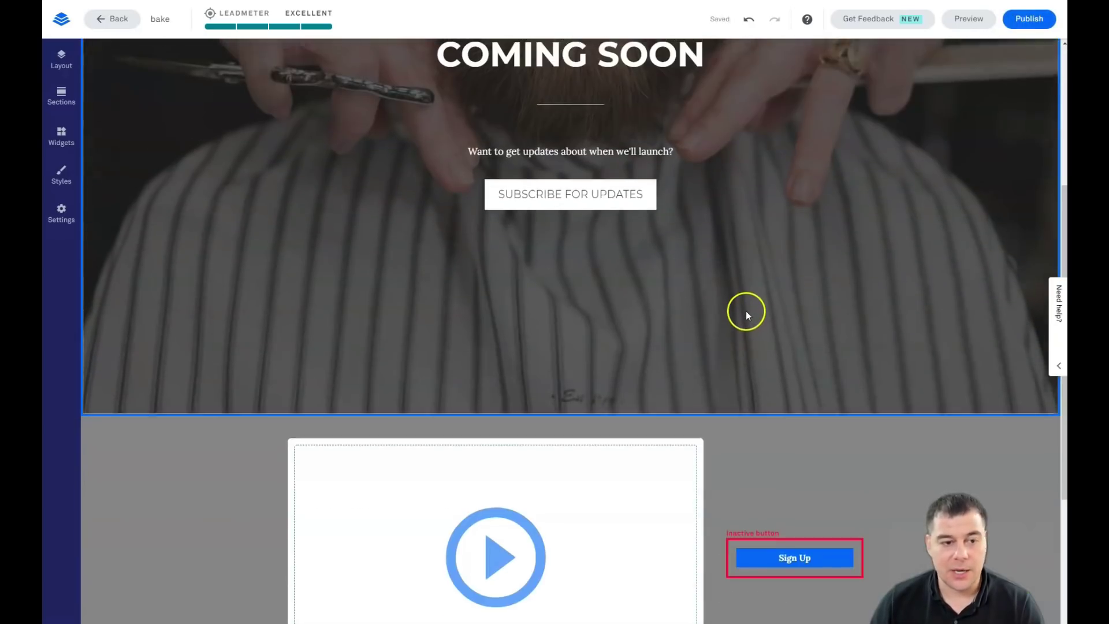
scroll(745, 311, up, 5)
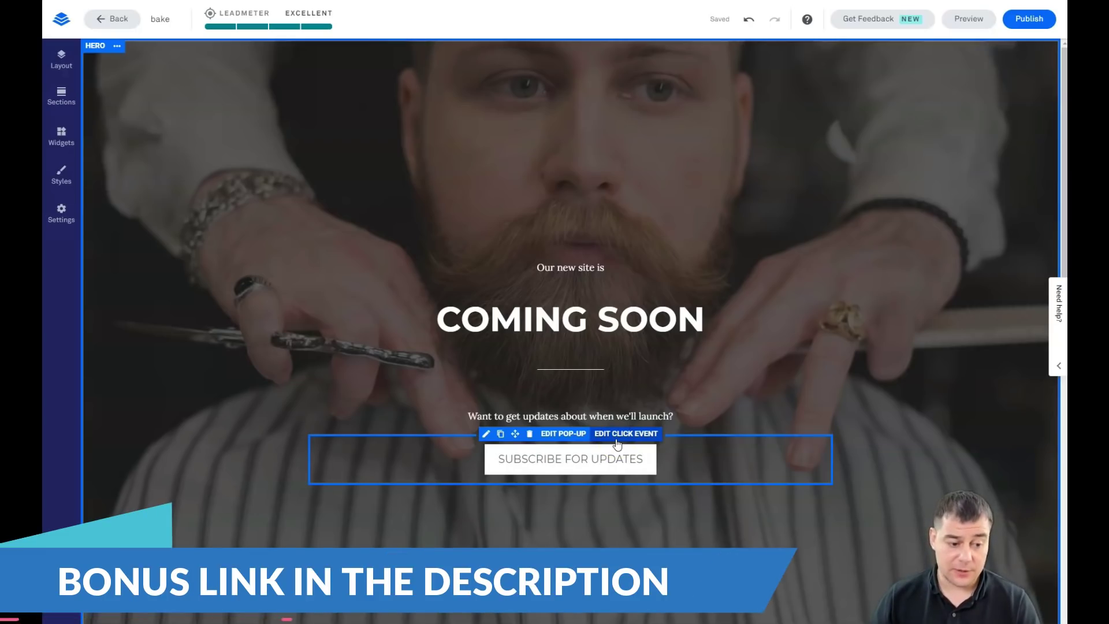
scroll(617, 444, down, 5)
click(816, 574)
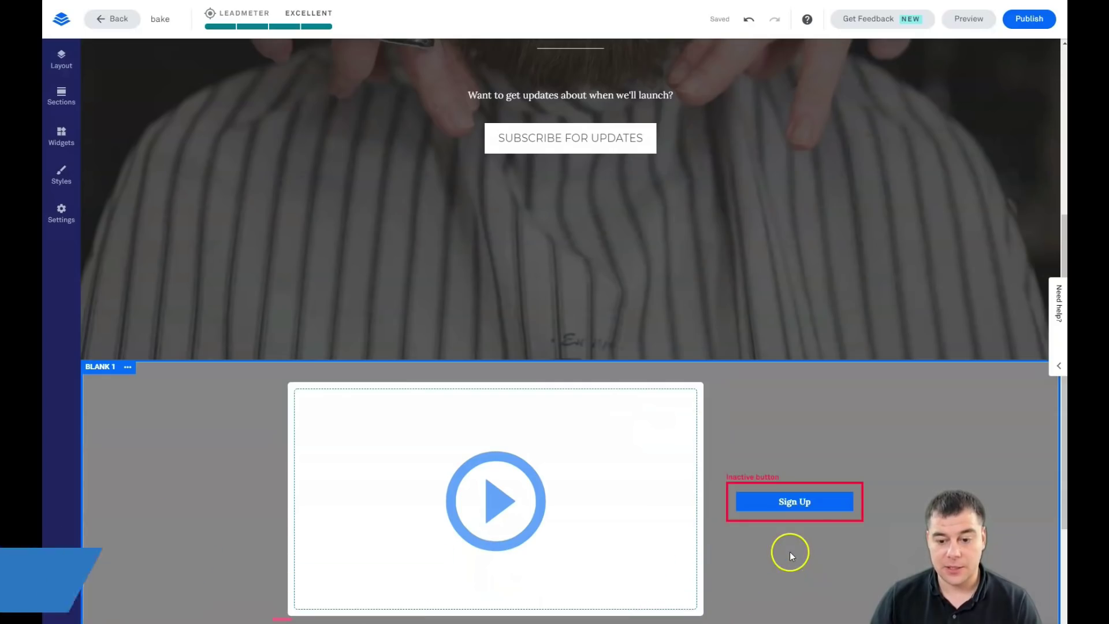
mouse_move(743, 498)
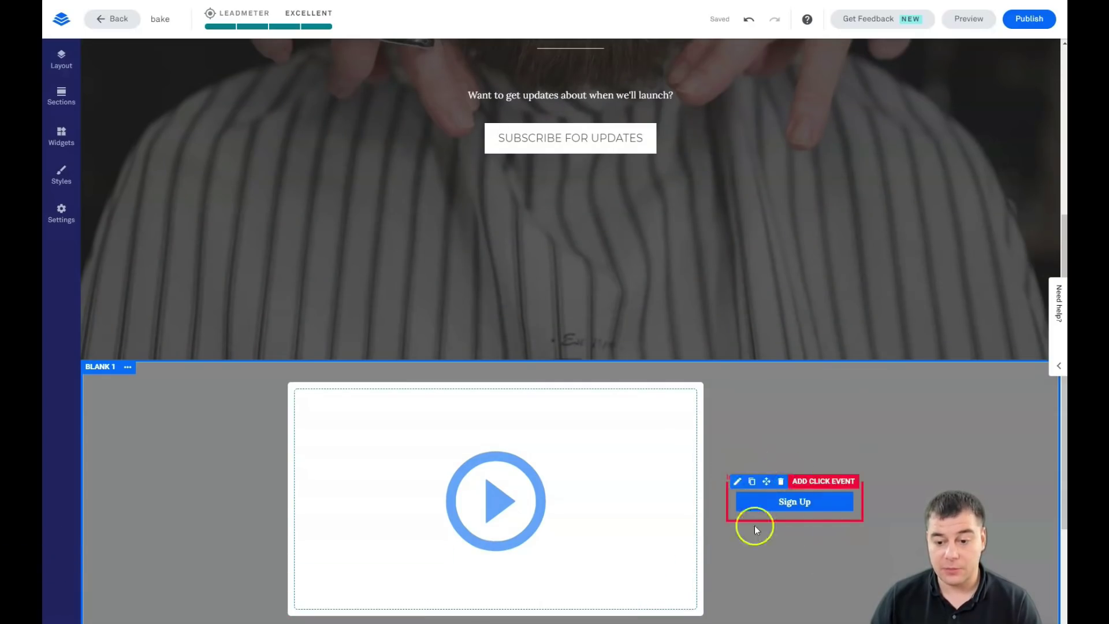
Examine the click event options of the SUBSCRIBE FOR UPDATES button, including pop-up, page section, landing page and external URL links
mouse_move(570, 126)
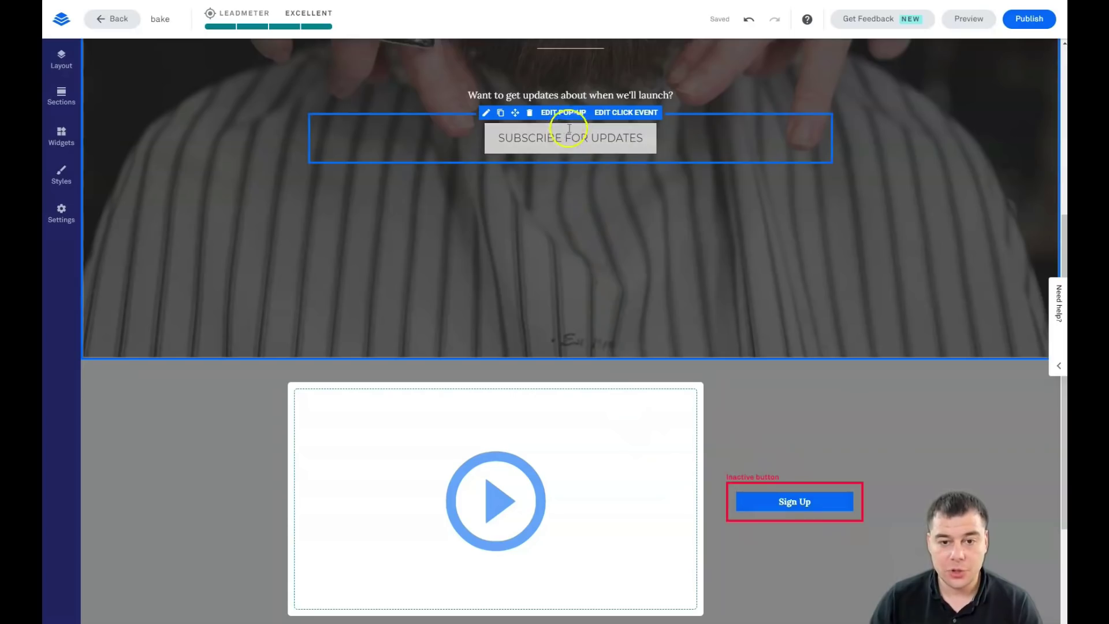
click(605, 114)
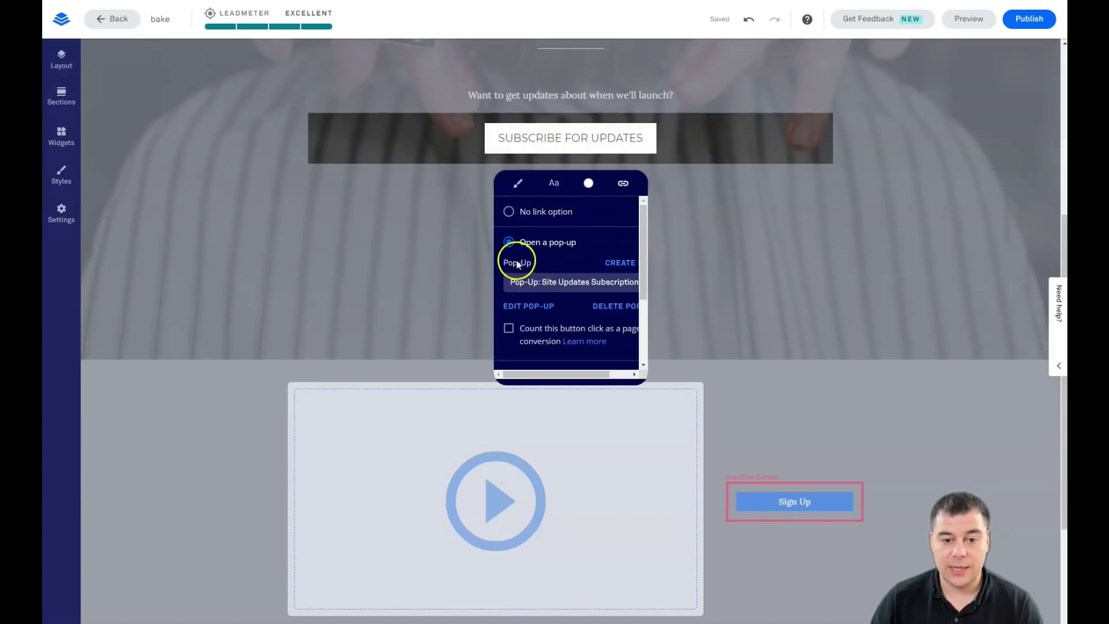
scroll(552, 297, down, 2)
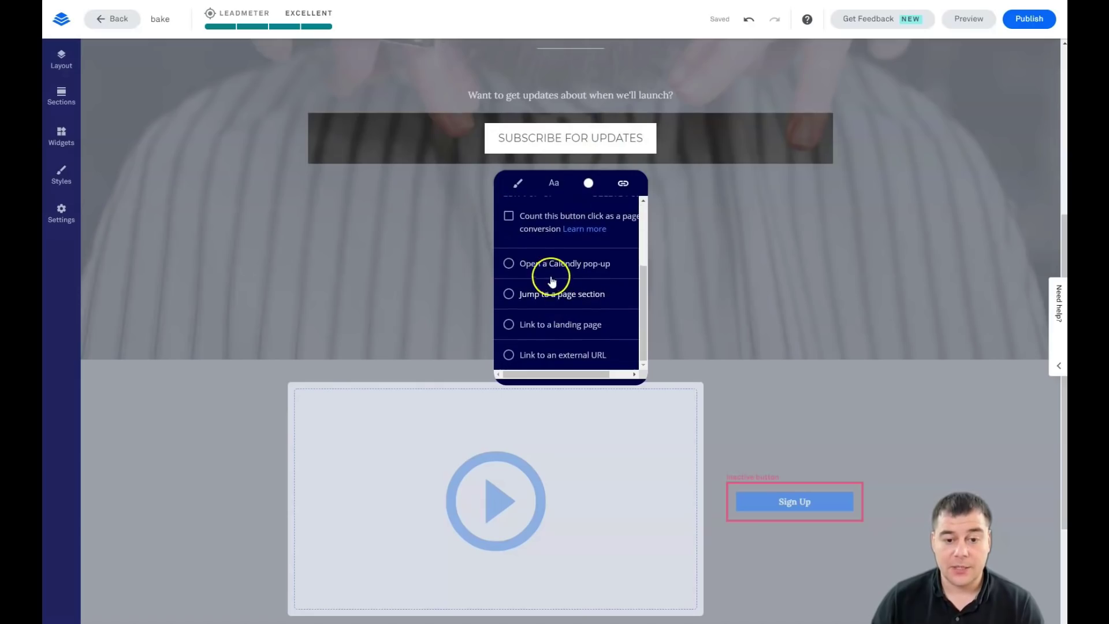
scroll(554, 297, down, 4)
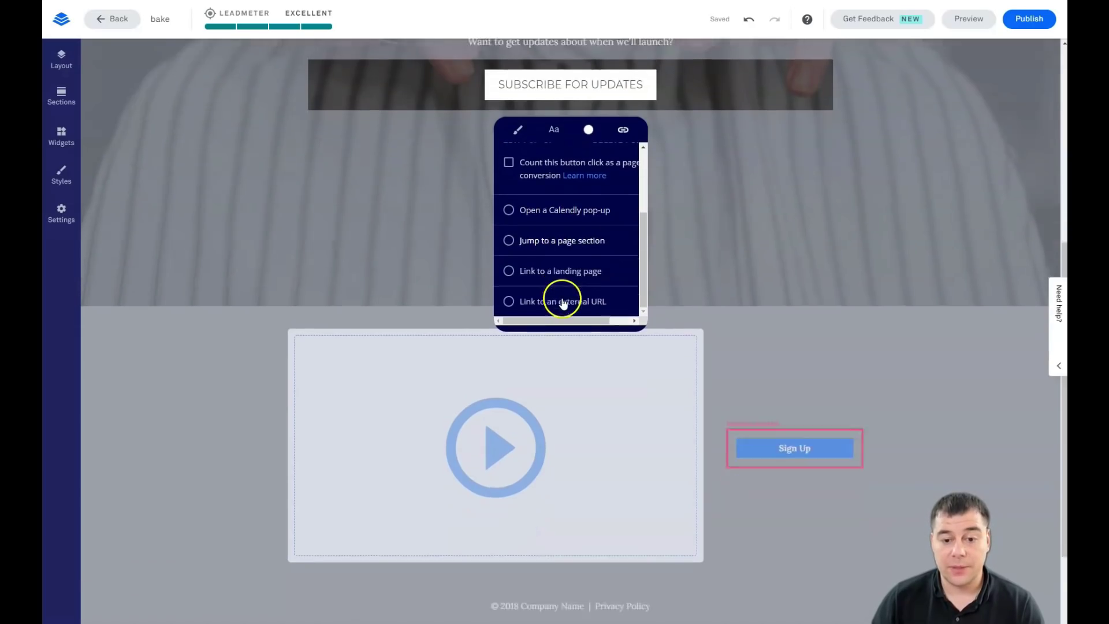
scroll(556, 220, up, 2)
scroll(557, 220, up, 1)
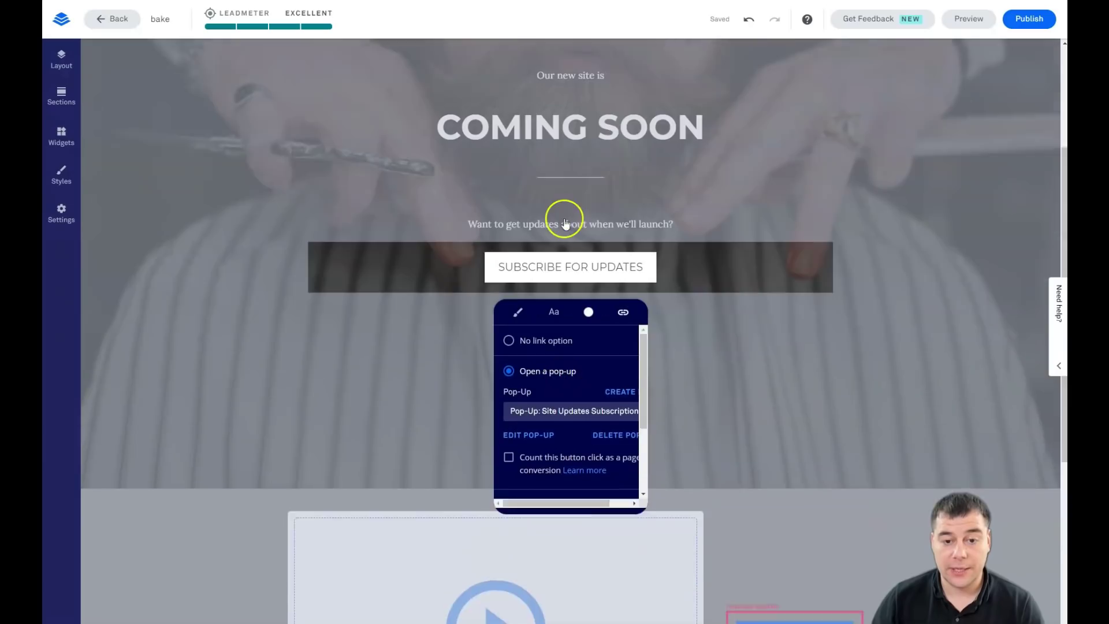
scroll(564, 220, up, 5)
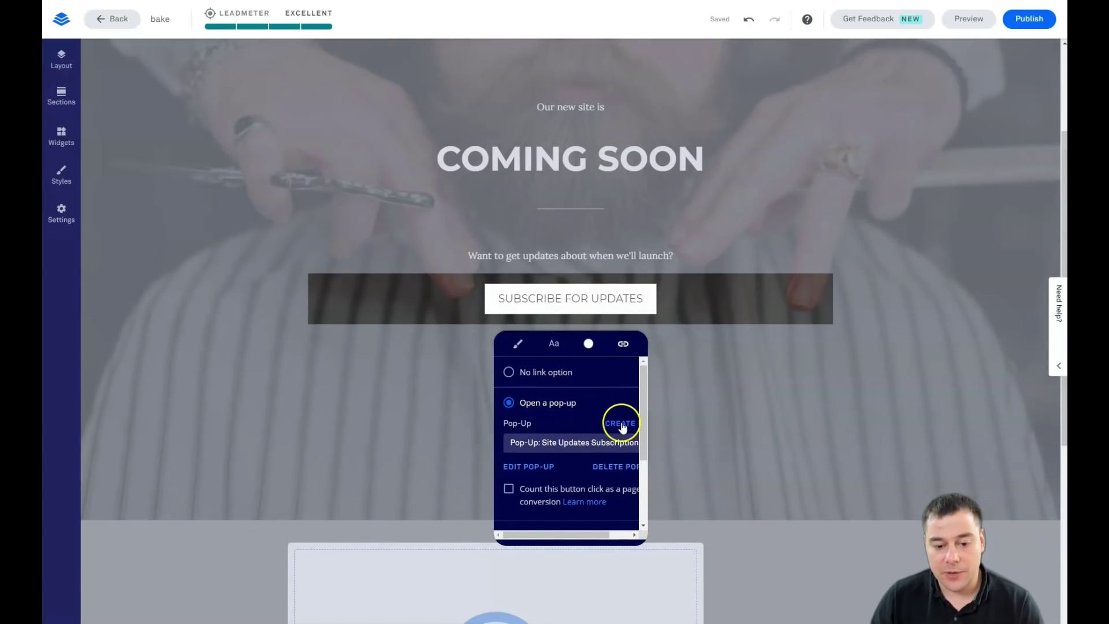
Open the subscribe button's pop-up for editing and check the options of its Section 1
click(522, 467)
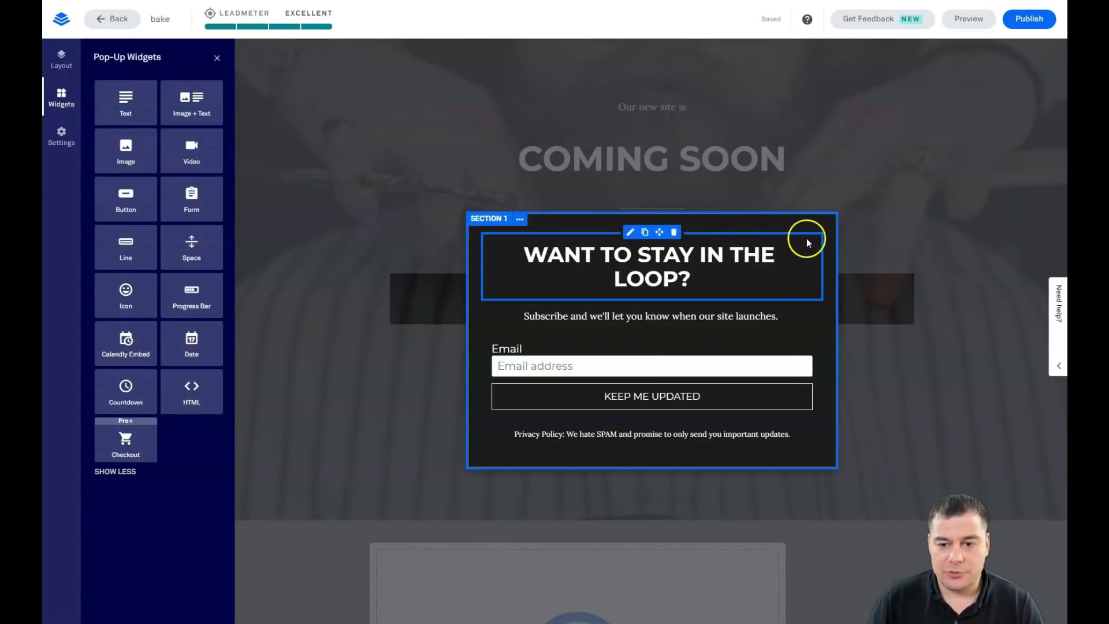
click(519, 220)
click(519, 219)
click(519, 219)
click(520, 220)
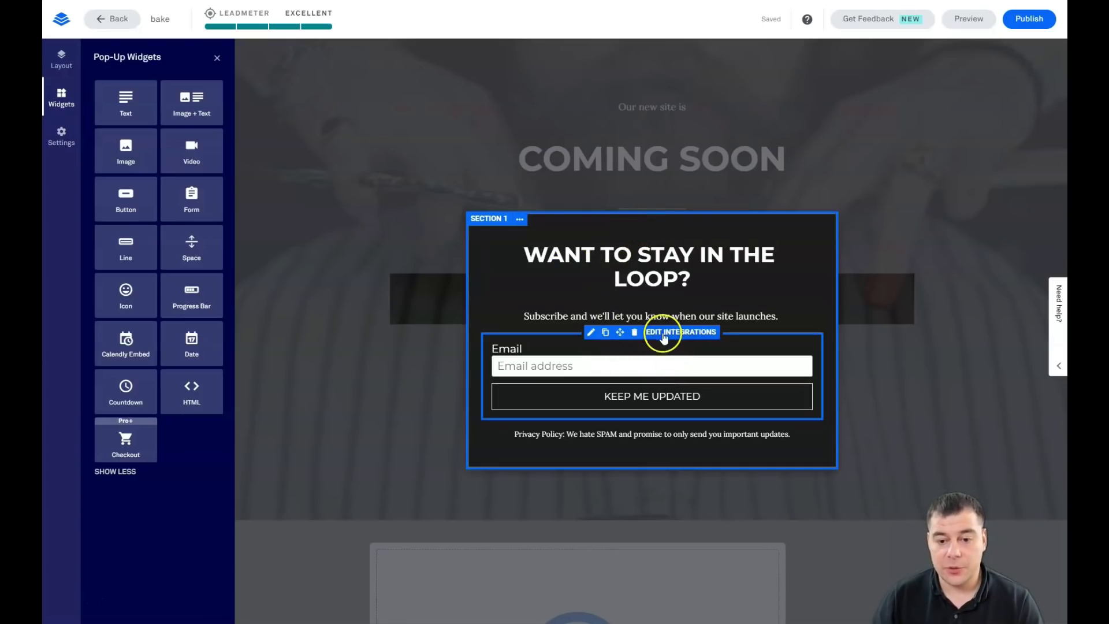
Open the pop-up email form's integration settings and show the additional services that can be connected
click(663, 333)
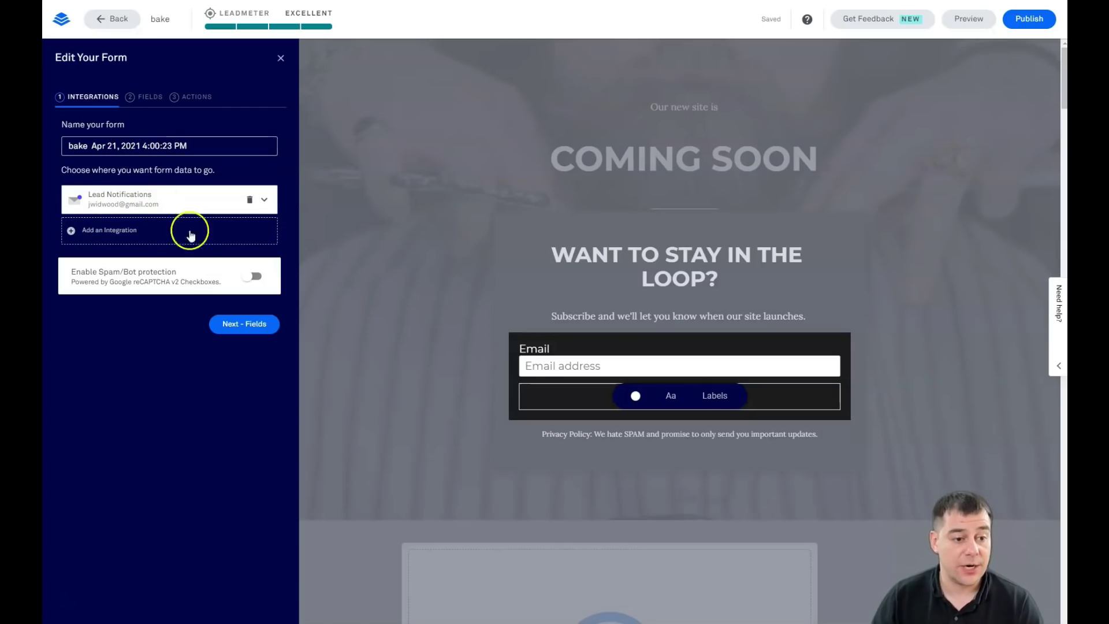
click(95, 232)
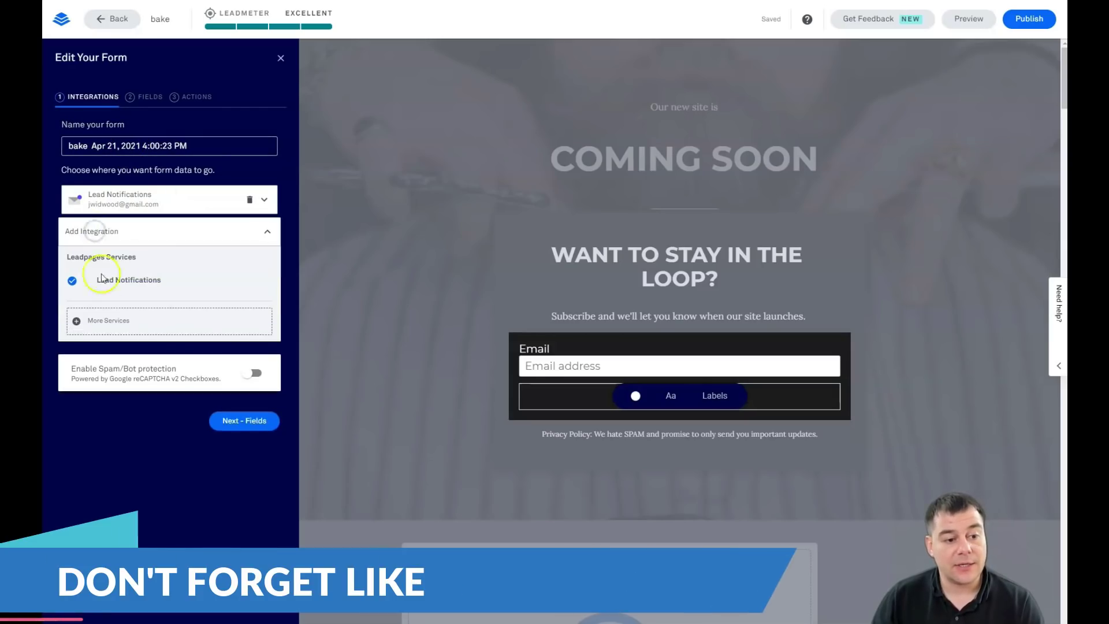
click(87, 321)
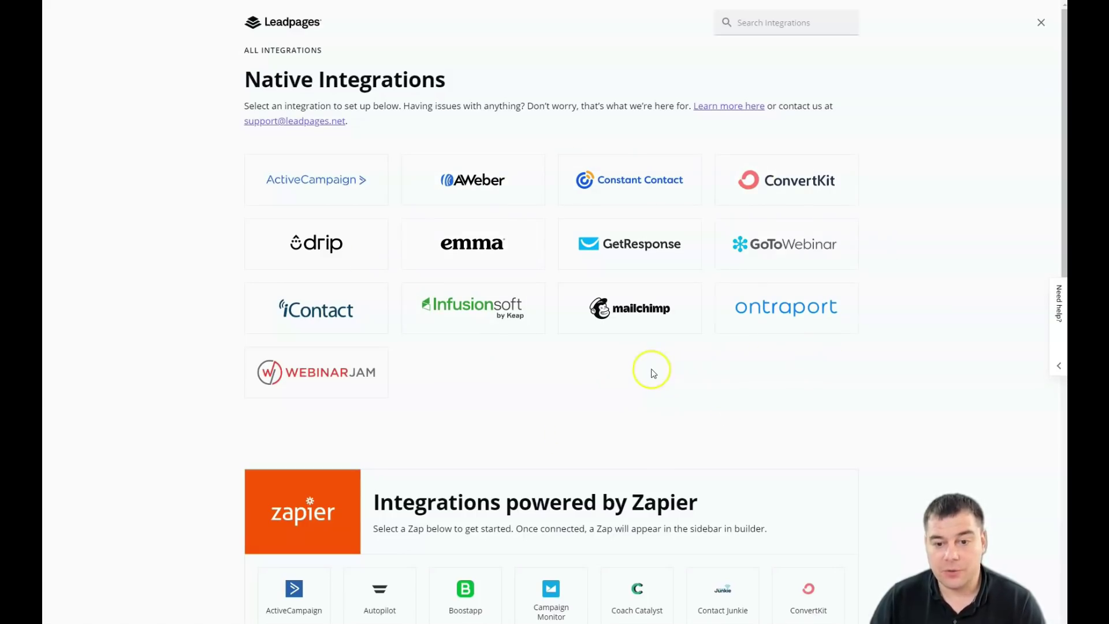
Examine the native integrations and those powered by Zapier, and close the integrations overview
scroll(653, 373, down, 2)
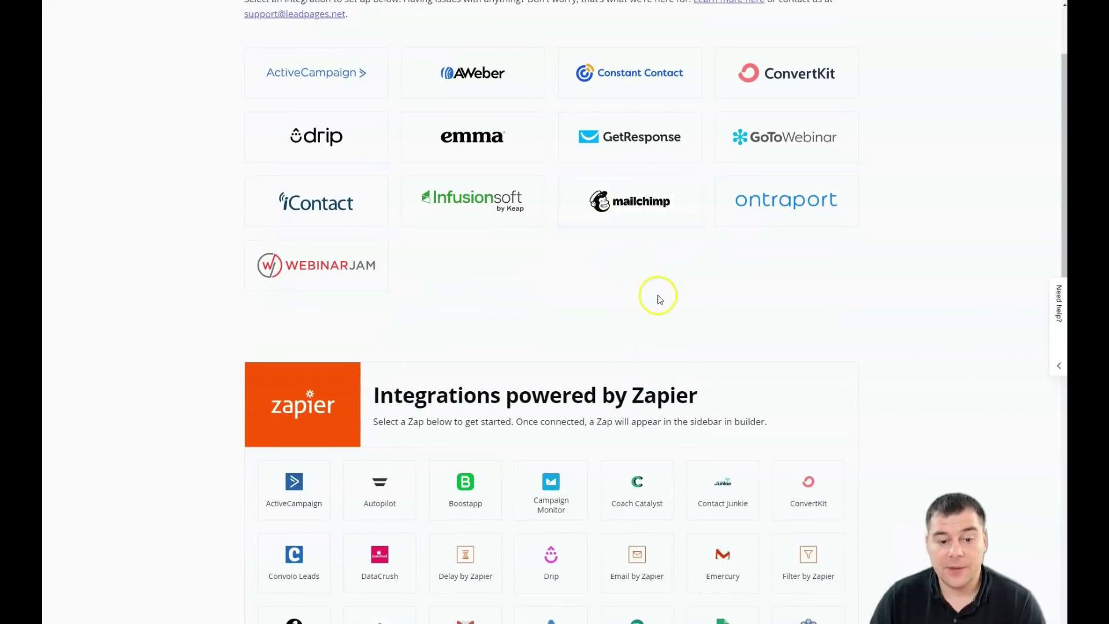
scroll(612, 301, up, 2)
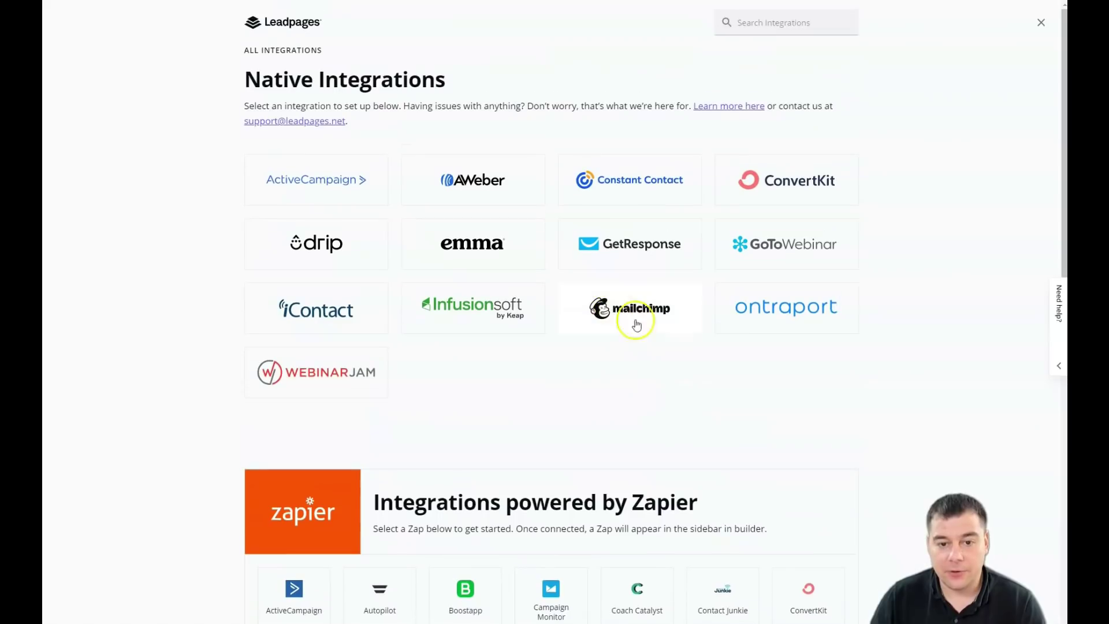
scroll(681, 330, down, 5)
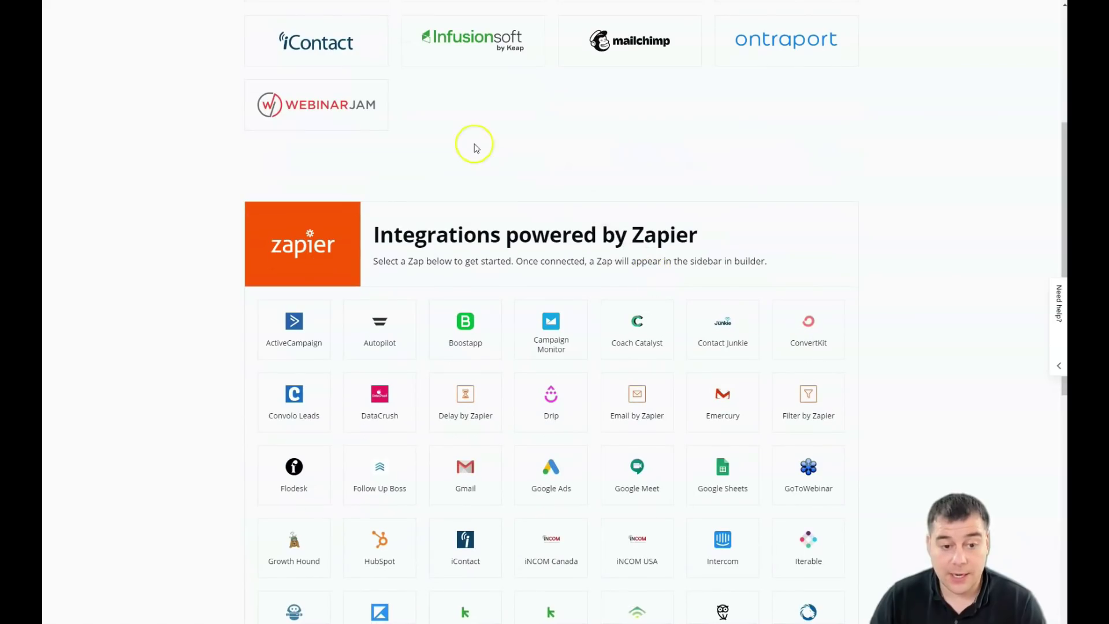
scroll(598, 147, up, 3)
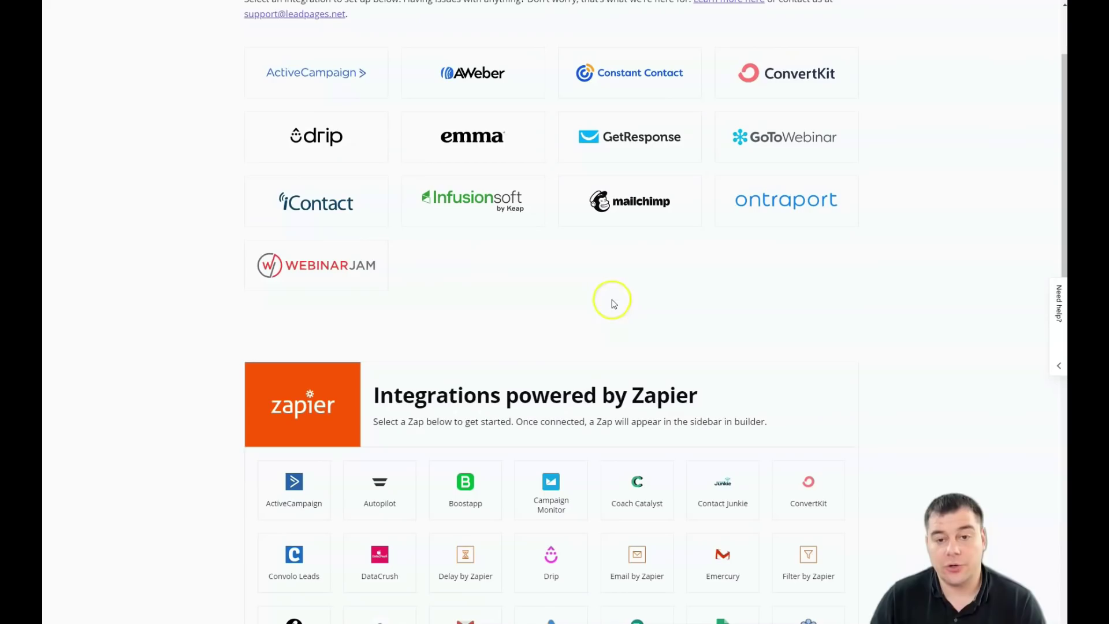
scroll(688, 307, down, 2)
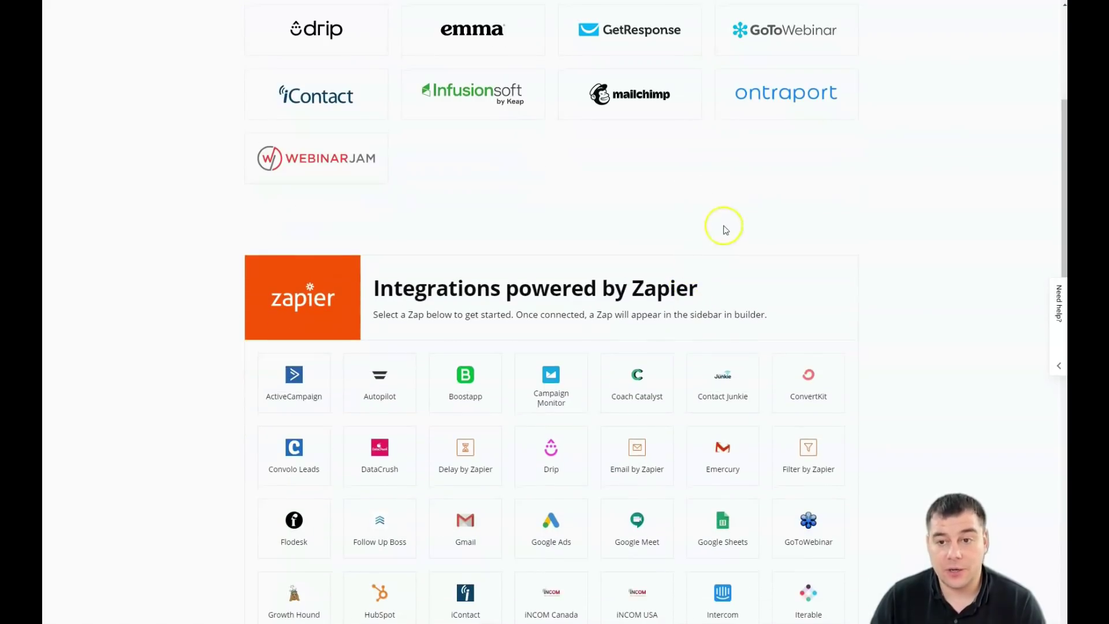
scroll(635, 191, down, 1)
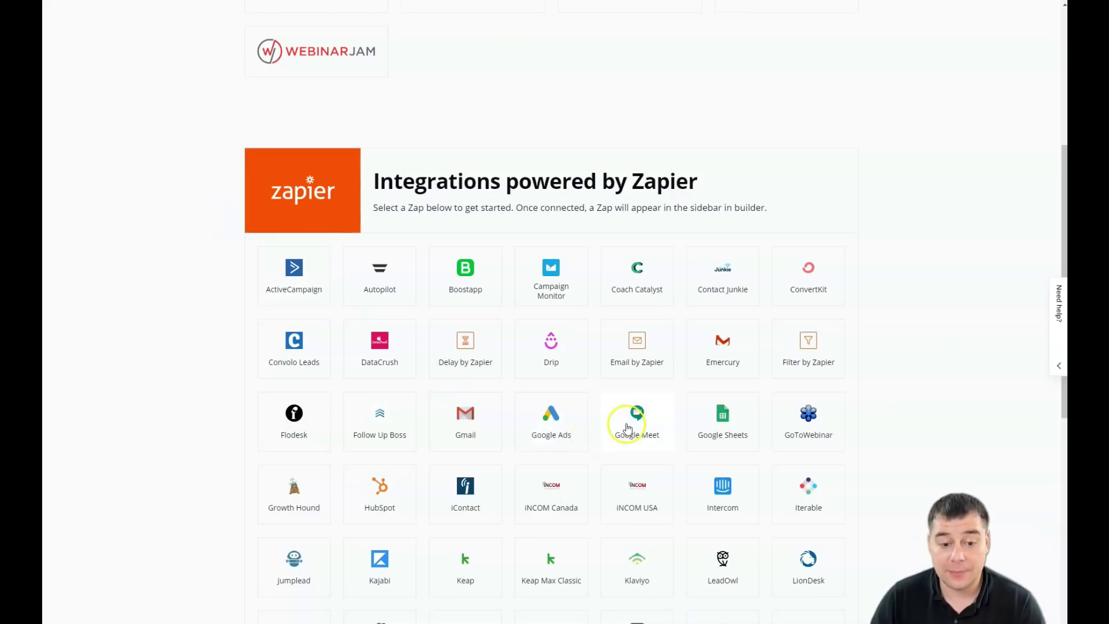
scroll(628, 428, down, 2)
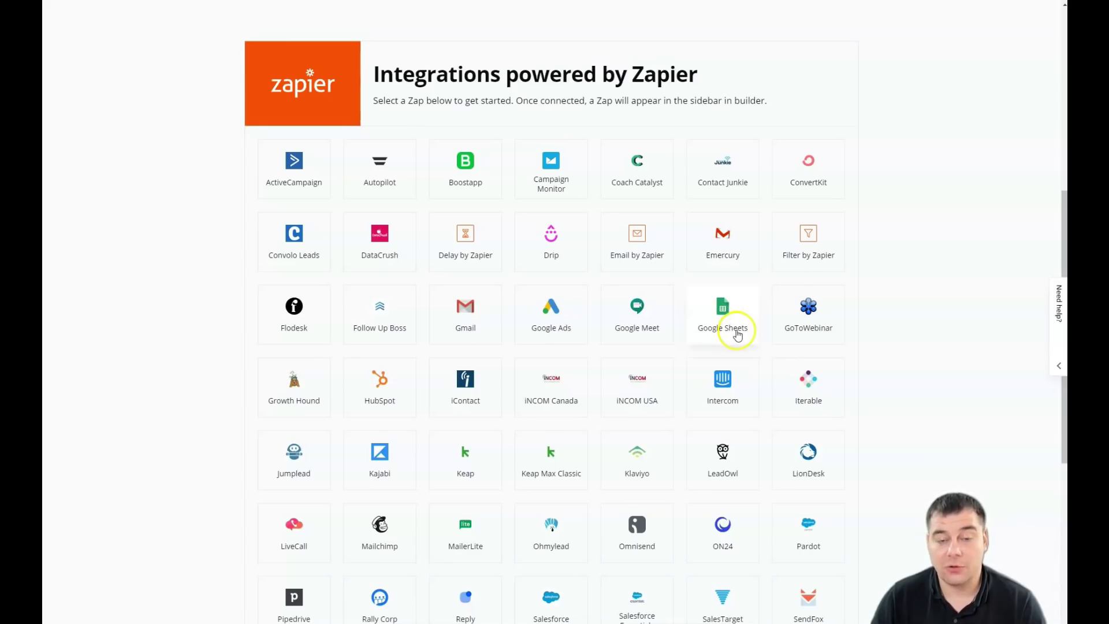
scroll(735, 324, up, 8)
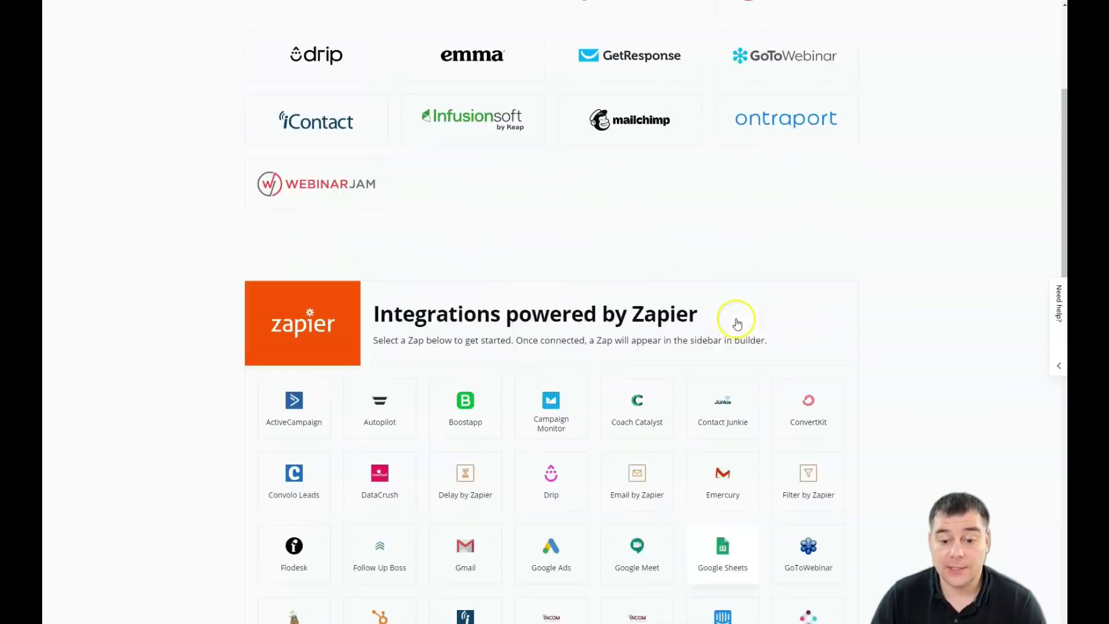
click(1039, 25)
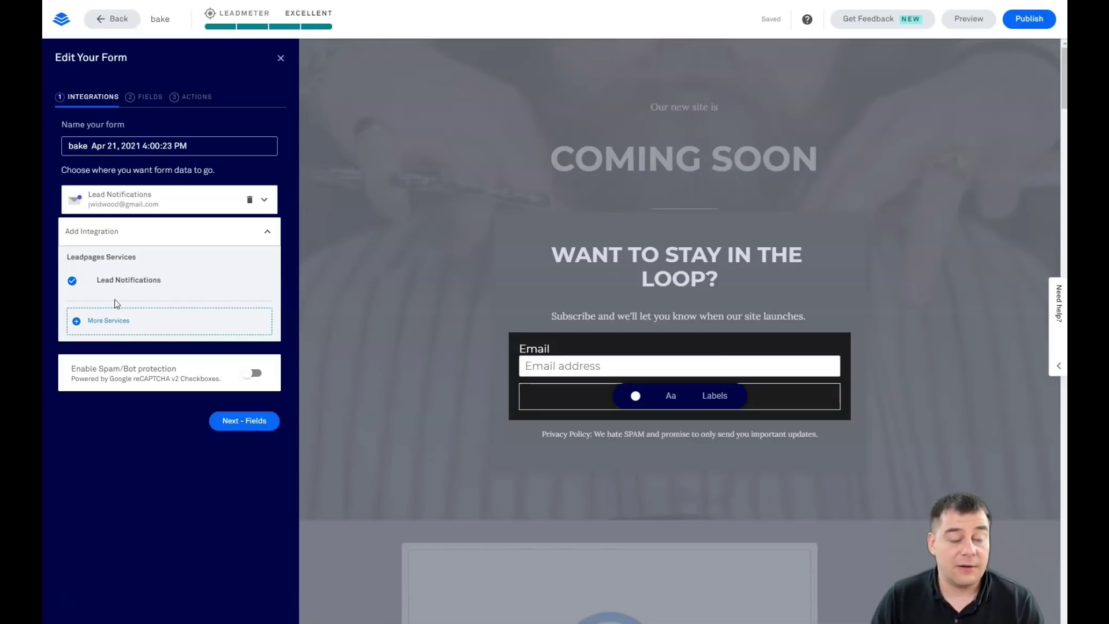
Add a First Name field to the pop-up form, place it above the Email field, and save and close the form
click(143, 100)
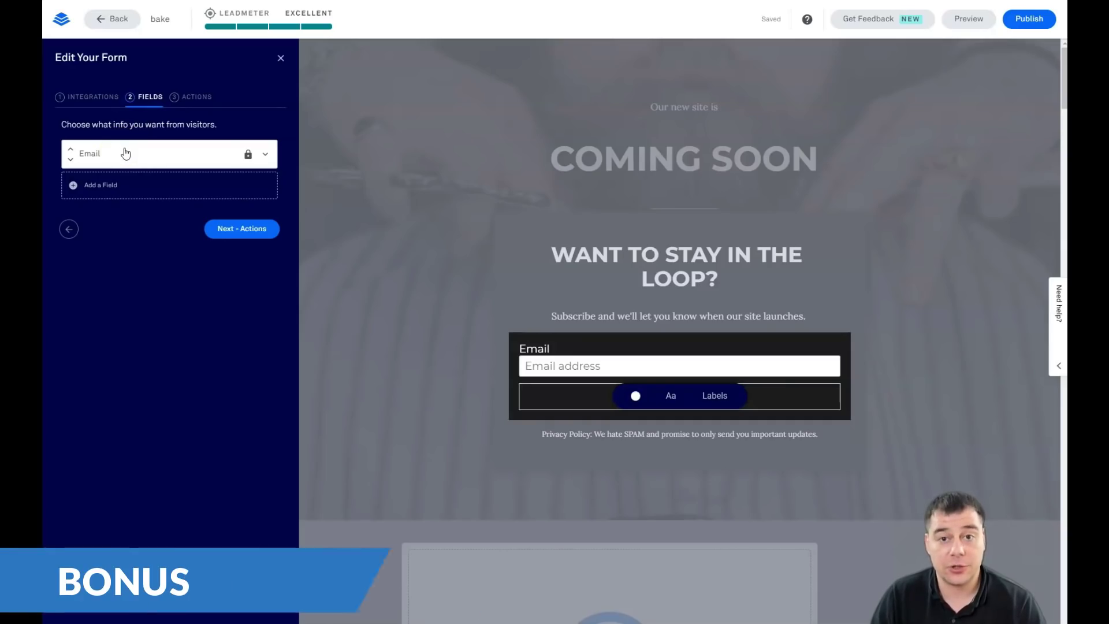
click(106, 190)
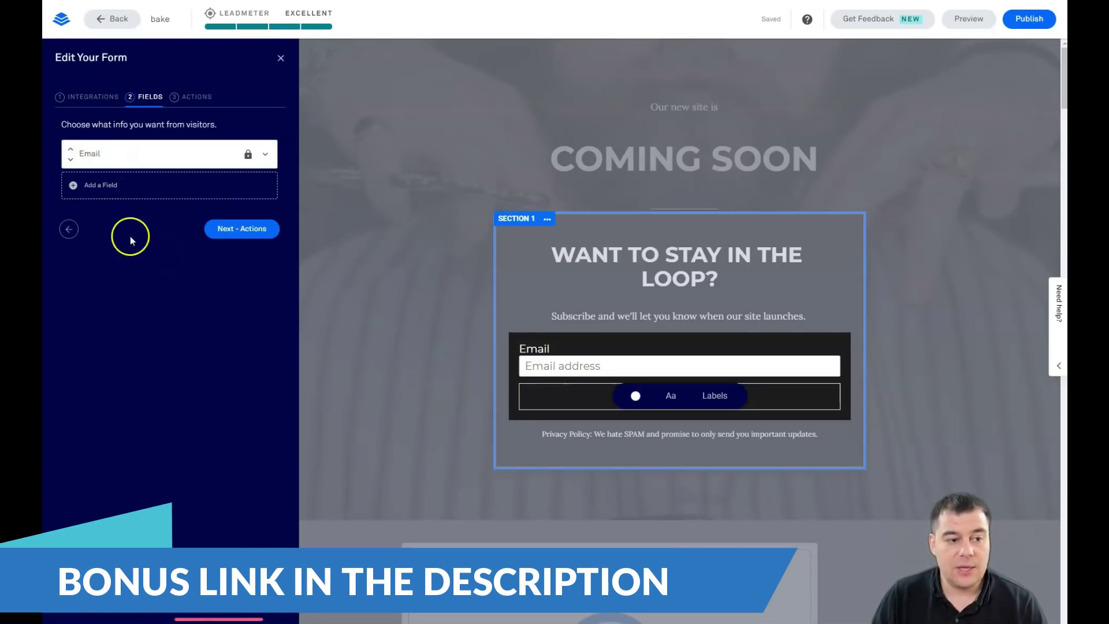
click(93, 185)
click(200, 248)
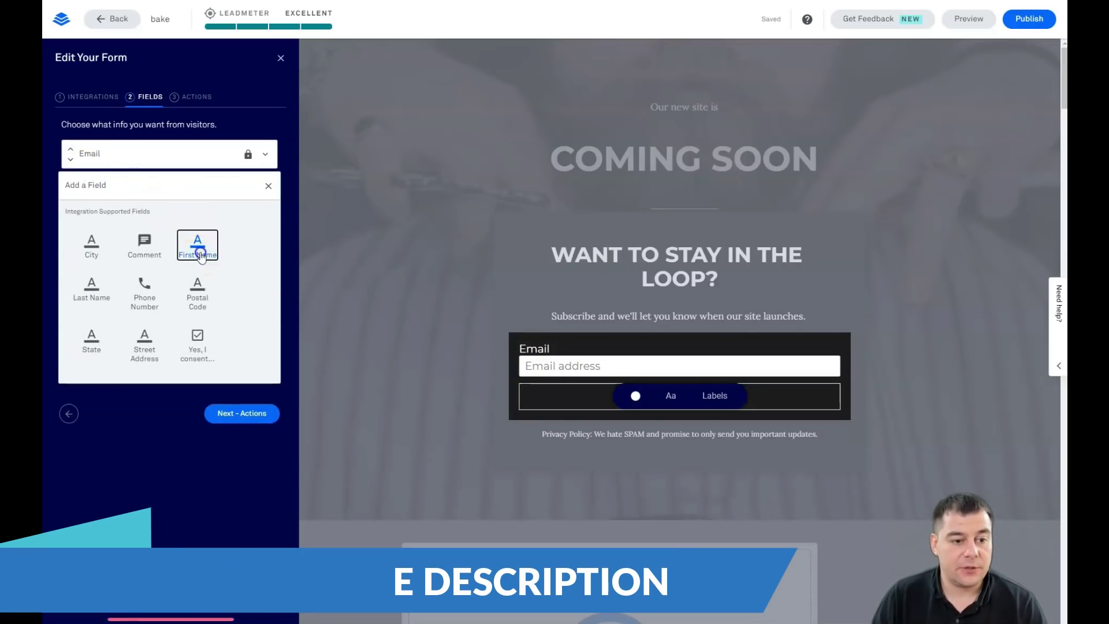
click(253, 185)
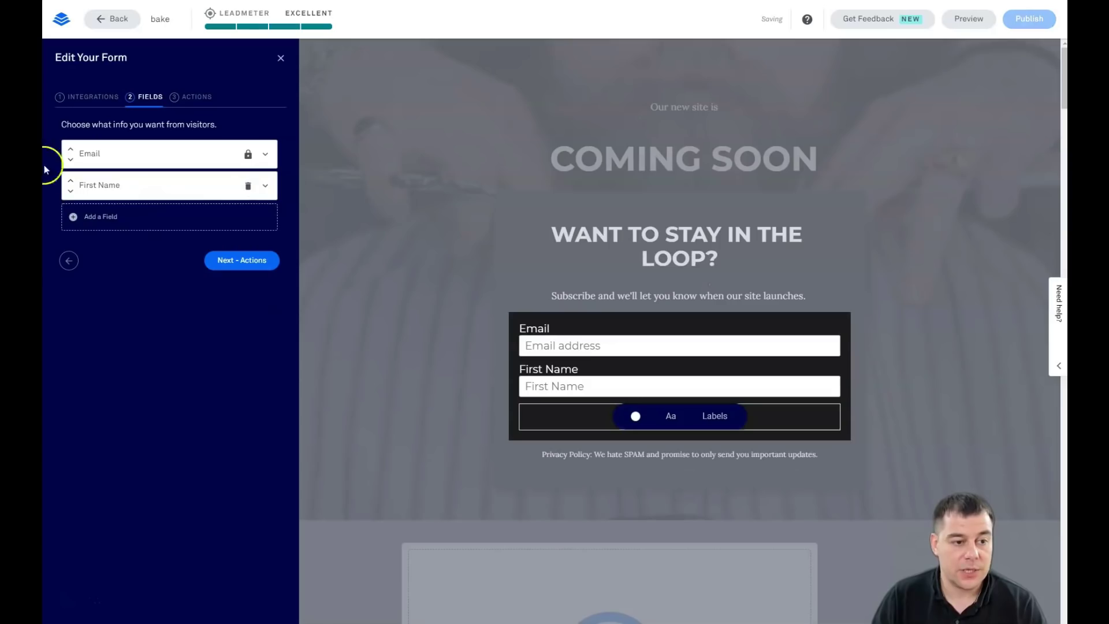
click(70, 181)
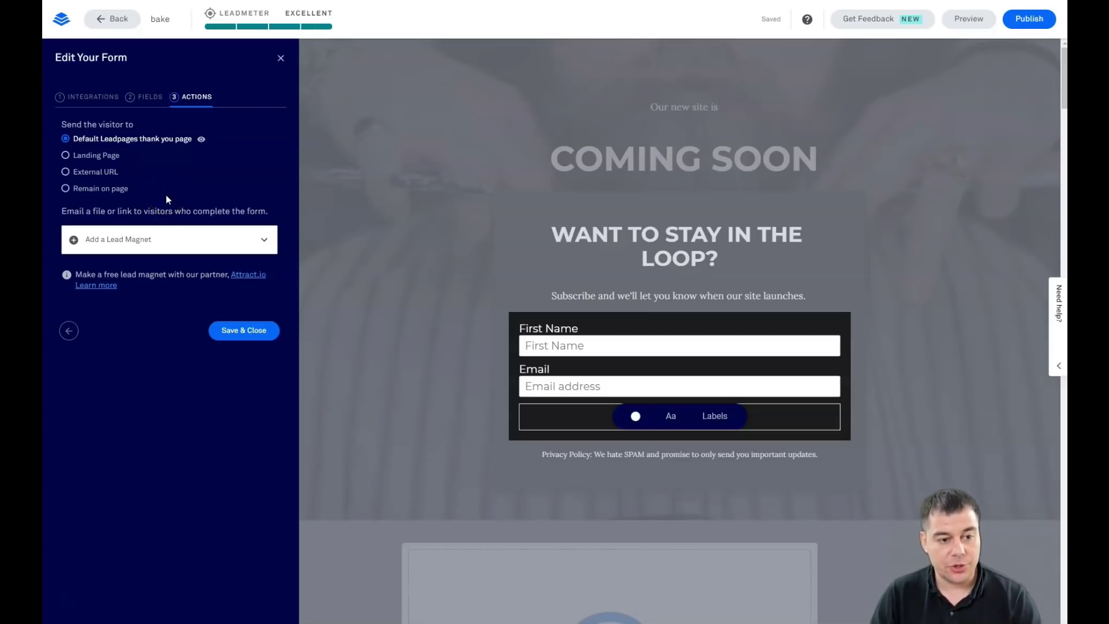
click(244, 332)
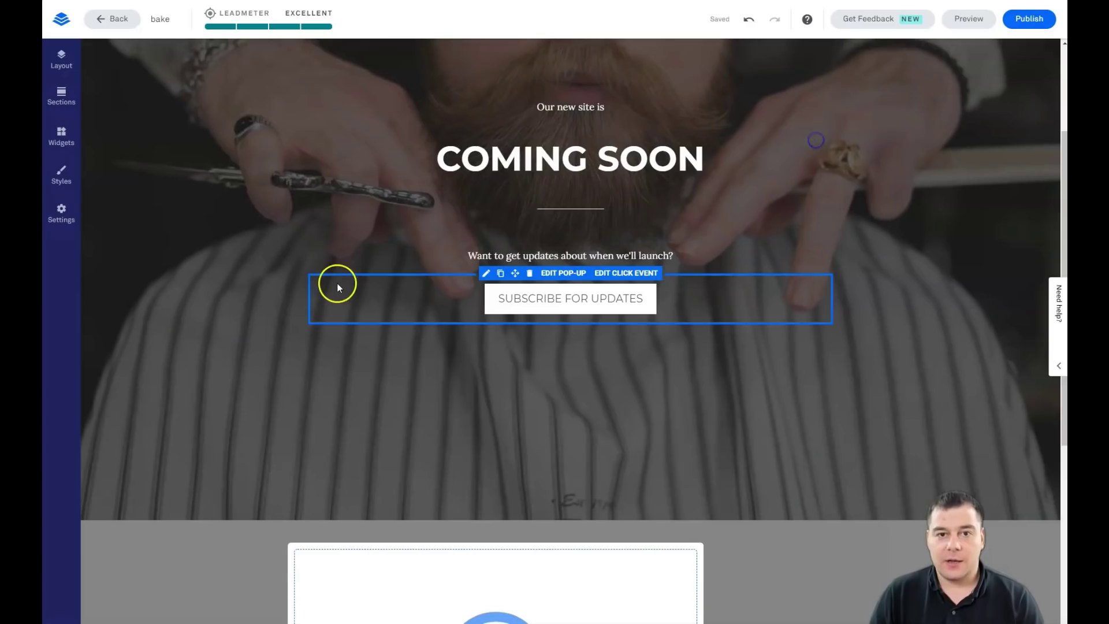
Delete the blank section with the video and the inactive Sign Up button from the landing page
scroll(333, 286, up, 3)
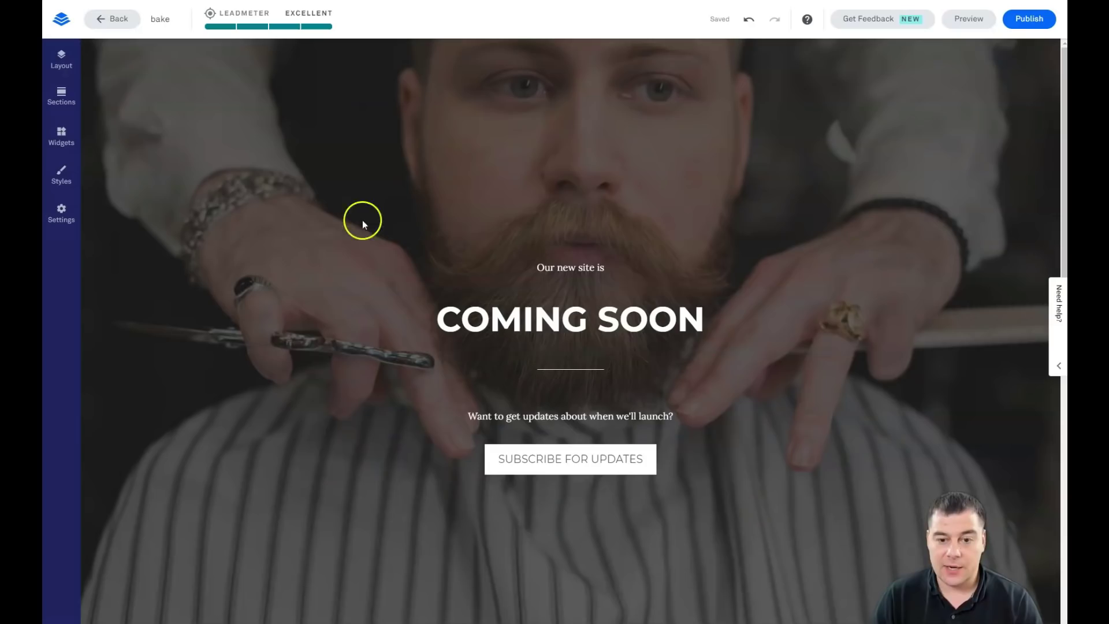
scroll(680, 304, down, 6)
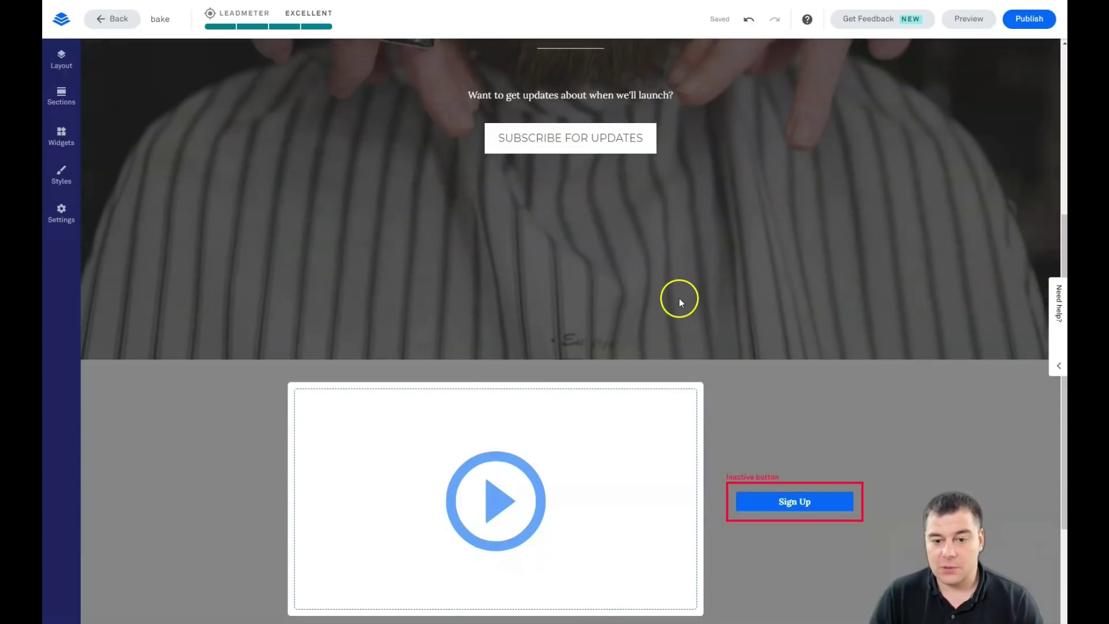
scroll(680, 298, down, 4)
click(130, 168)
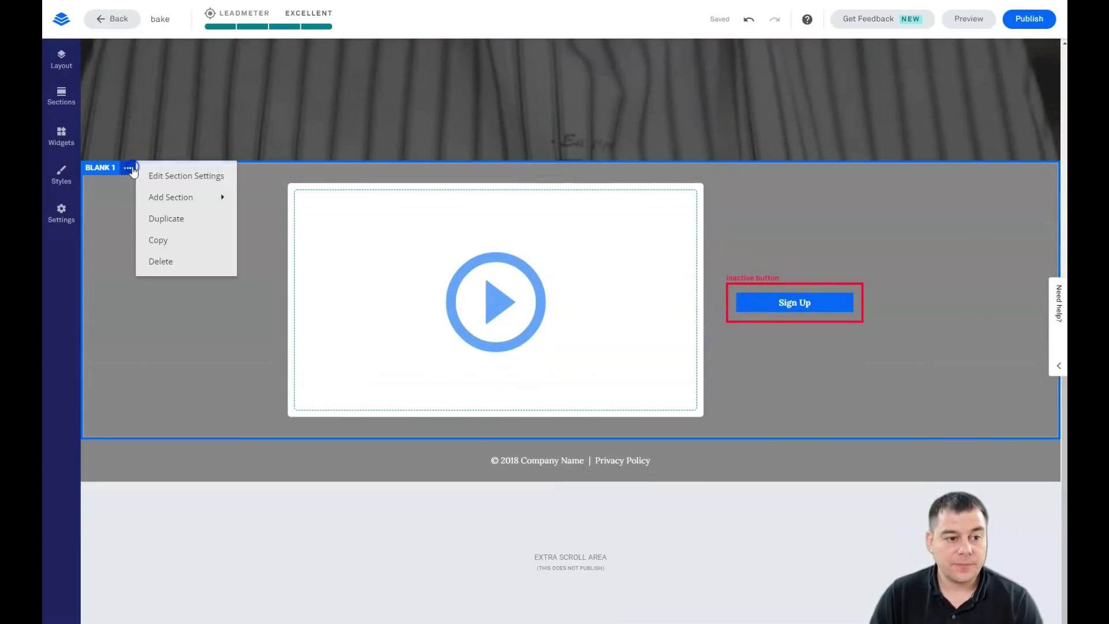
click(169, 261)
click(204, 223)
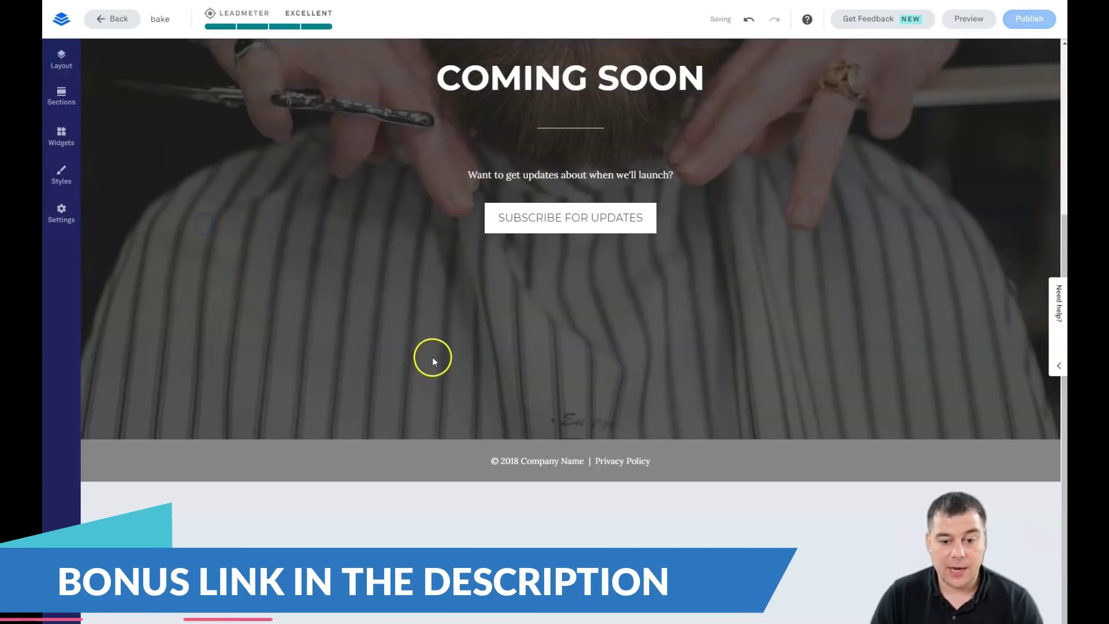
scroll(433, 358, up, 5)
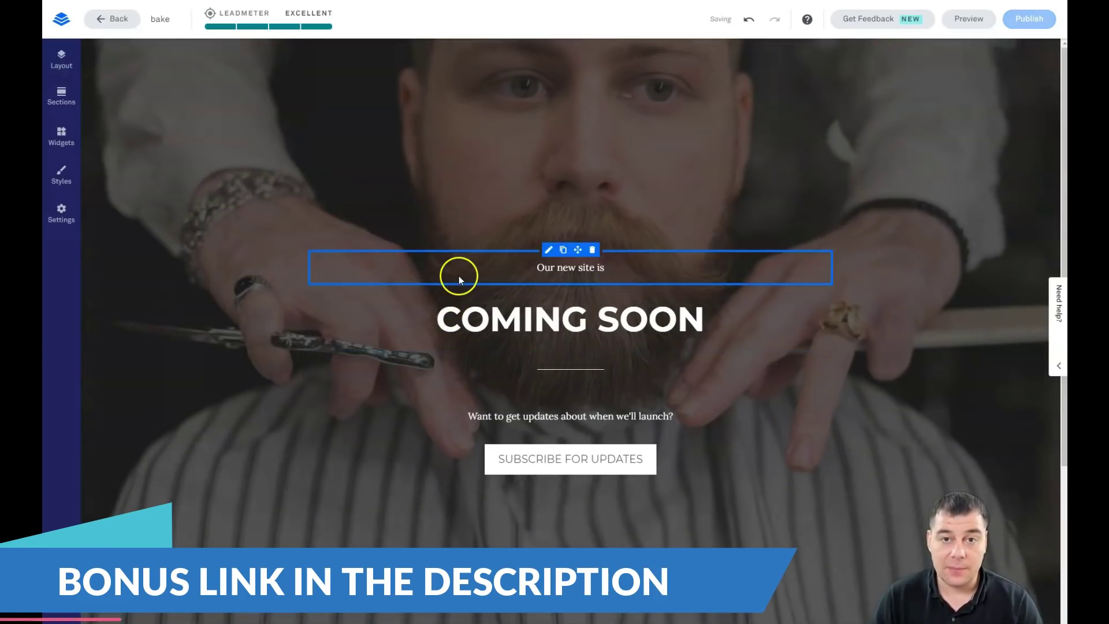